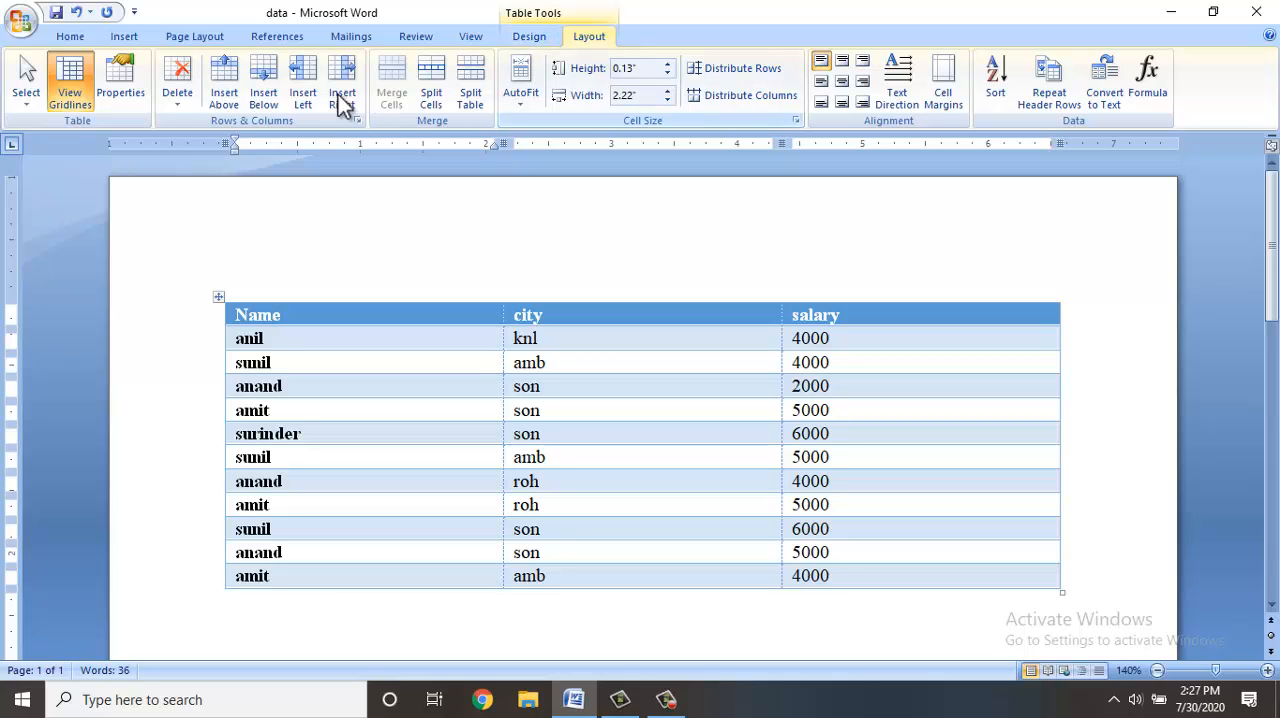
Select the table's Name column, and select the city column in its place.
click(29, 104)
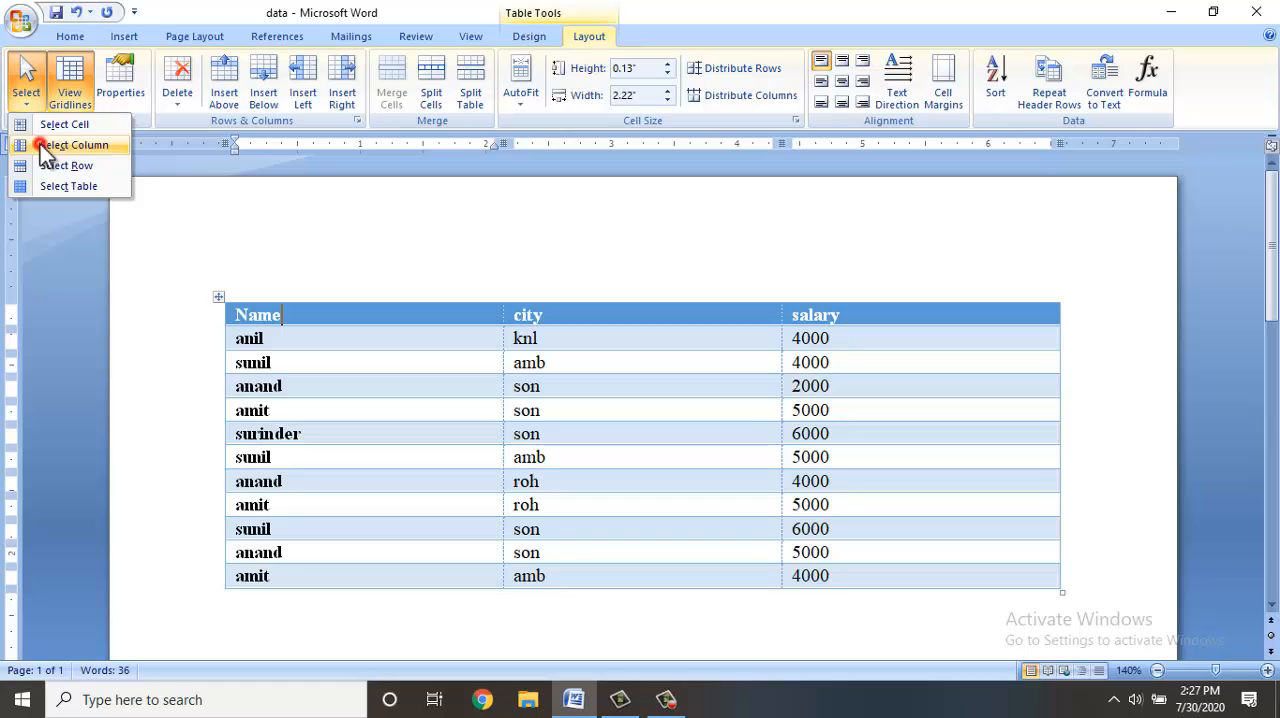
click(40, 146)
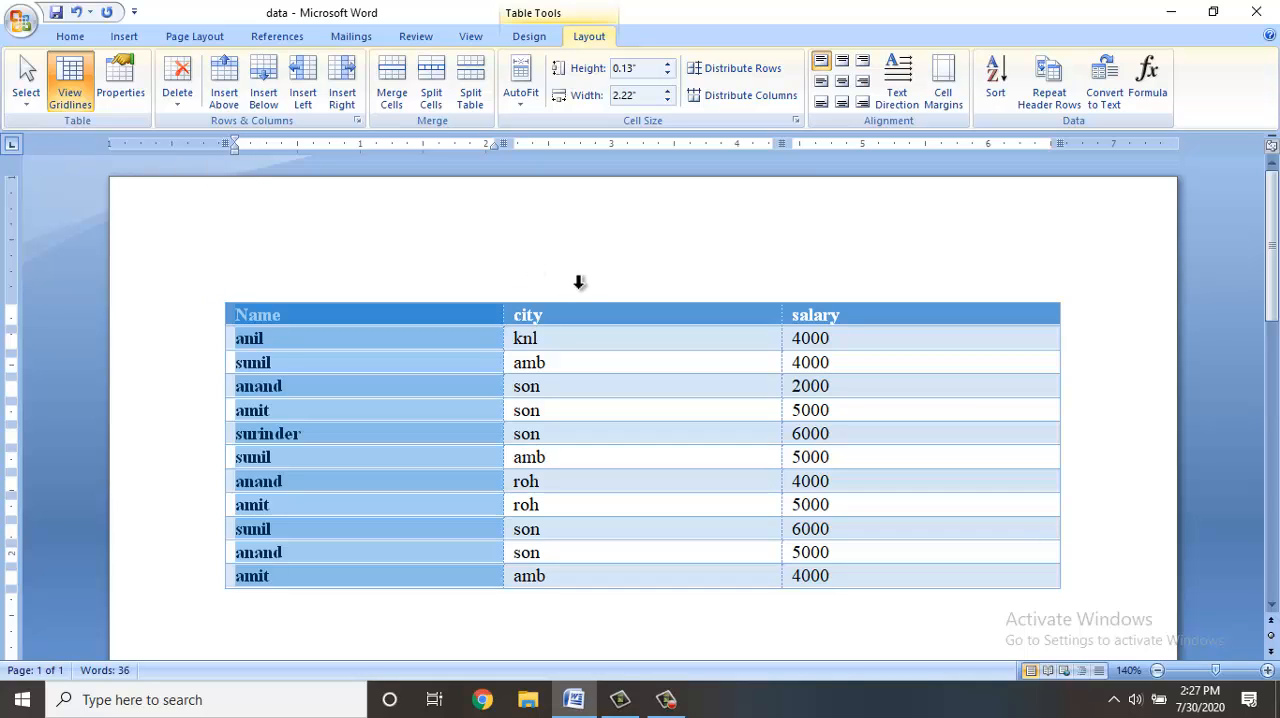
click(590, 283)
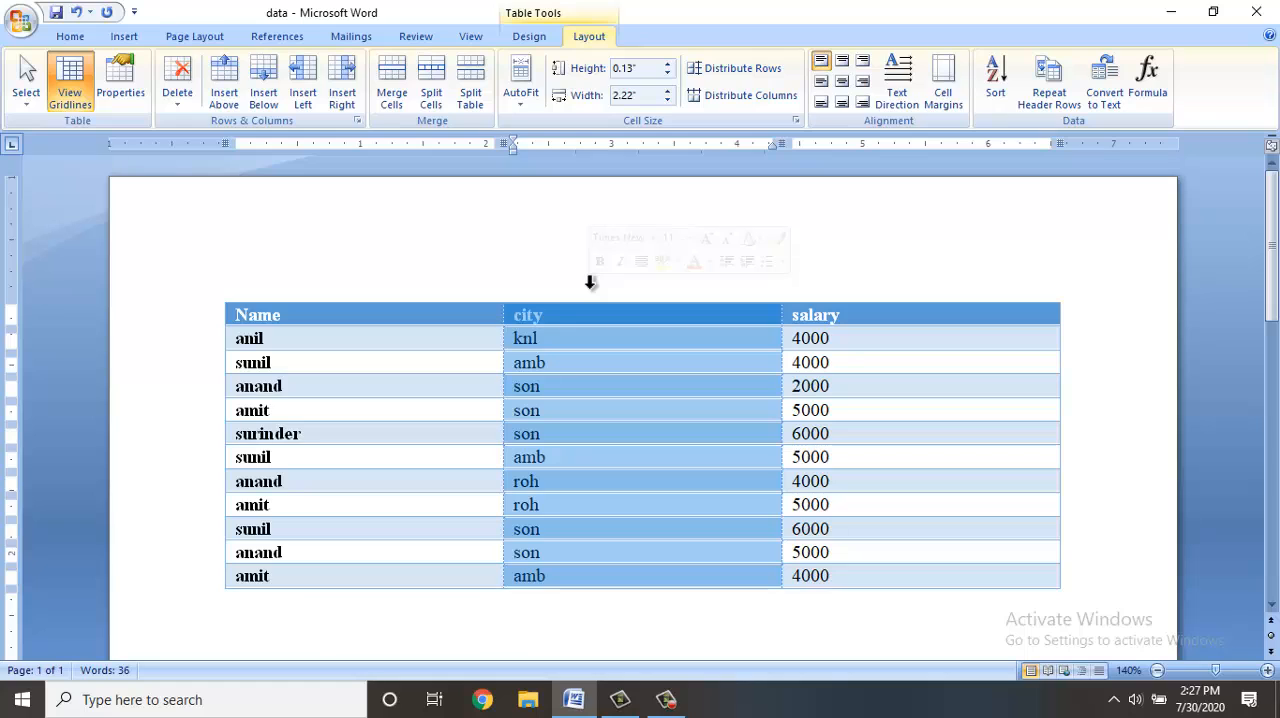
Select the table's sixth row, select the whole table in its place, and clear the selection.
click(180, 437)
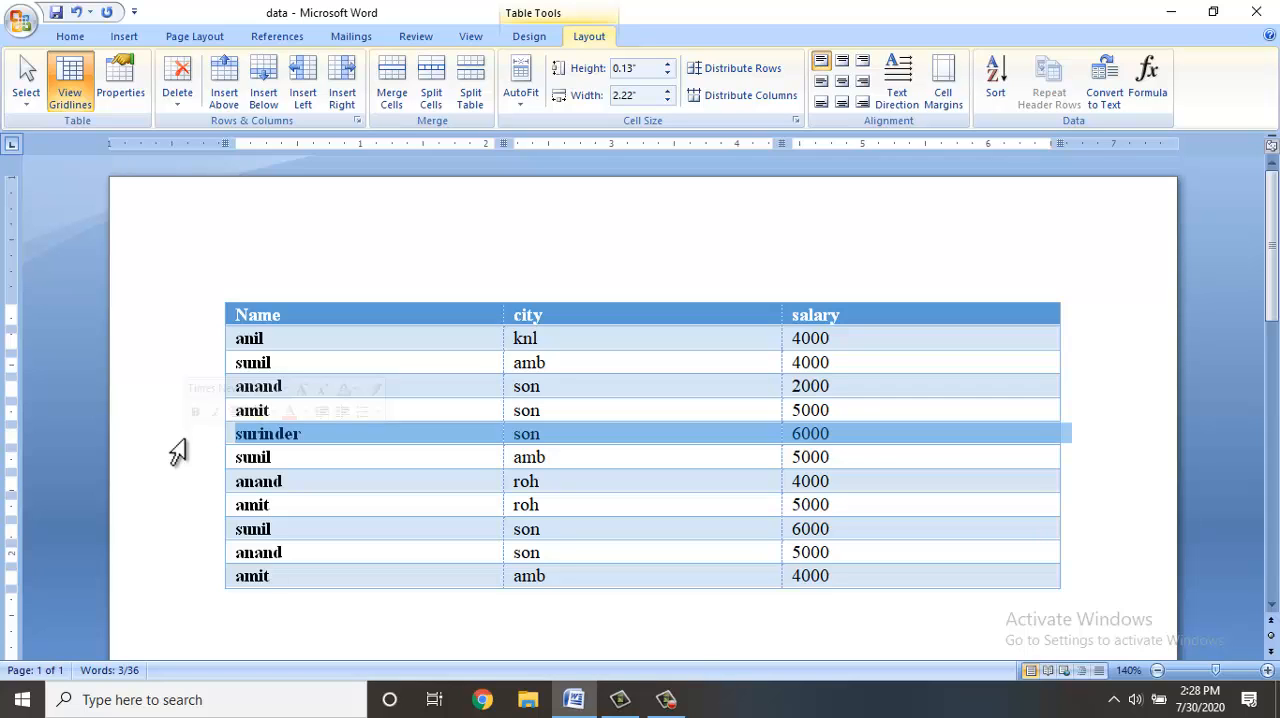
click(224, 298)
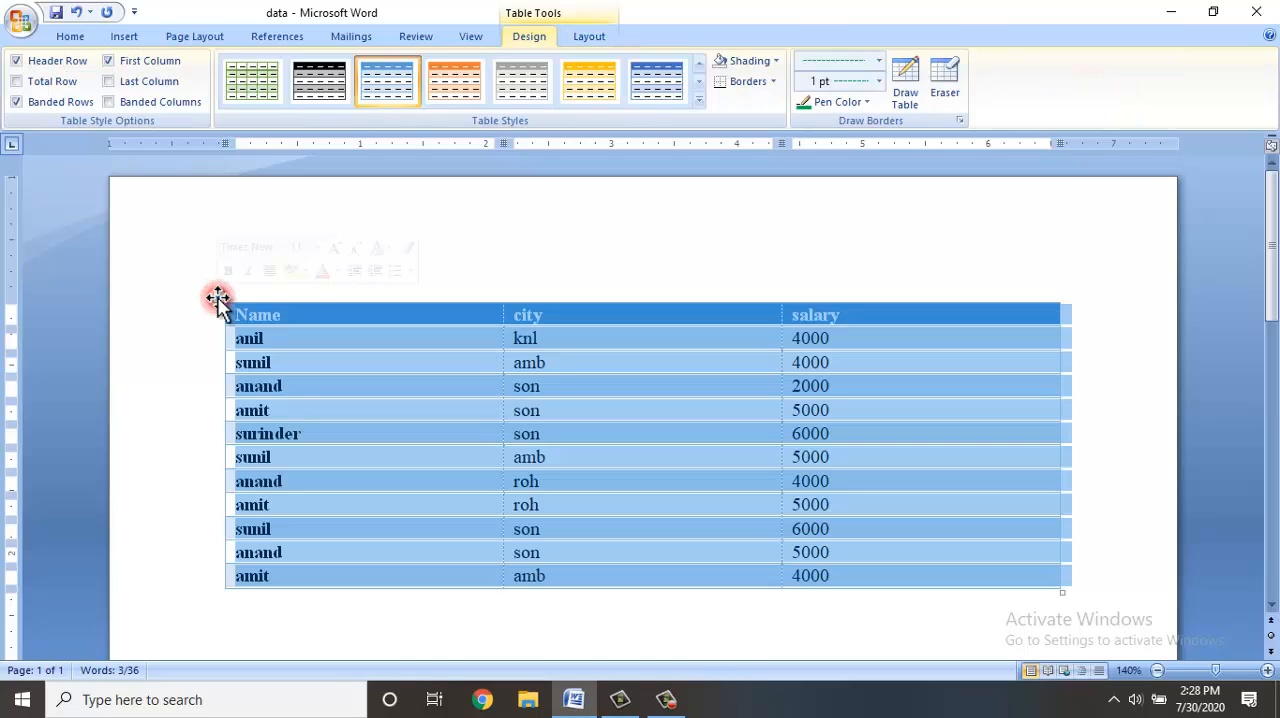
key(ctrl+a)
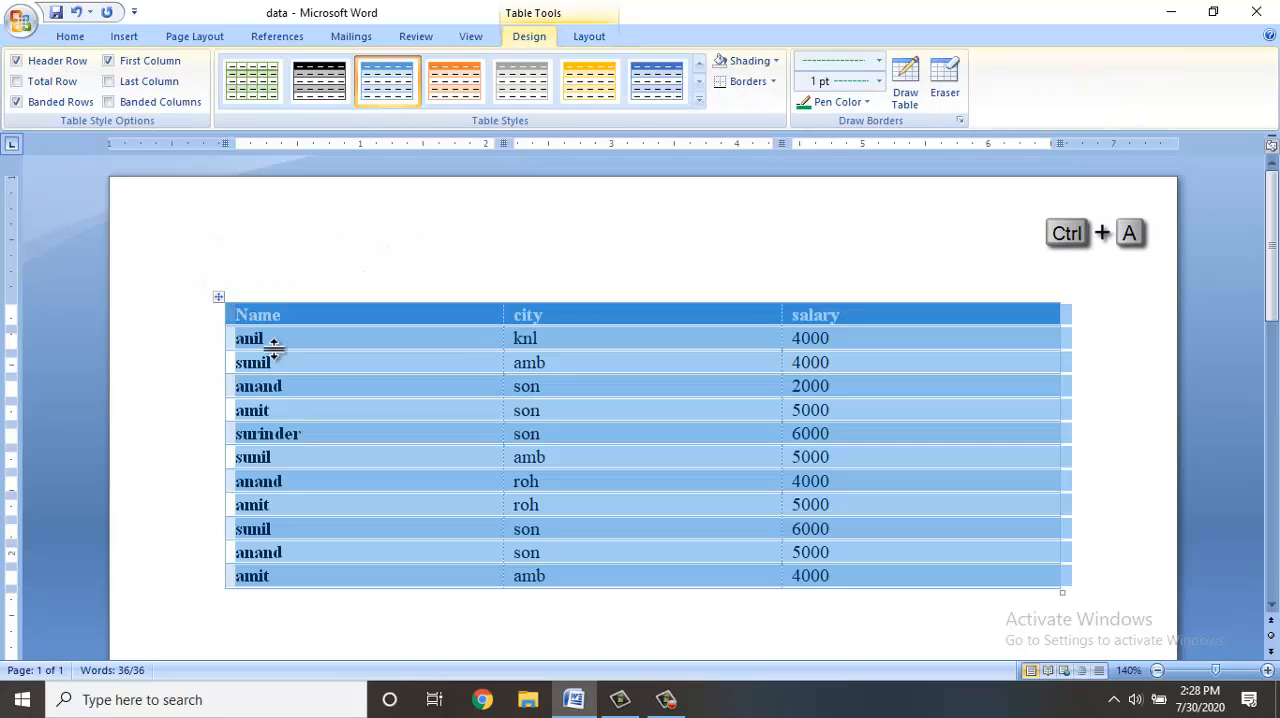
click(289, 332)
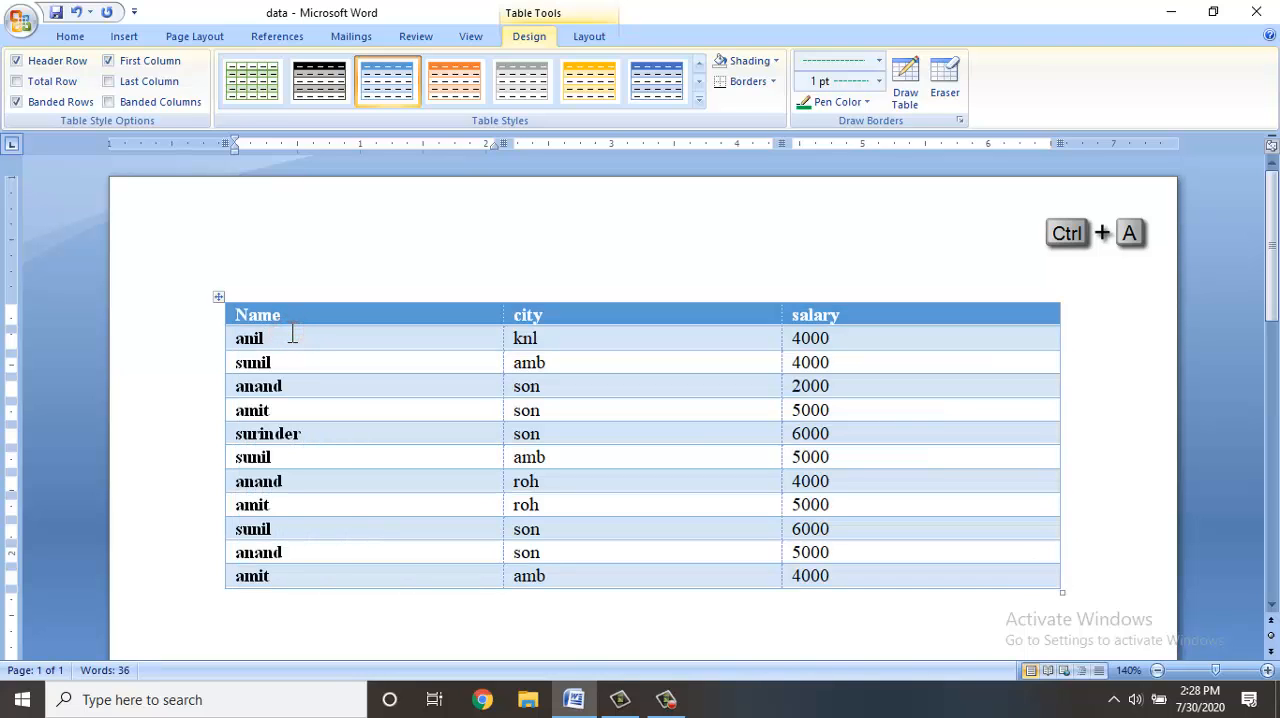
key(ctrl+a)
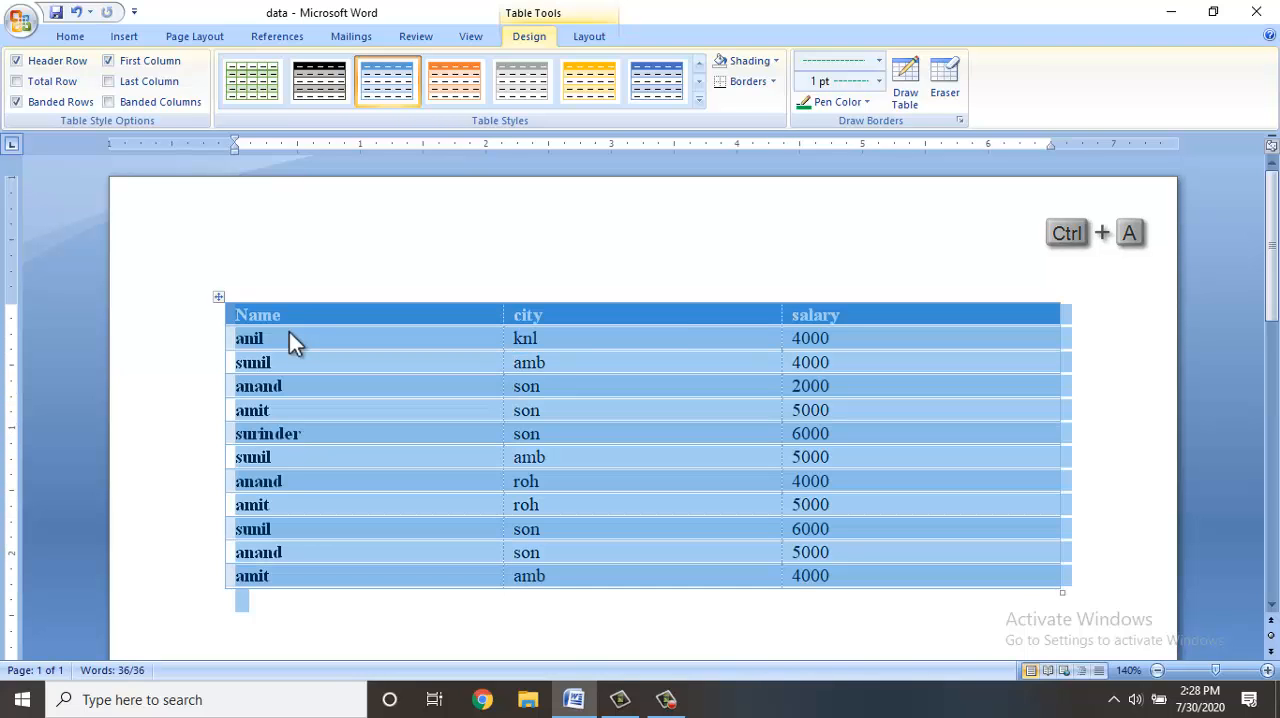
click(290, 333)
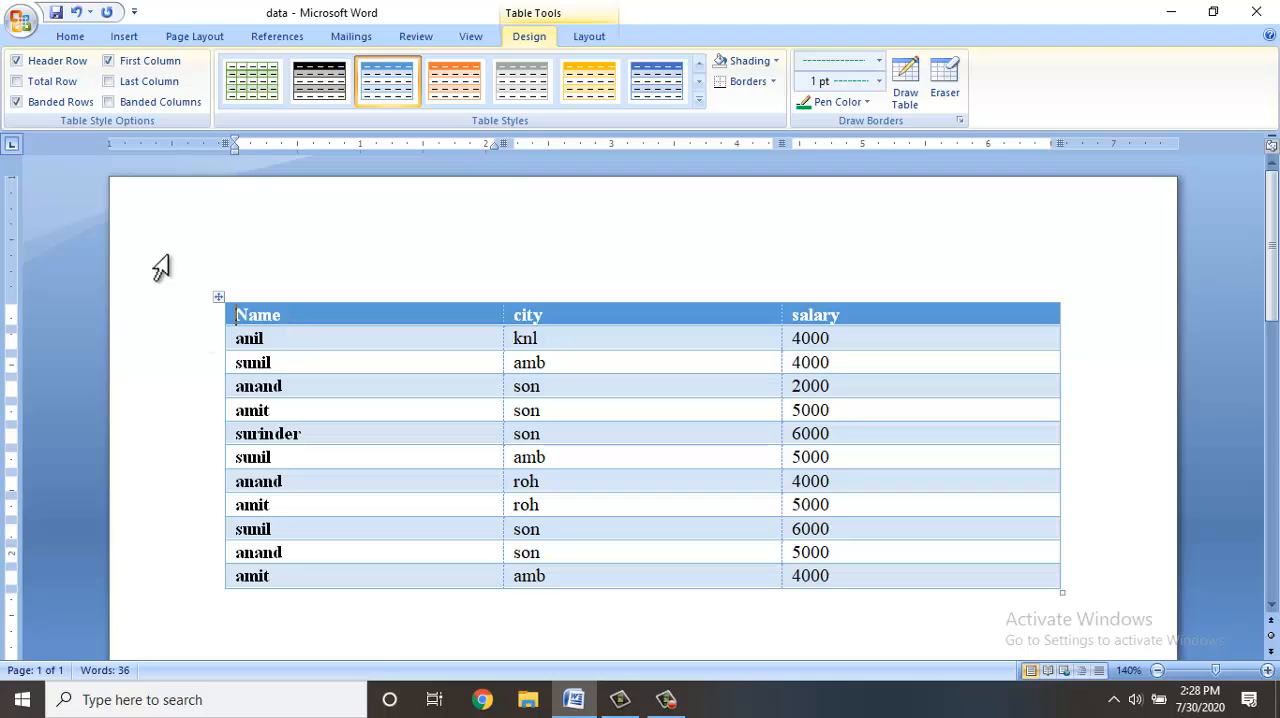
Turn the blue-styled table's gridlines off and back on.
click(581, 38)
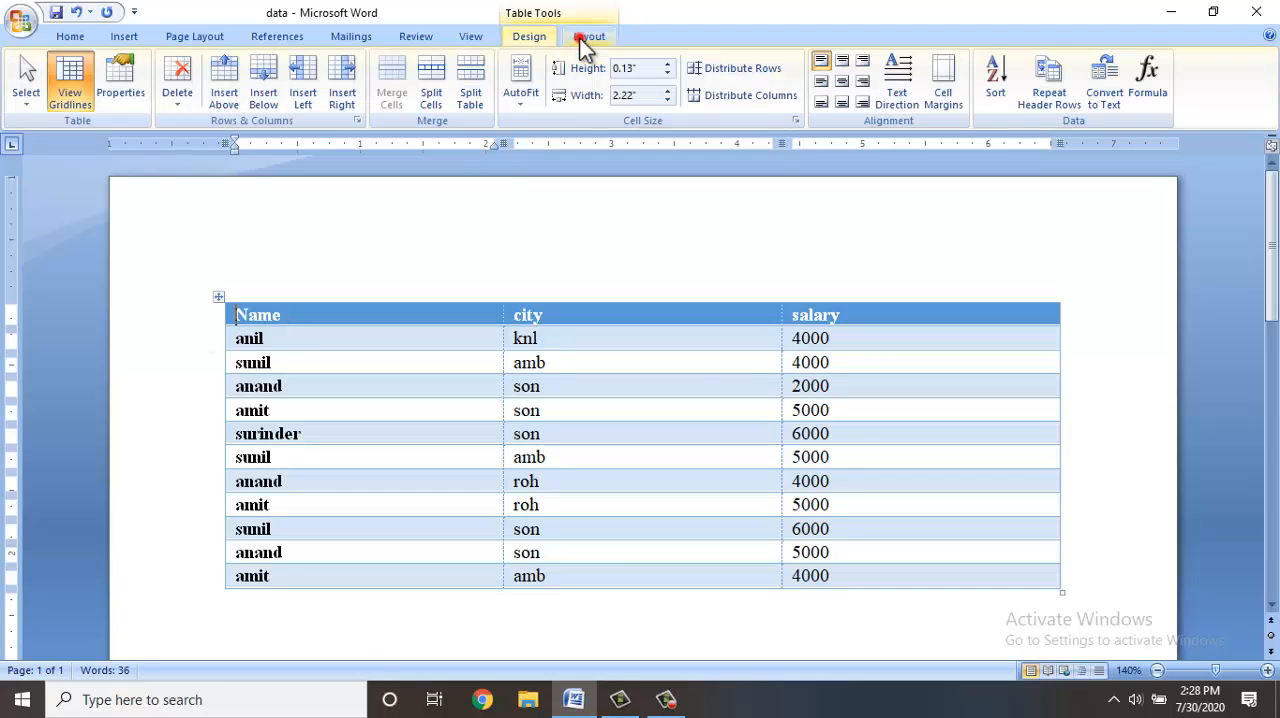
click(85, 103)
click(85, 103)
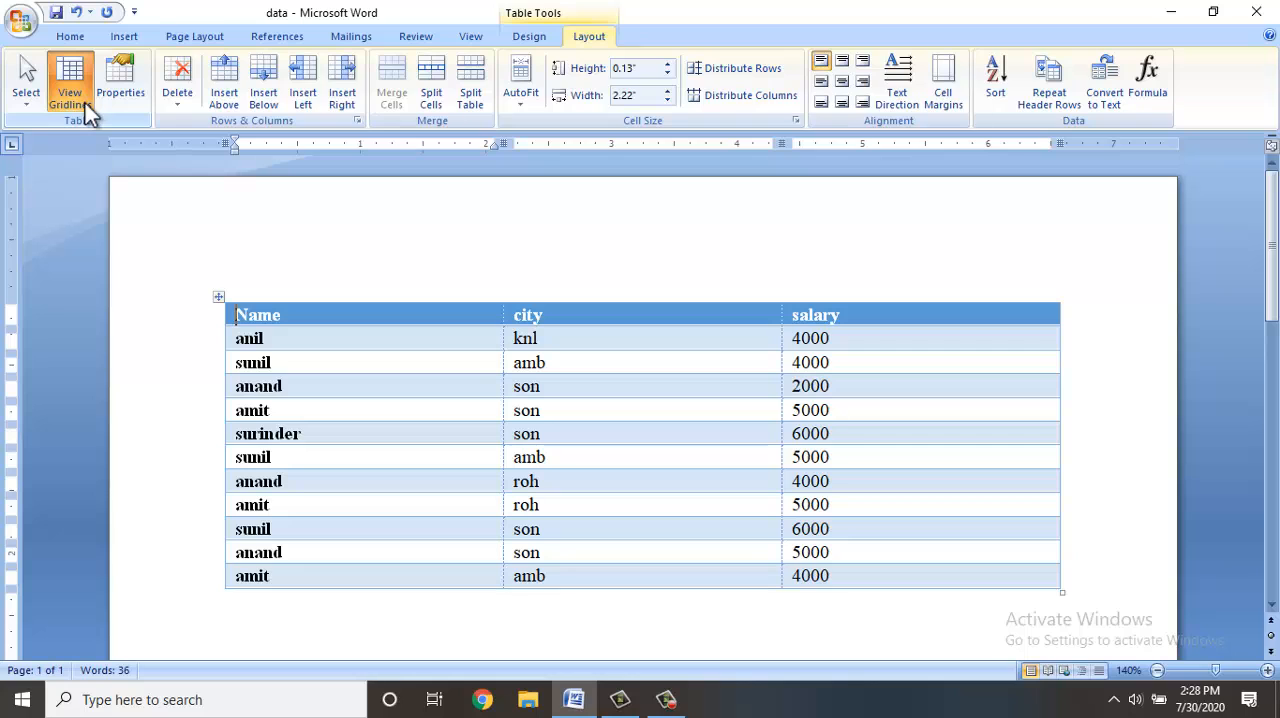
Apply the built-in light grey banded style without vertical borders to the table.
click(543, 43)
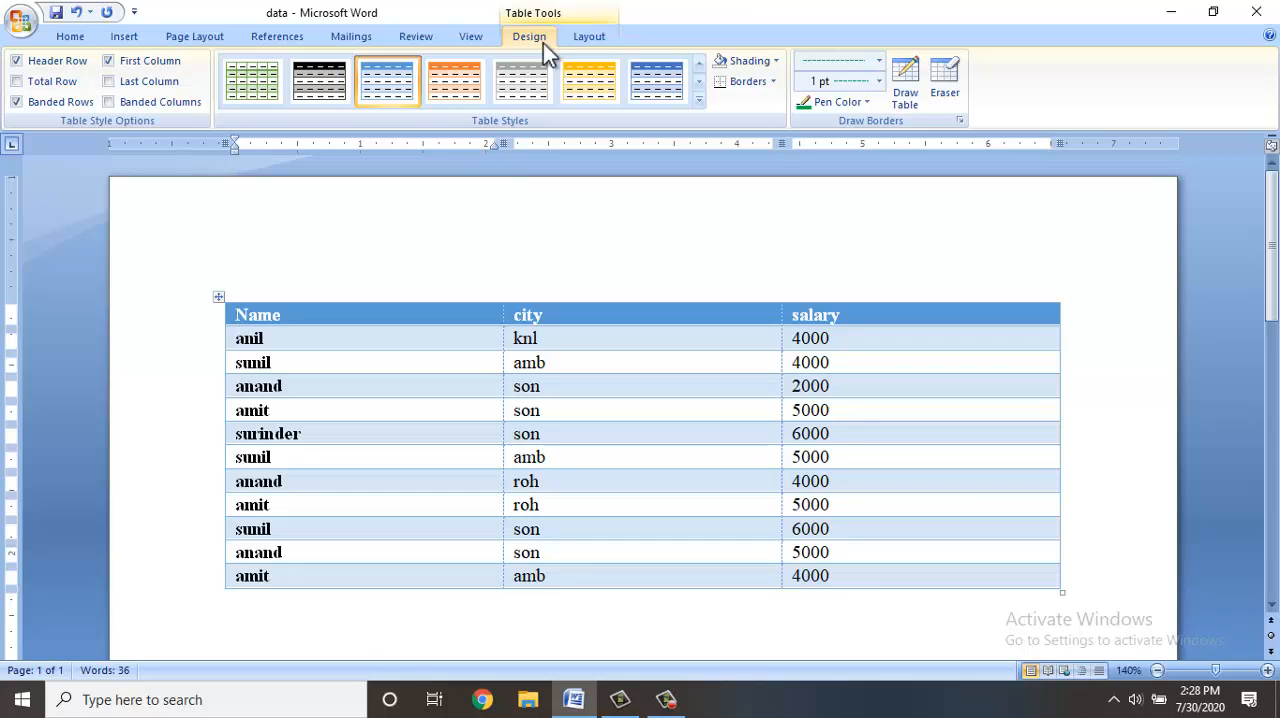
click(701, 106)
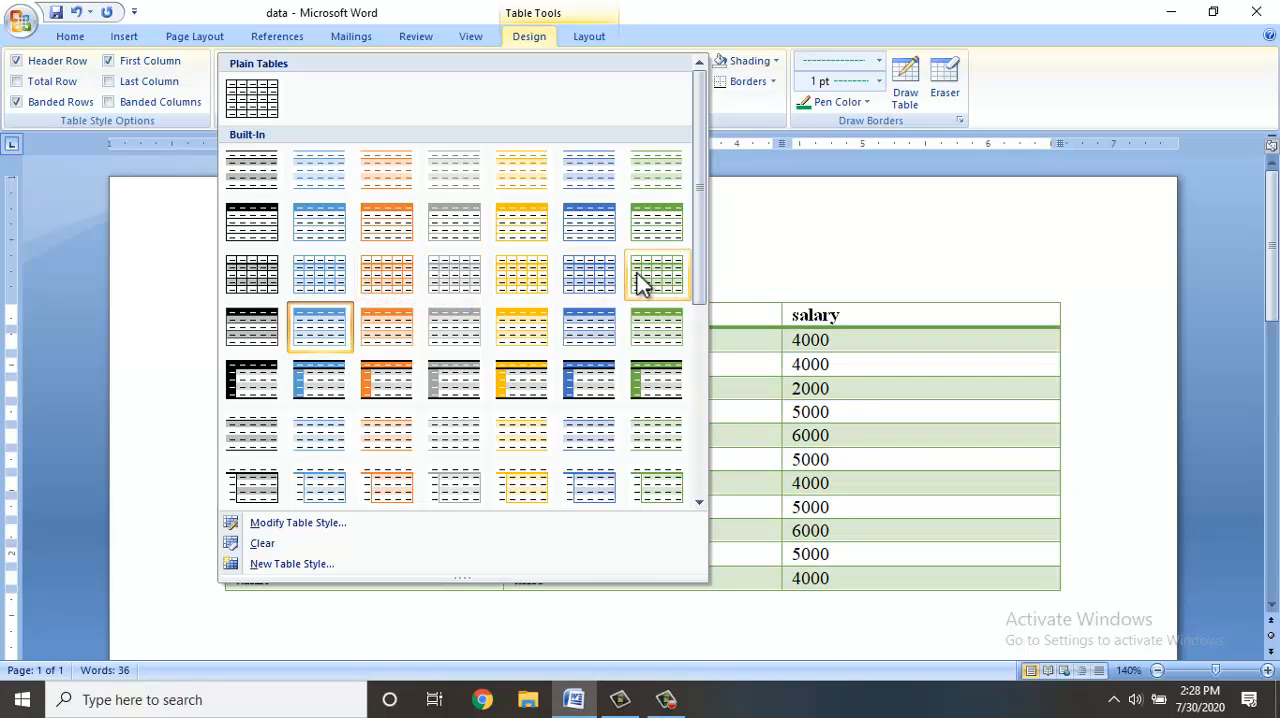
click(453, 433)
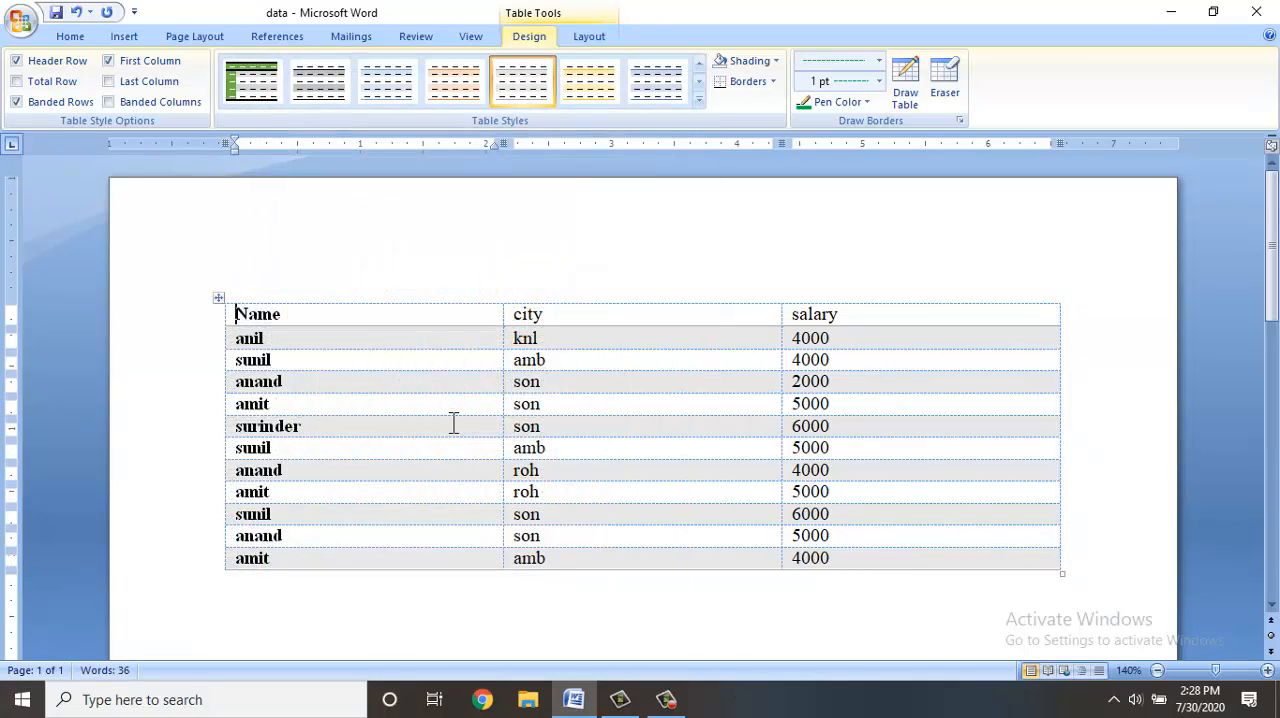
Hide the gridlines of the grey banded table and show them again.
click(587, 46)
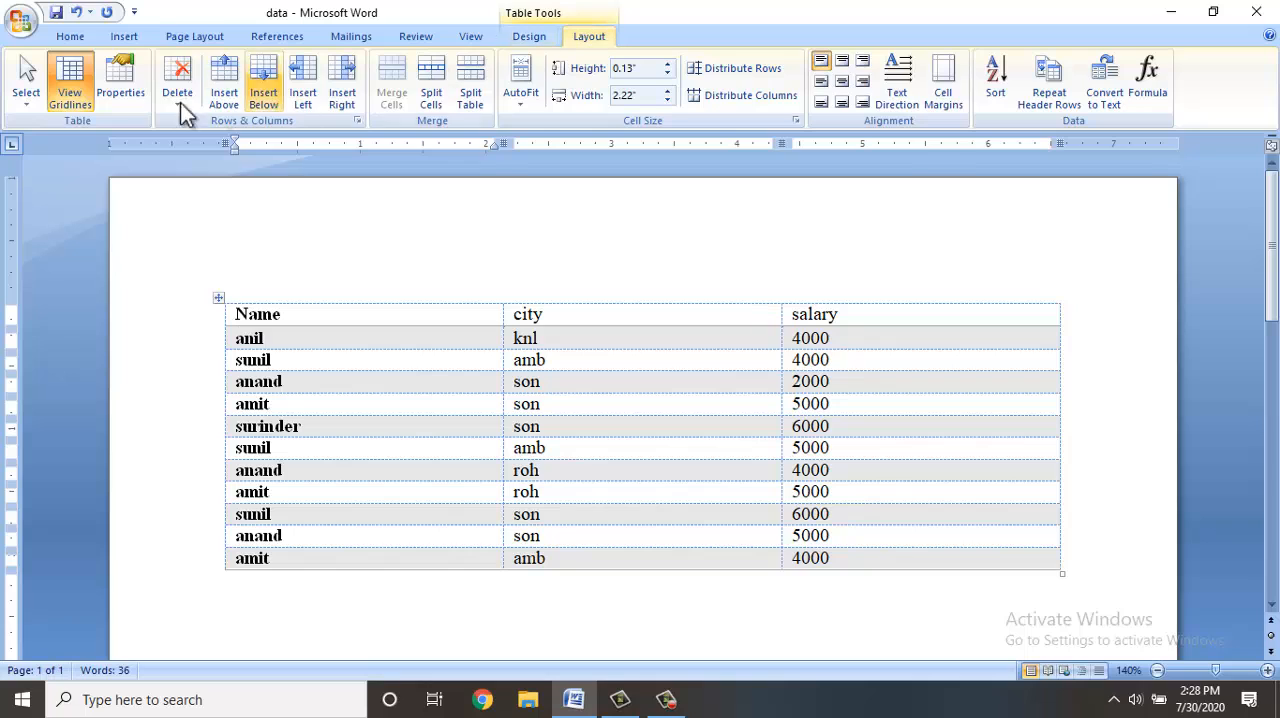
click(78, 98)
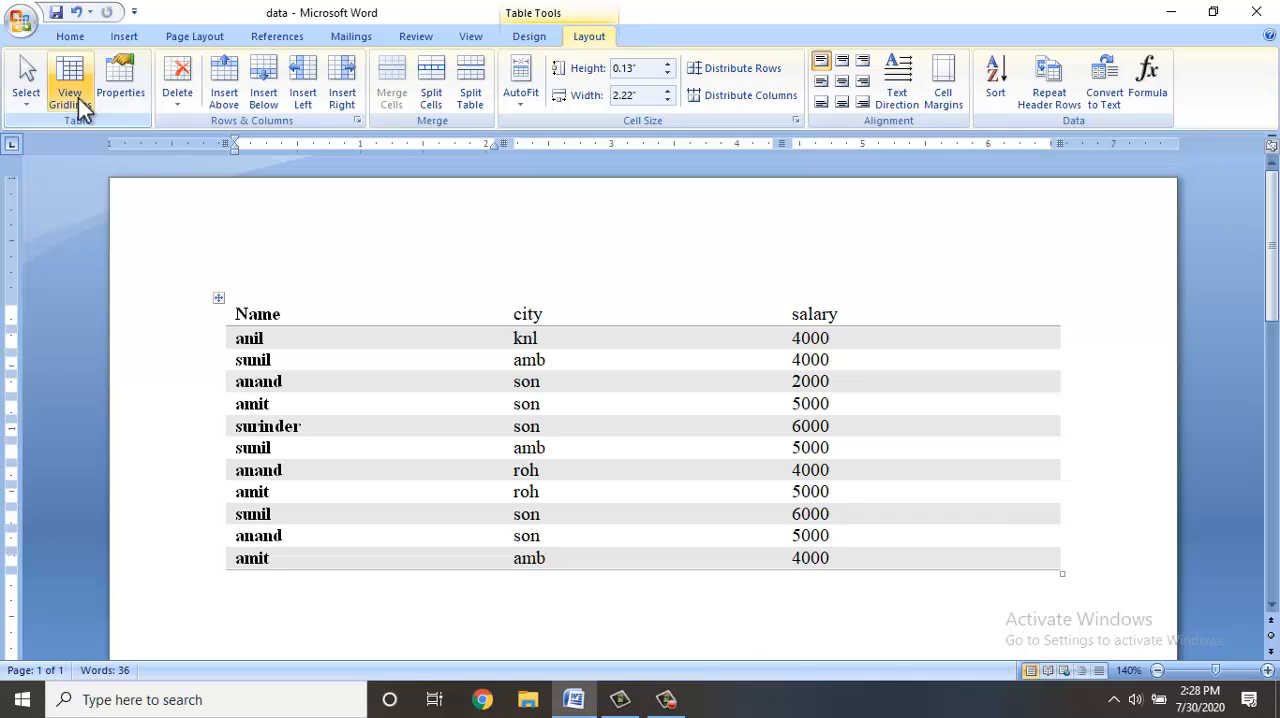
click(78, 98)
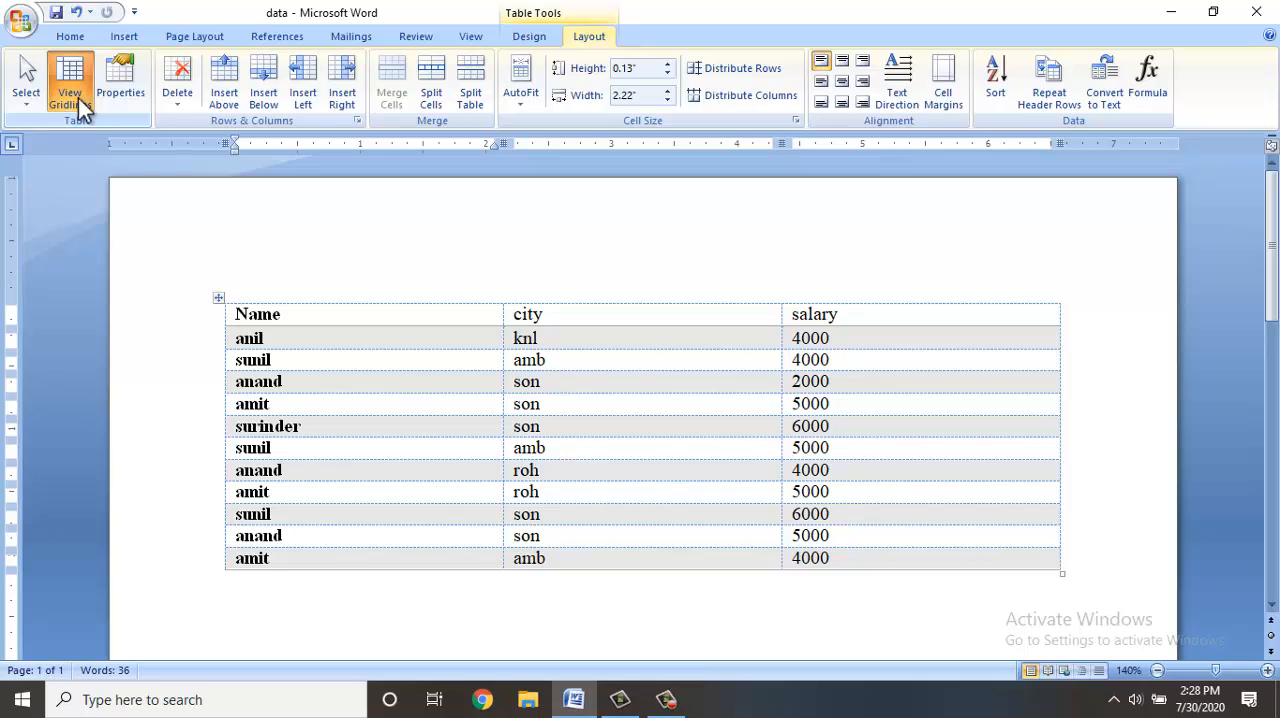
Check the table in print preview at 100% zoom and return to the document.
key(ctrl+F2)
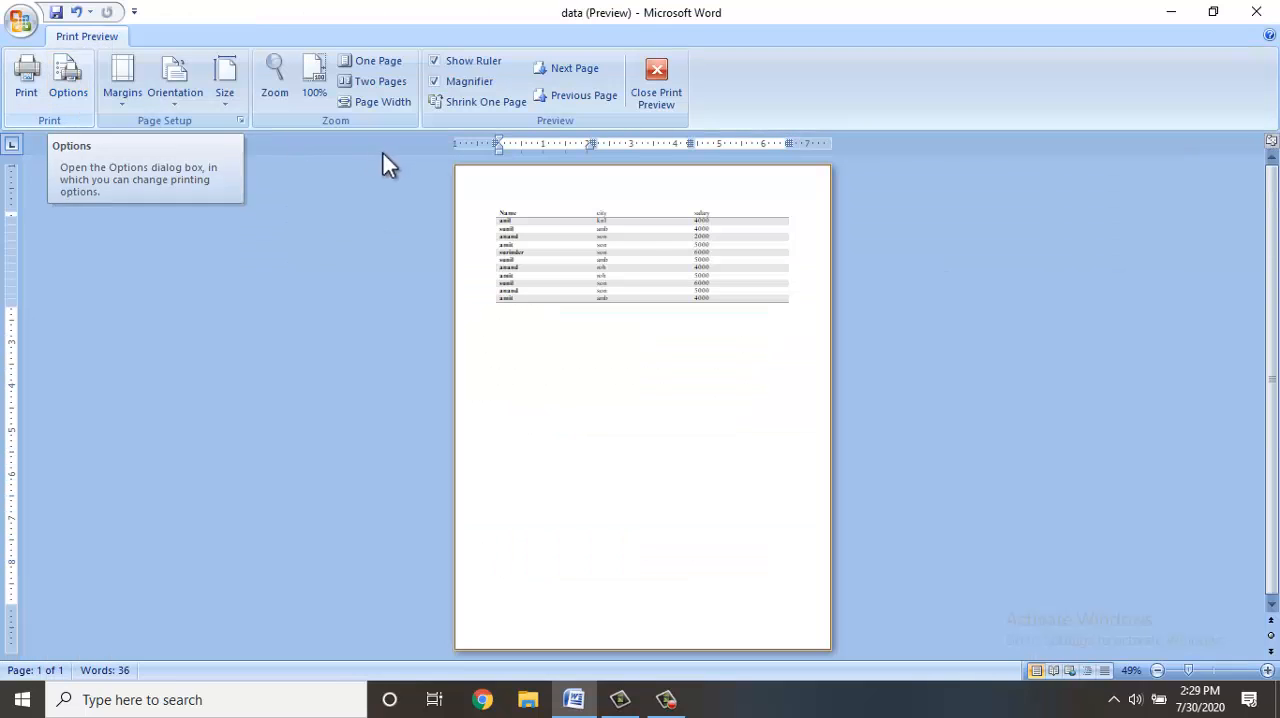
click(645, 251)
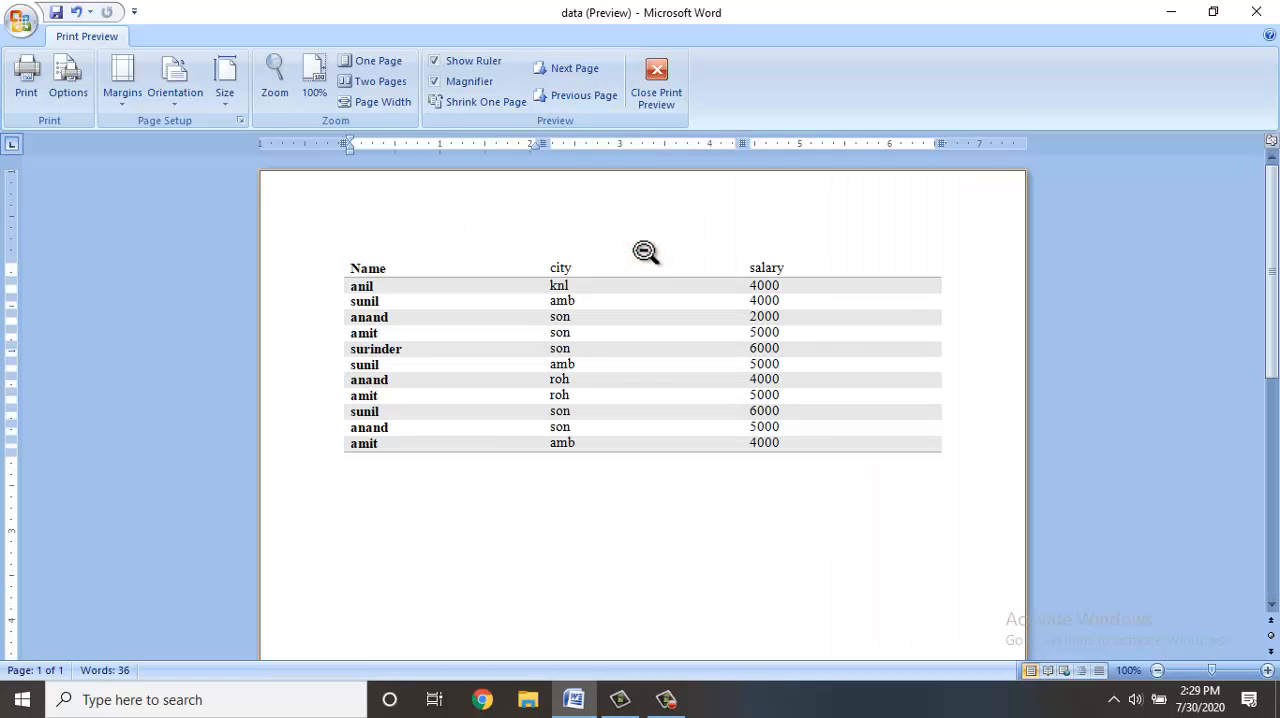
key(ctrl+F2)
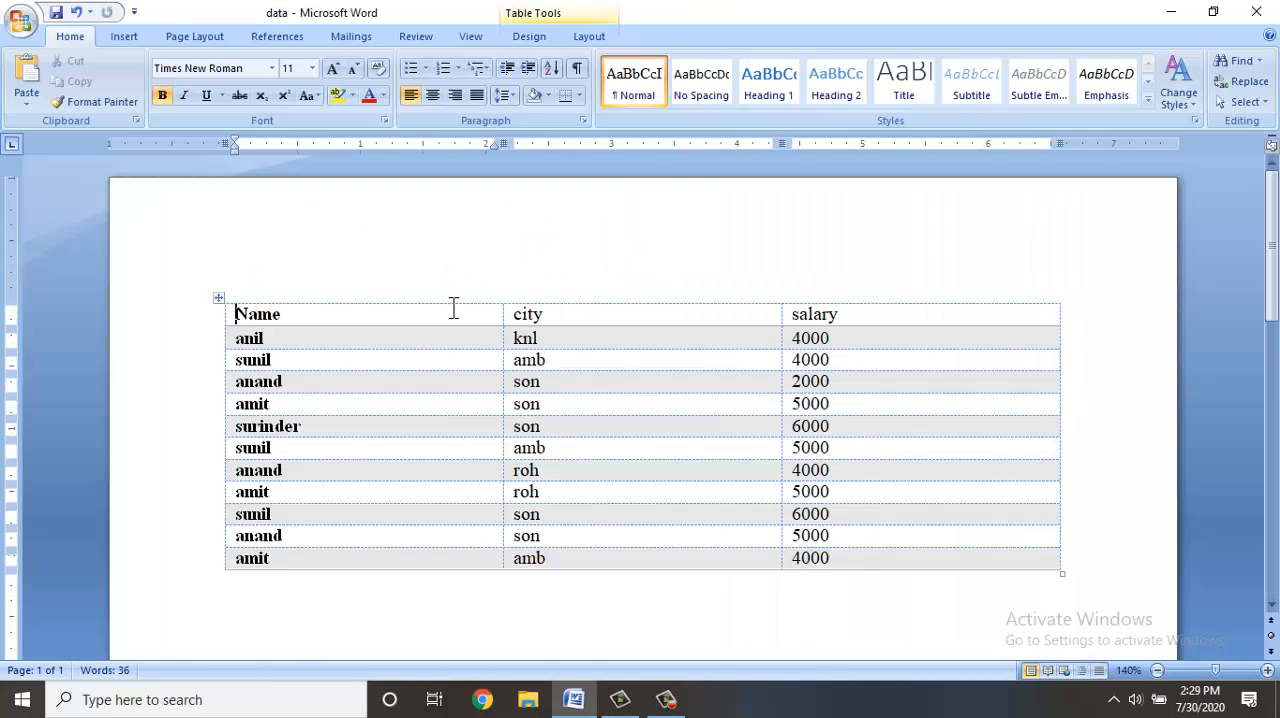
Enlarge the page to 170% and switch the table gridlines off and on again.
scroll(433, 297, up, 3)
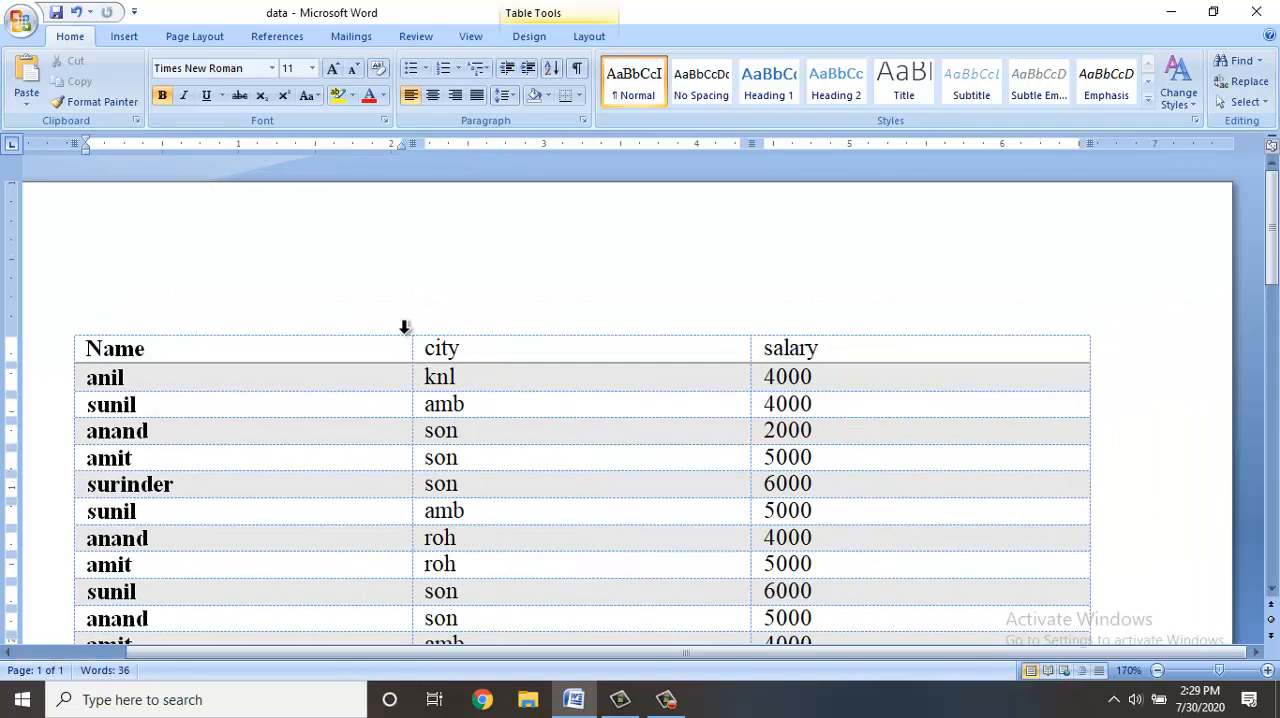
click(590, 37)
click(76, 106)
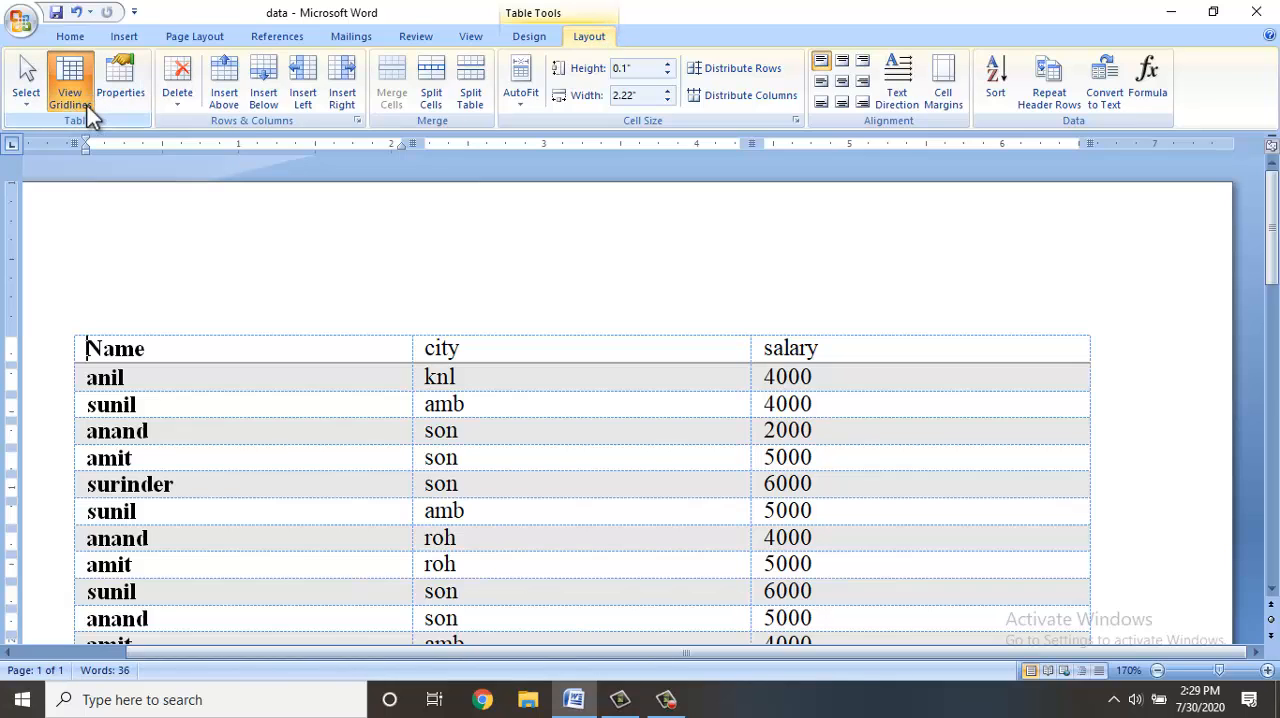
click(87, 107)
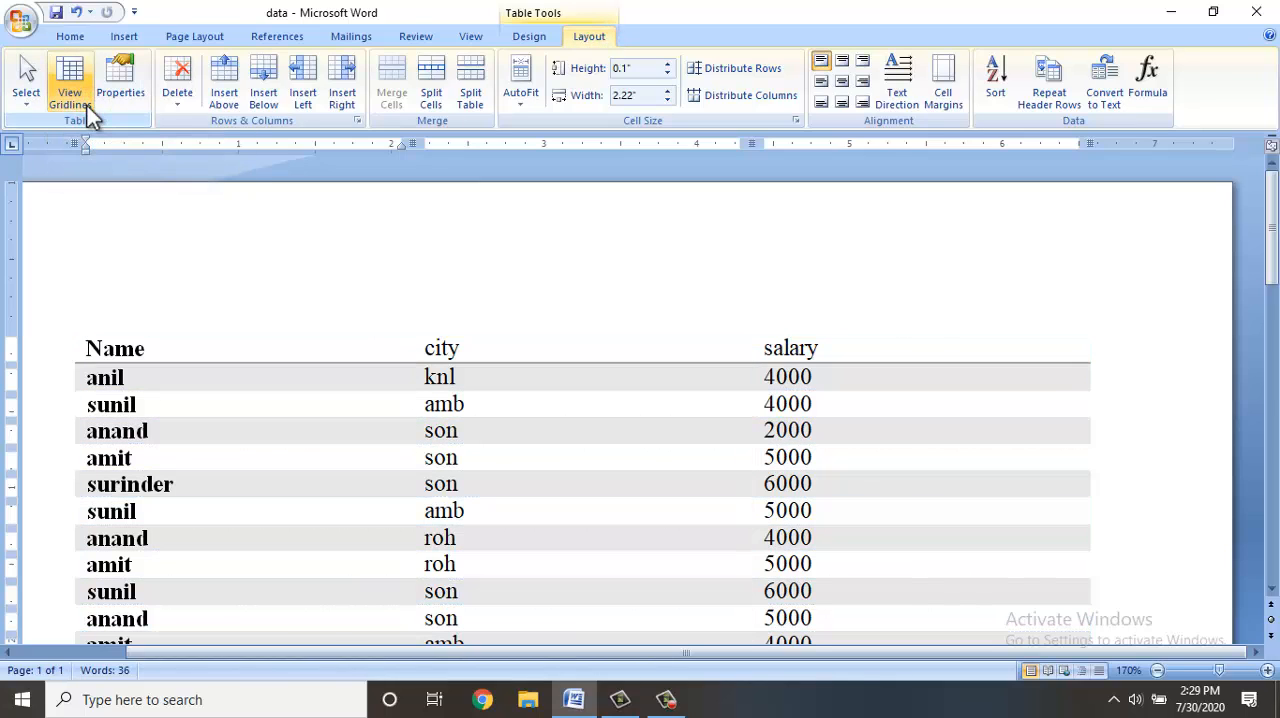
click(88, 113)
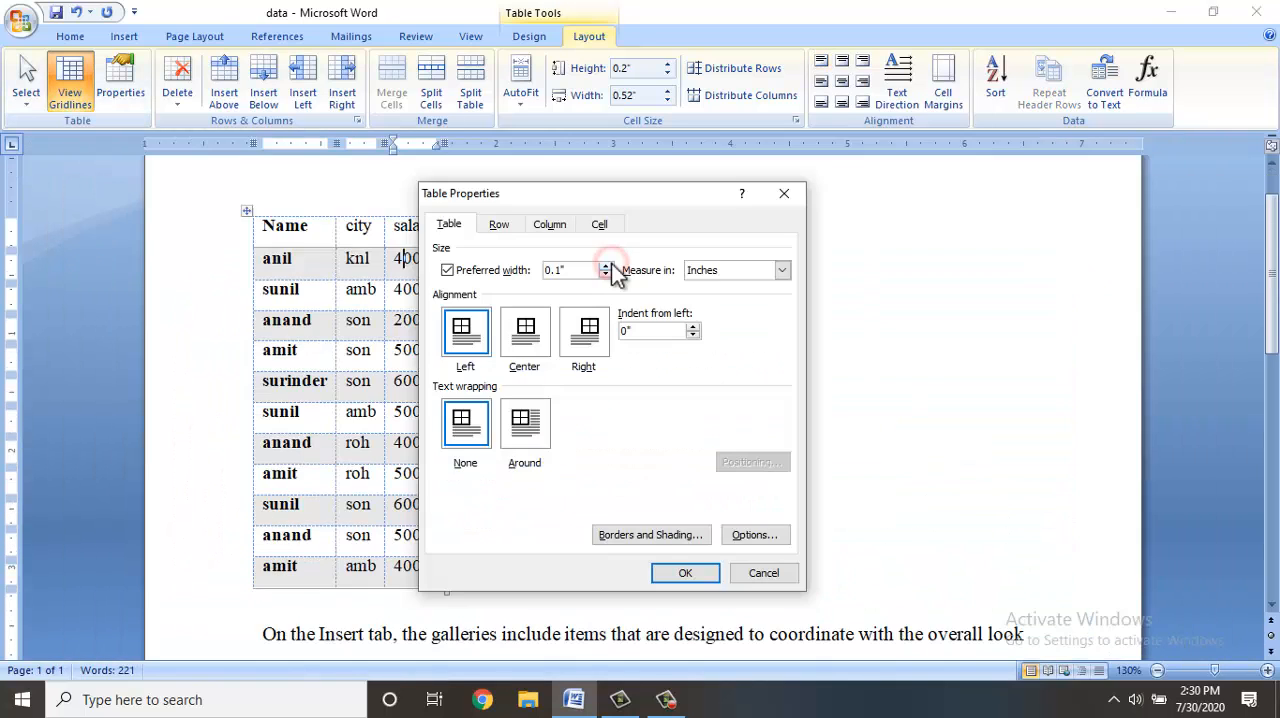
Disable the table's preferred width, align the table right, and set its text wrapping to Around.
click(484, 274)
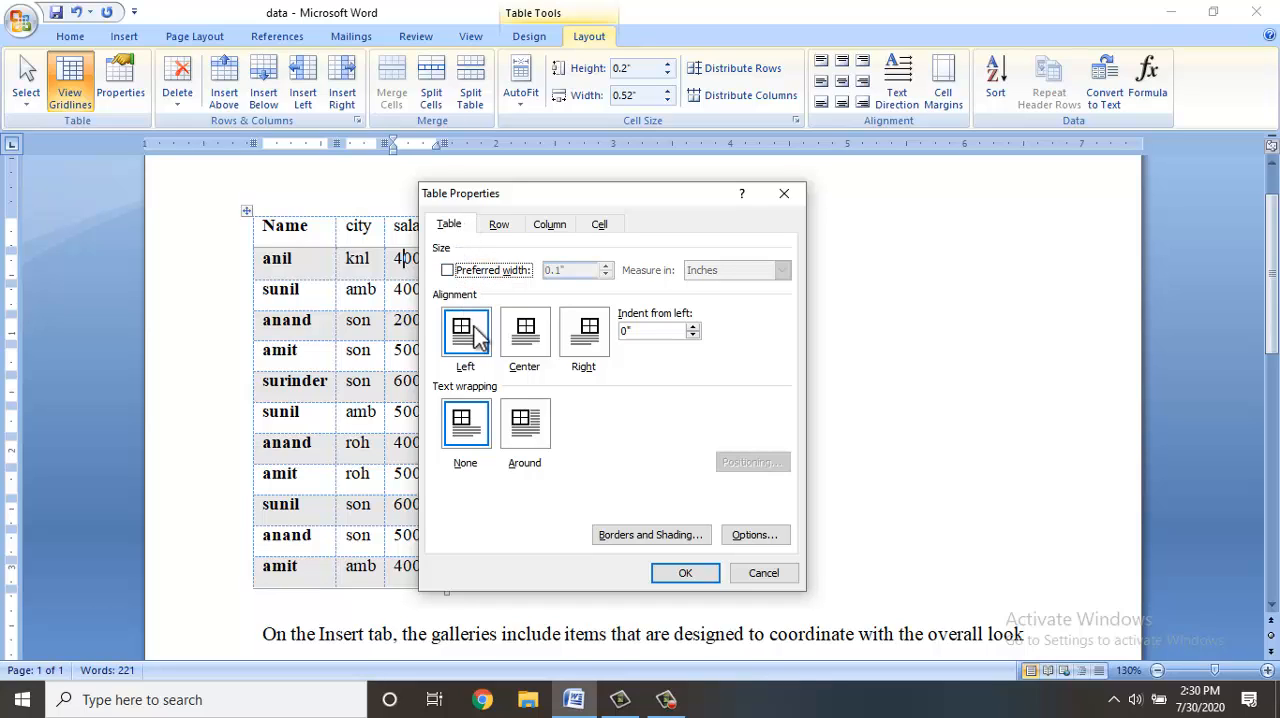
click(585, 334)
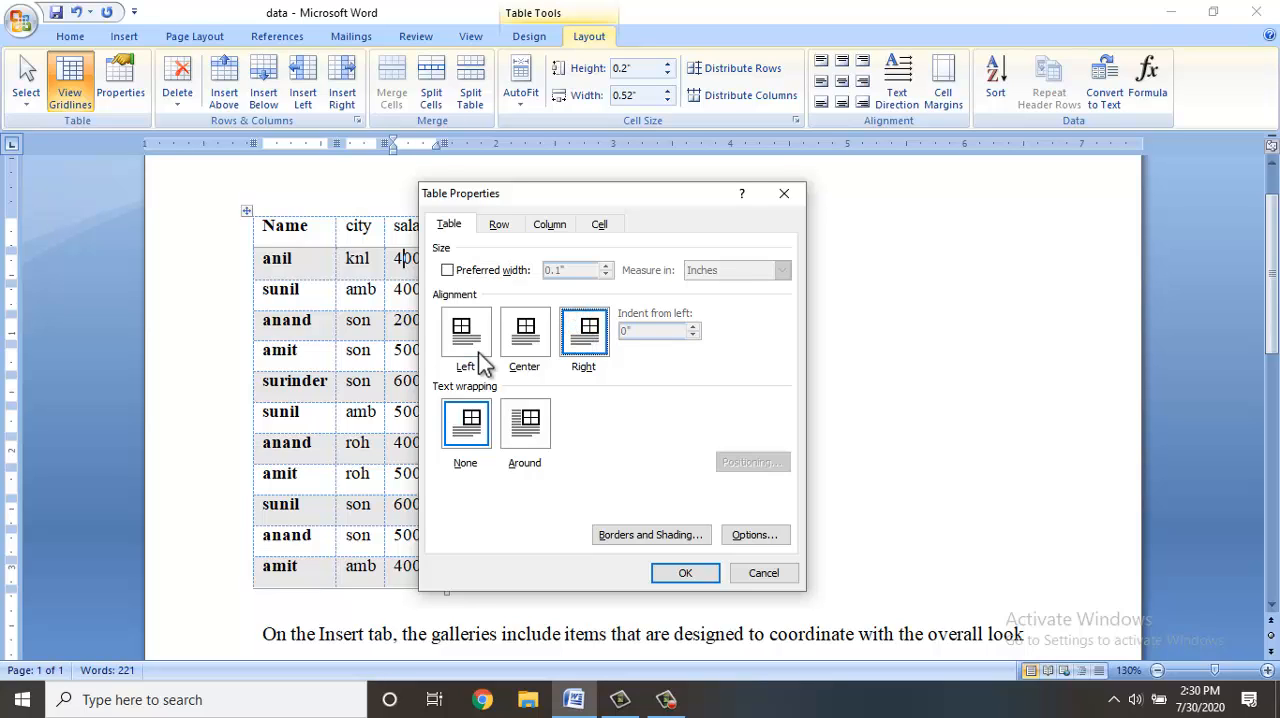
click(527, 440)
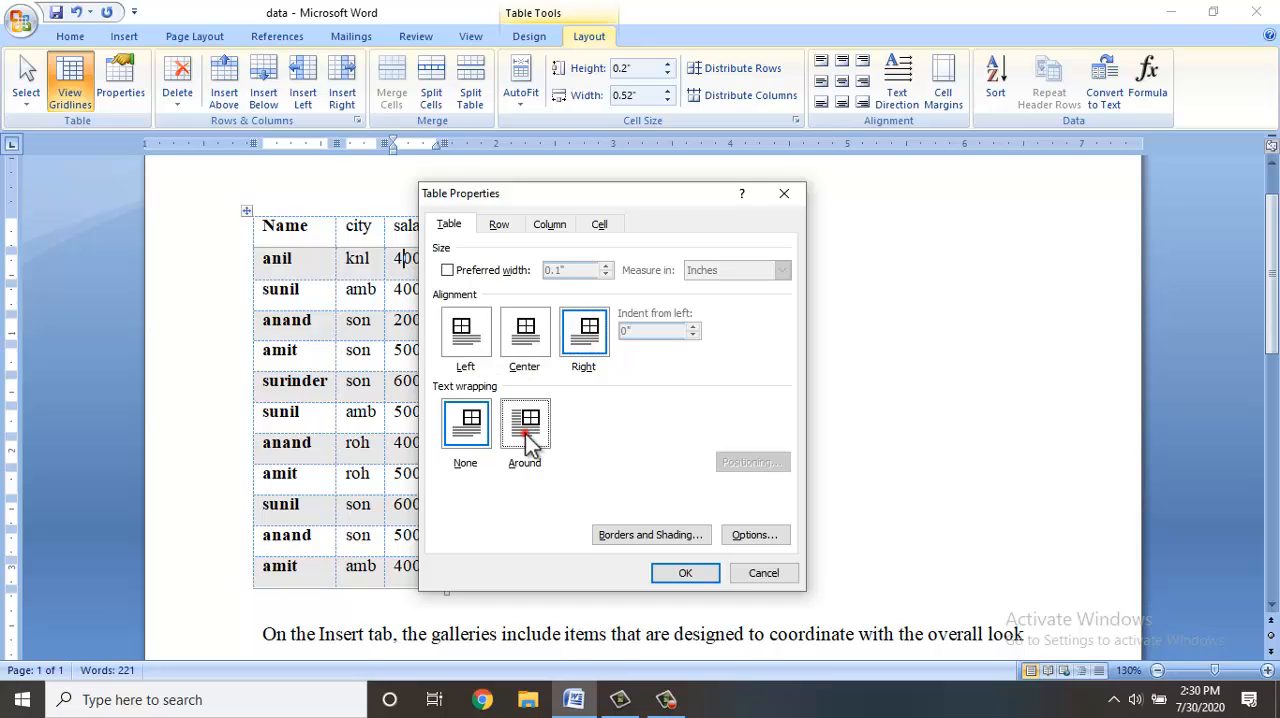
click(681, 575)
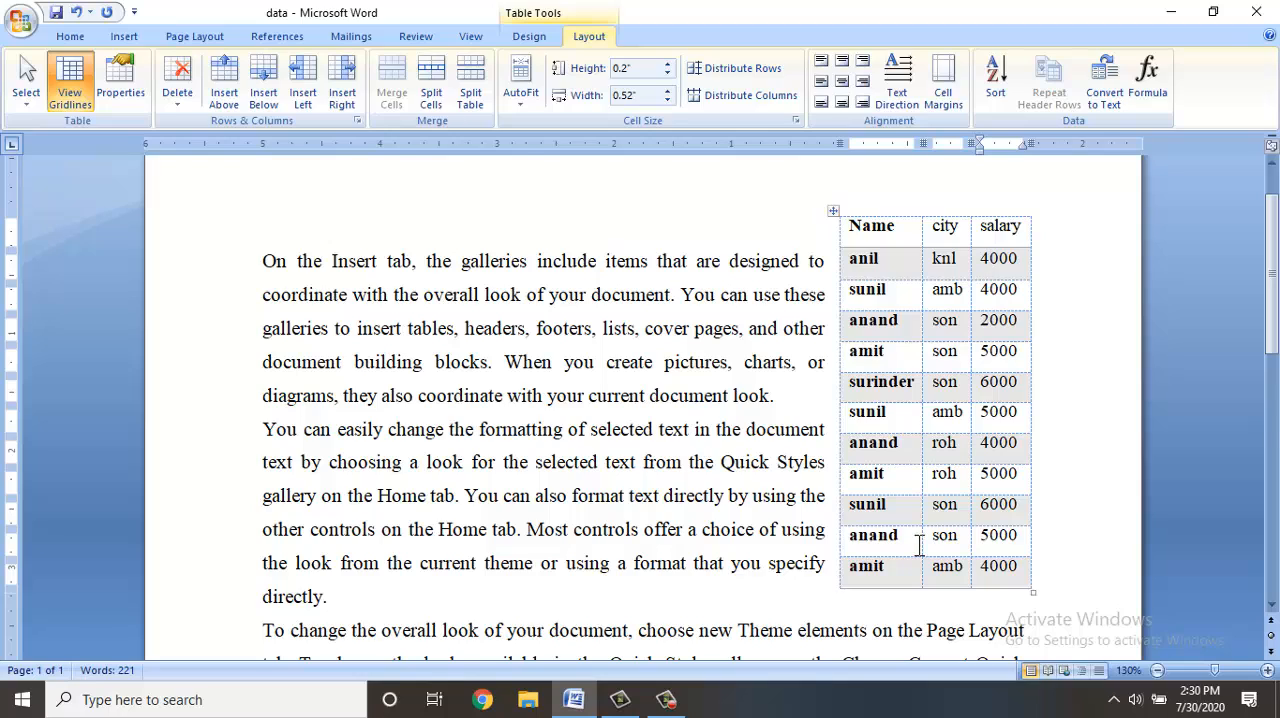
Specify a height of 0.7" for the table's second row in the table properties.
scroll(919, 545, down, 4)
scroll(917, 543, up, 5)
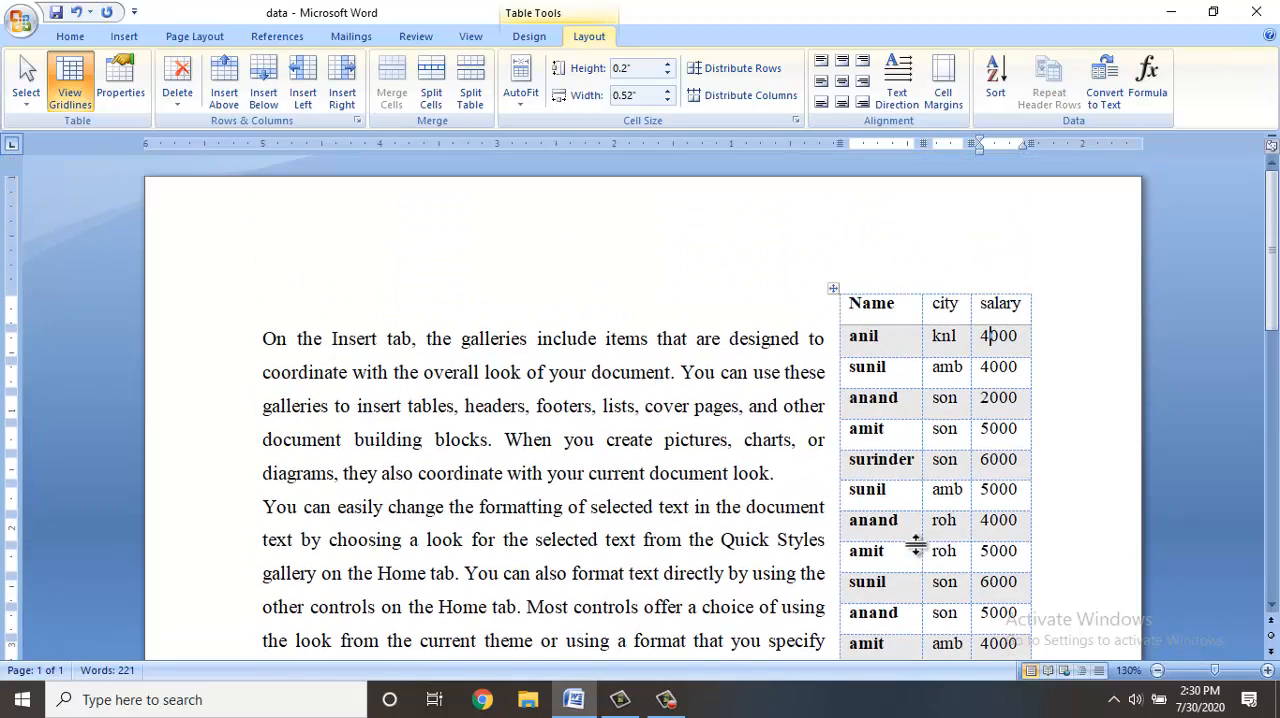
click(110, 91)
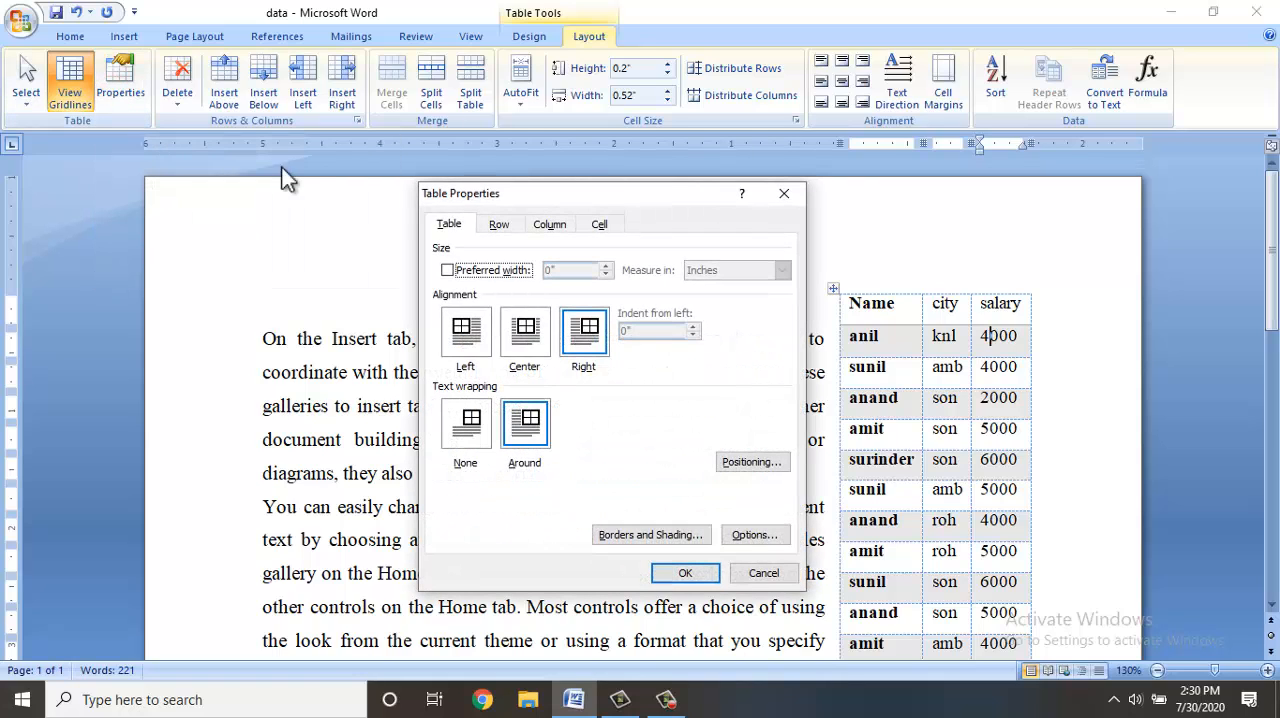
click(497, 226)
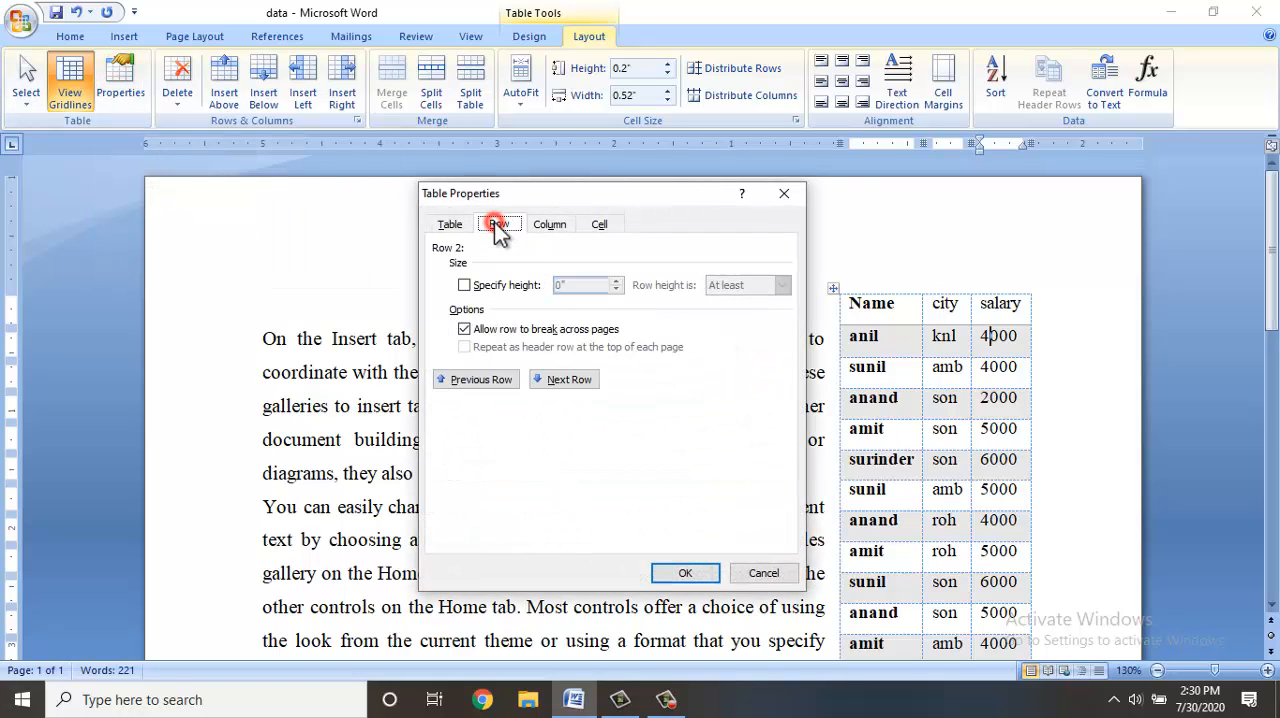
click(492, 289)
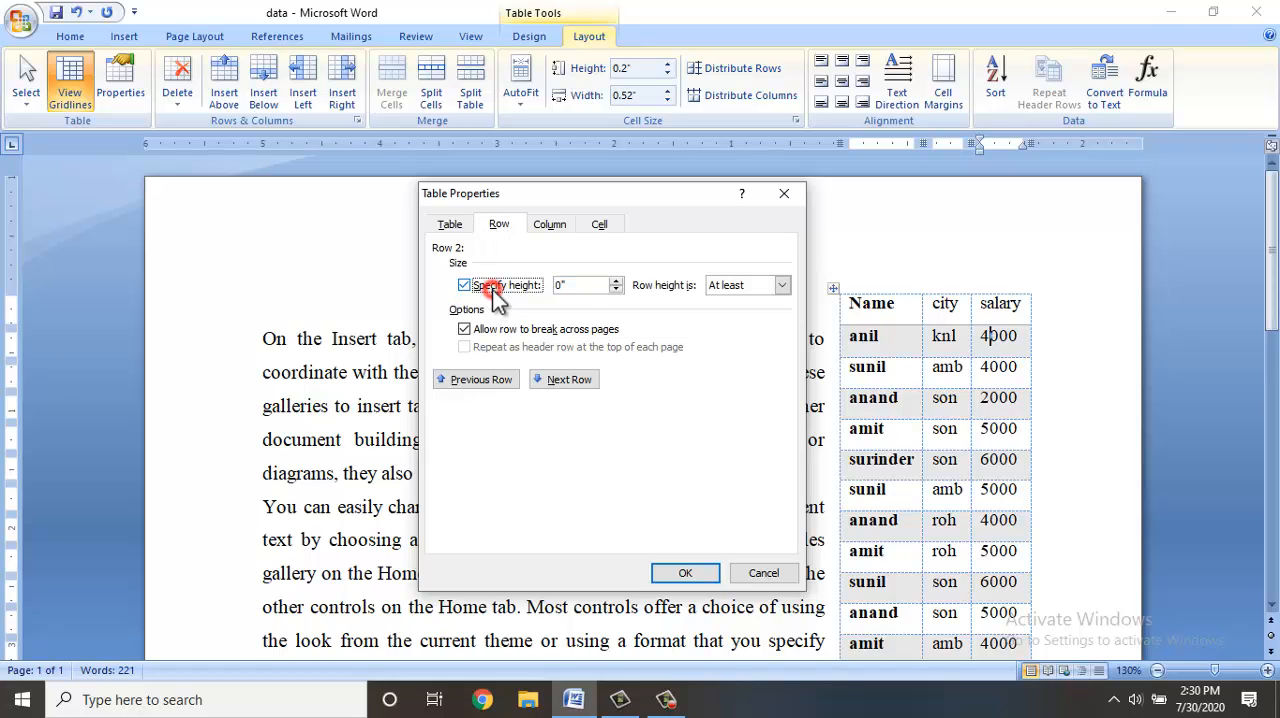
click(617, 281)
click(617, 281)
double_click(617, 281)
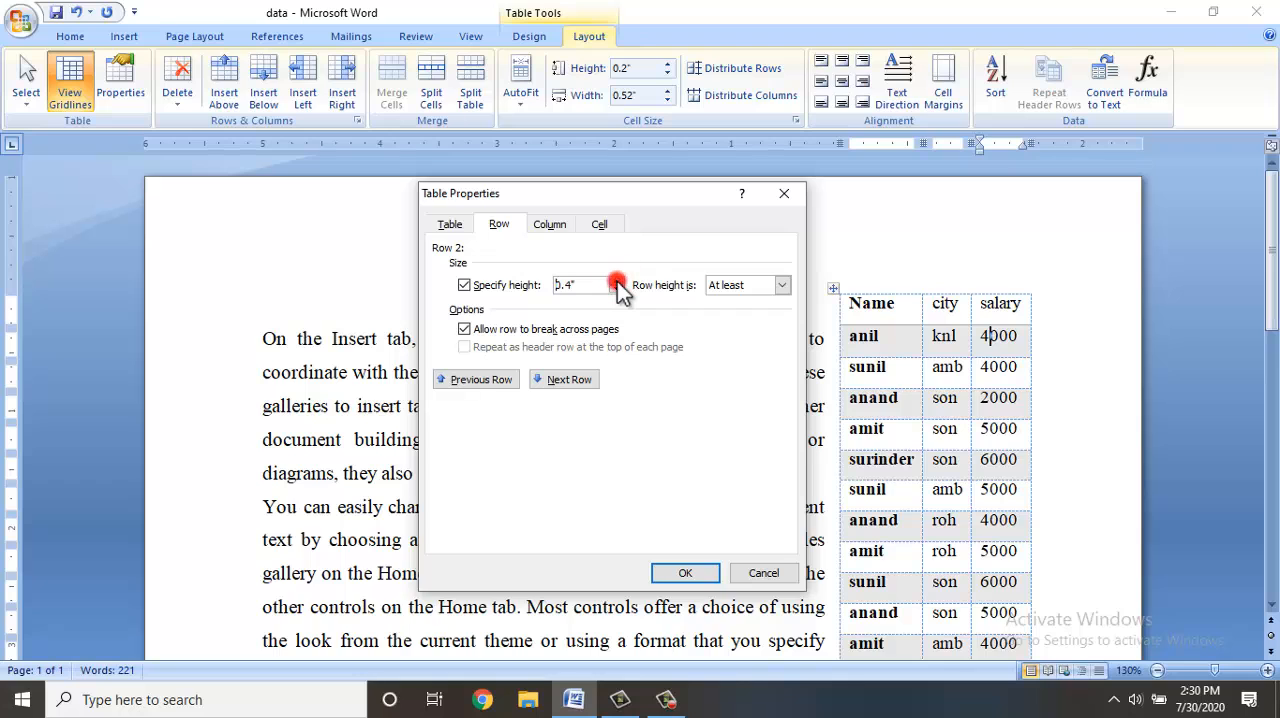
double_click(617, 281)
click(617, 281)
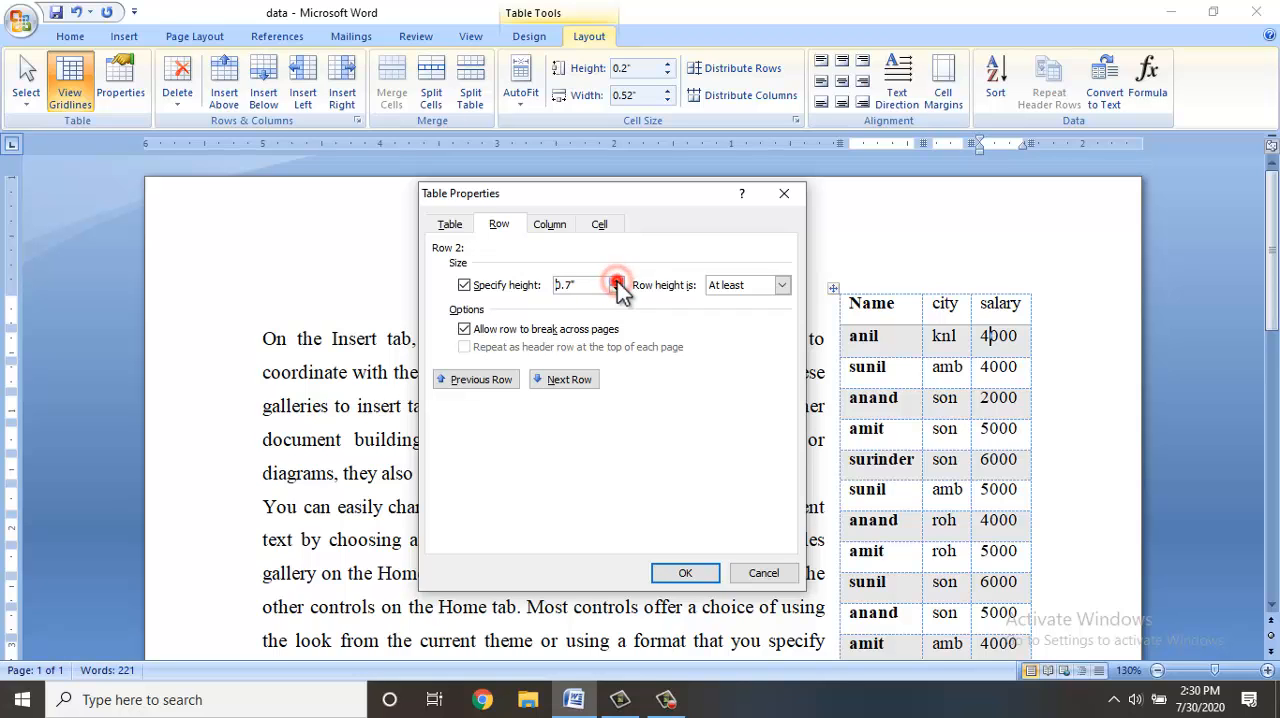
click(667, 574)
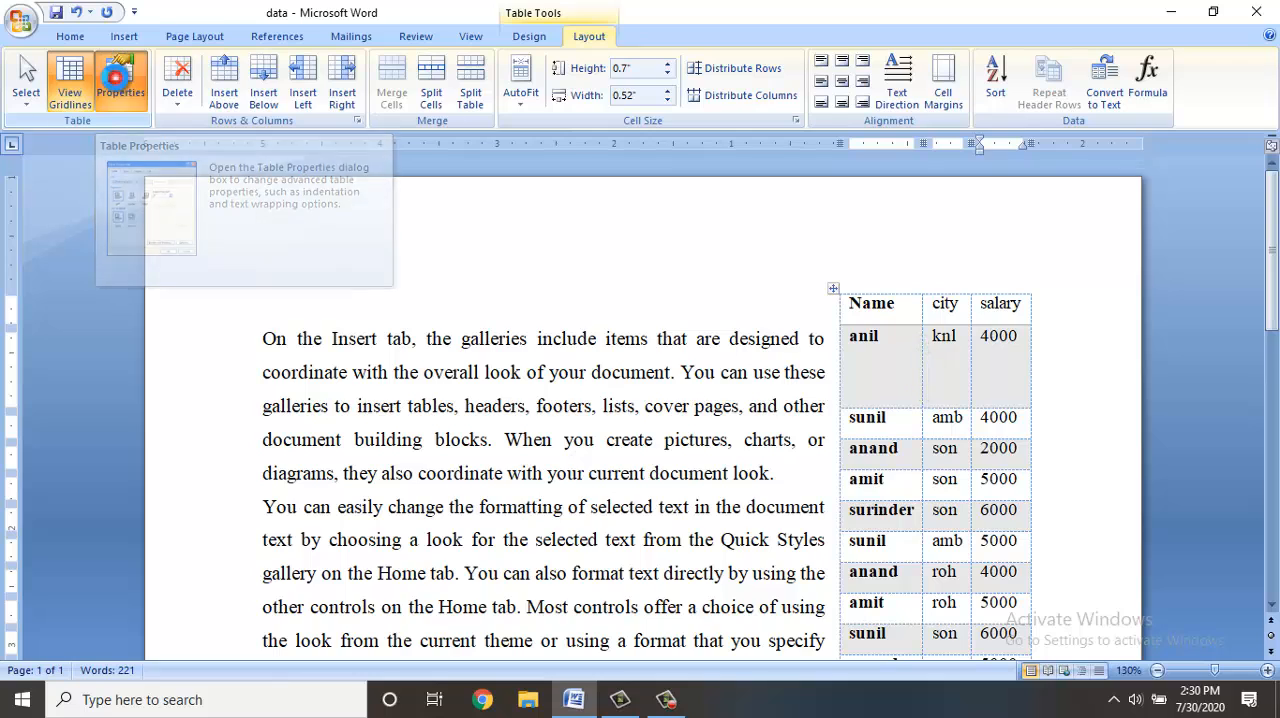
Give the table's salary column a preferred width of 1.2" in the table properties.
click(119, 88)
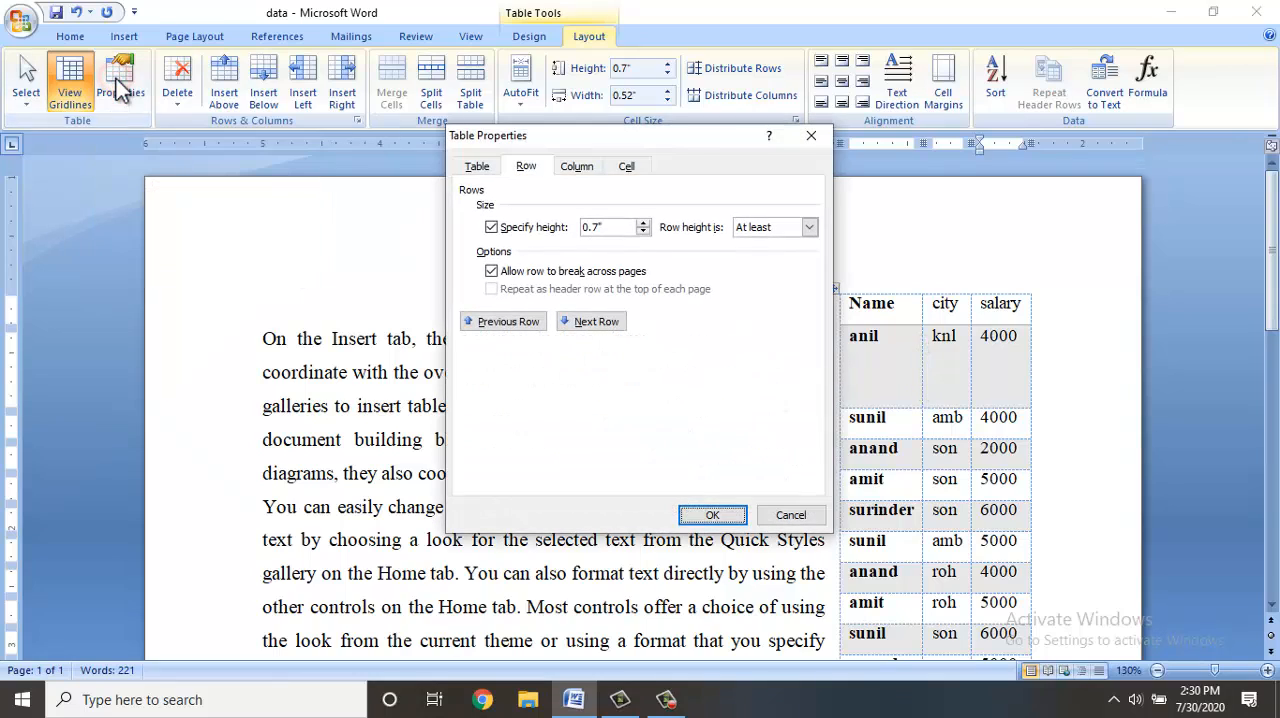
click(578, 164)
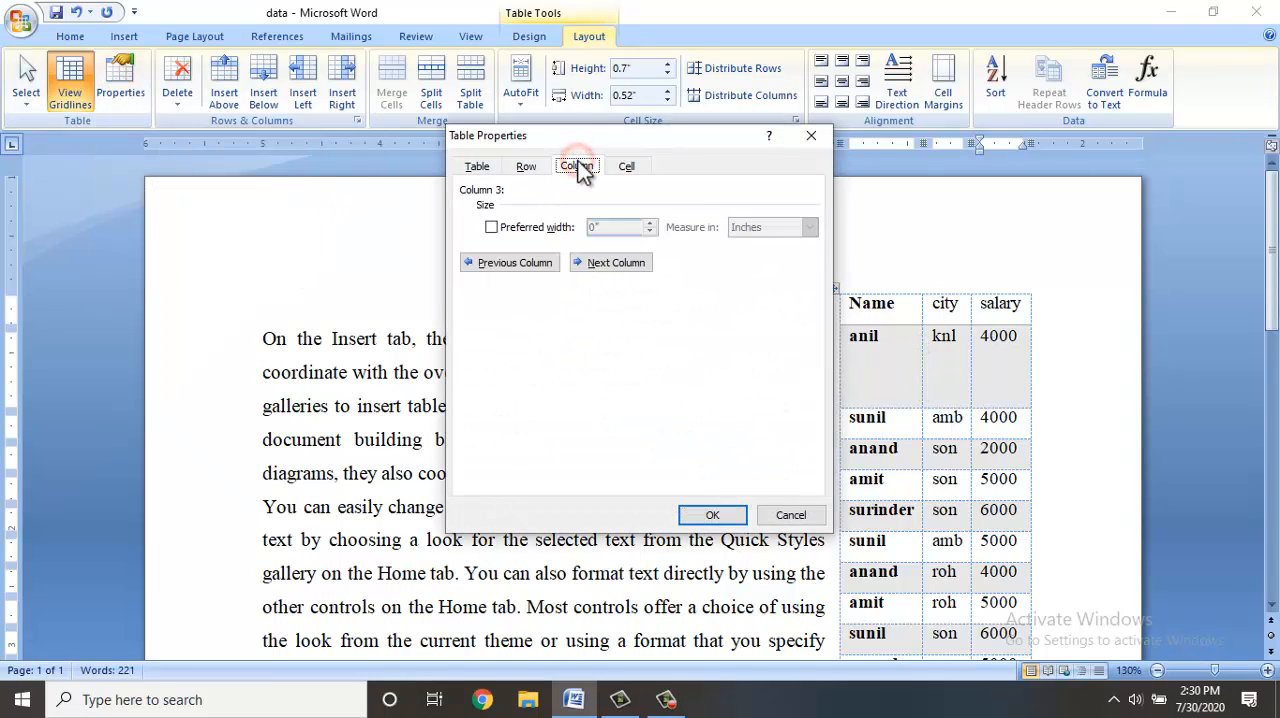
click(533, 228)
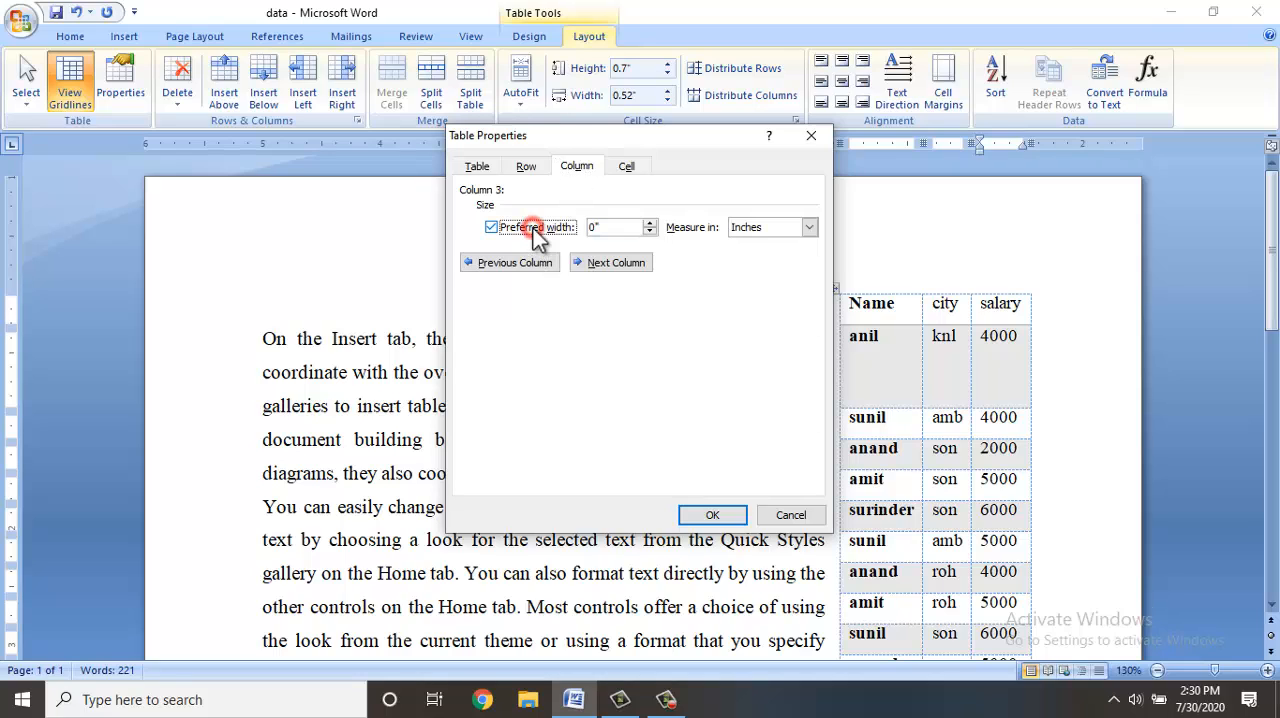
click(650, 222)
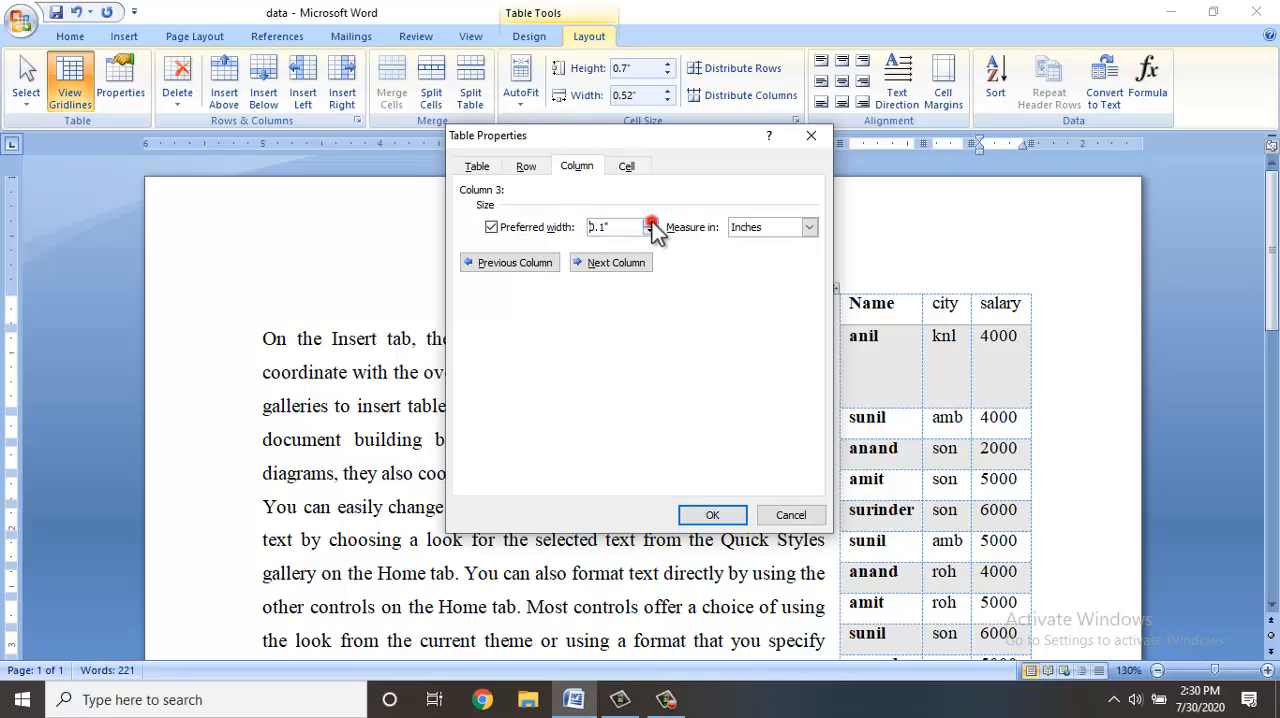
click(650, 222)
click(601, 264)
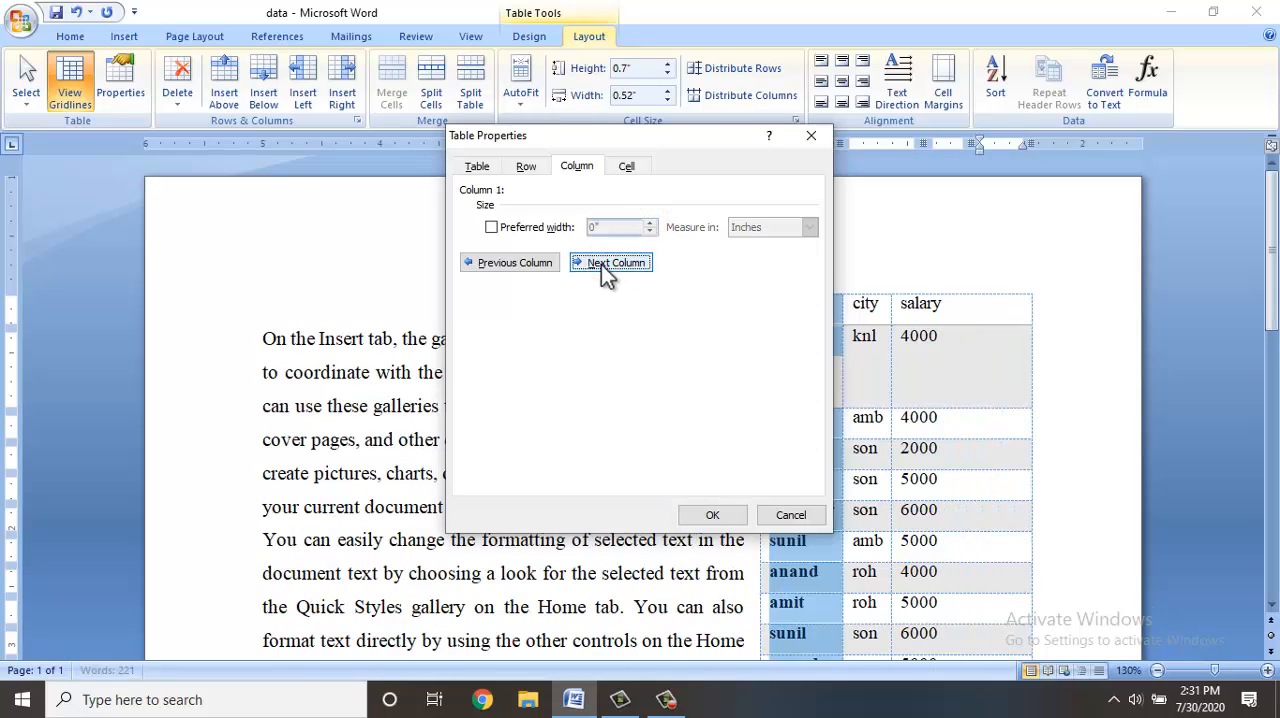
Go through the table's columns to the city column and set its cells' vertical alignment to Center.
click(601, 264)
click(601, 264)
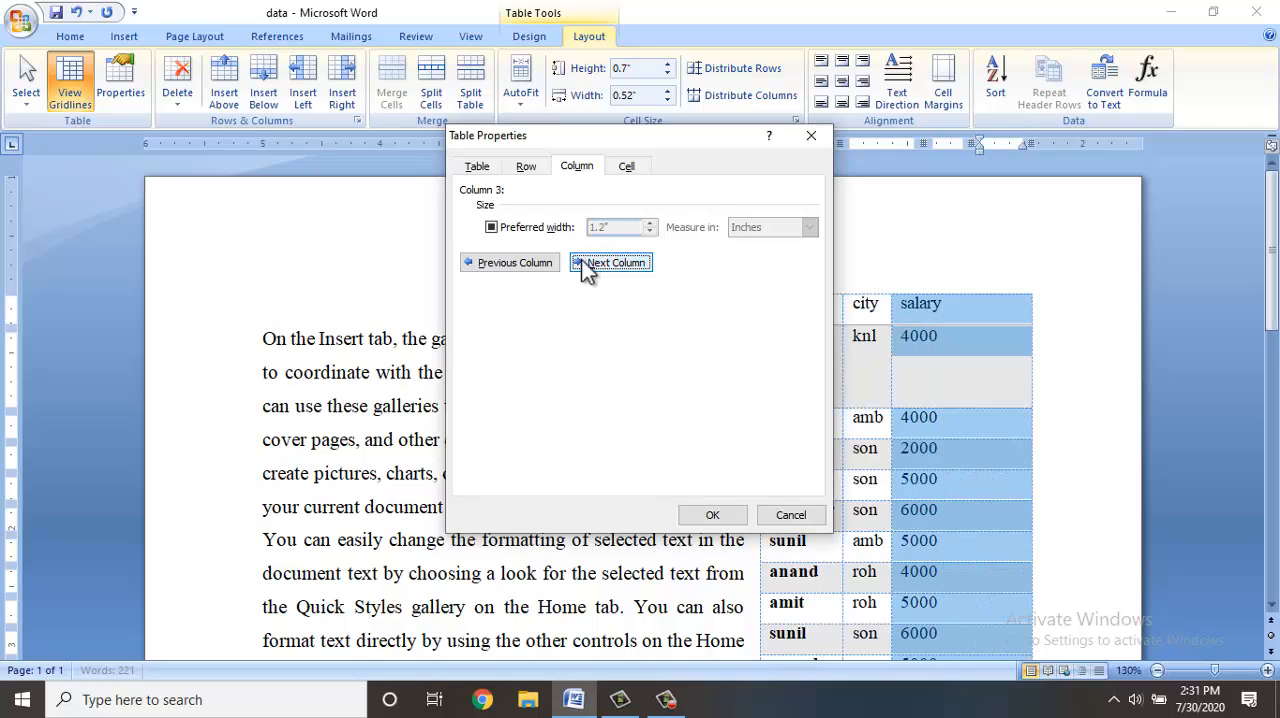
click(556, 261)
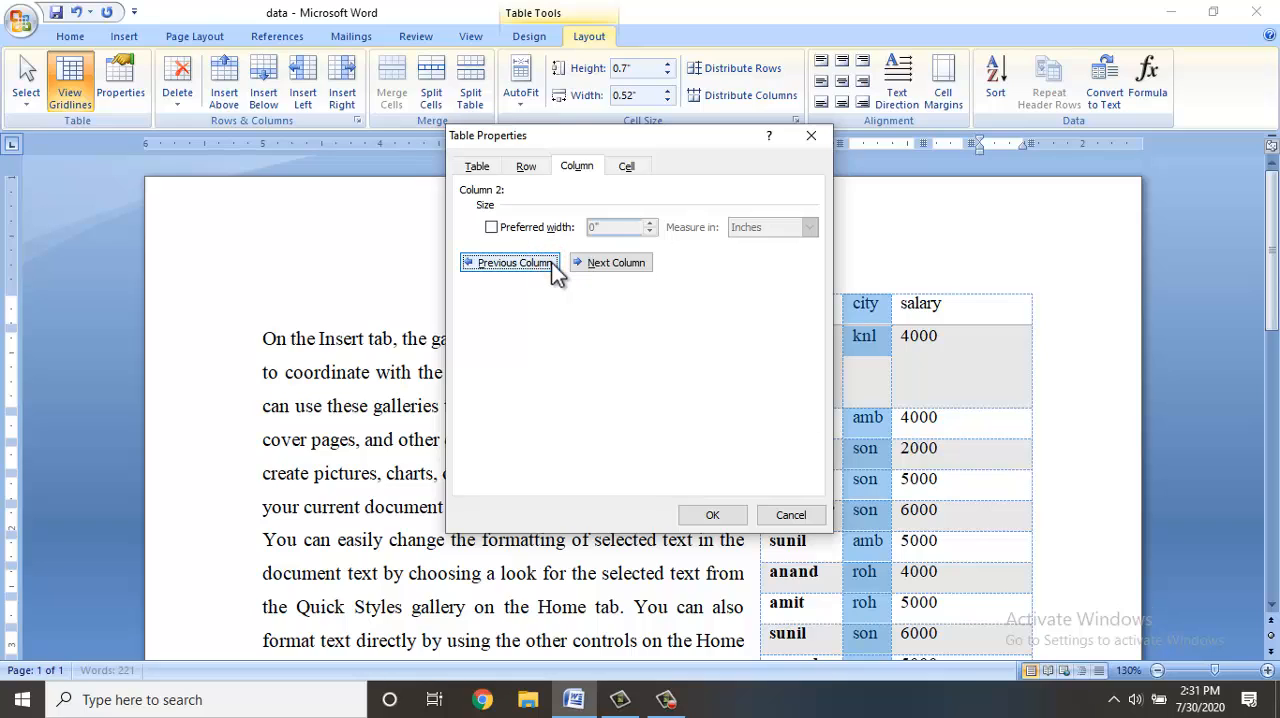
click(627, 166)
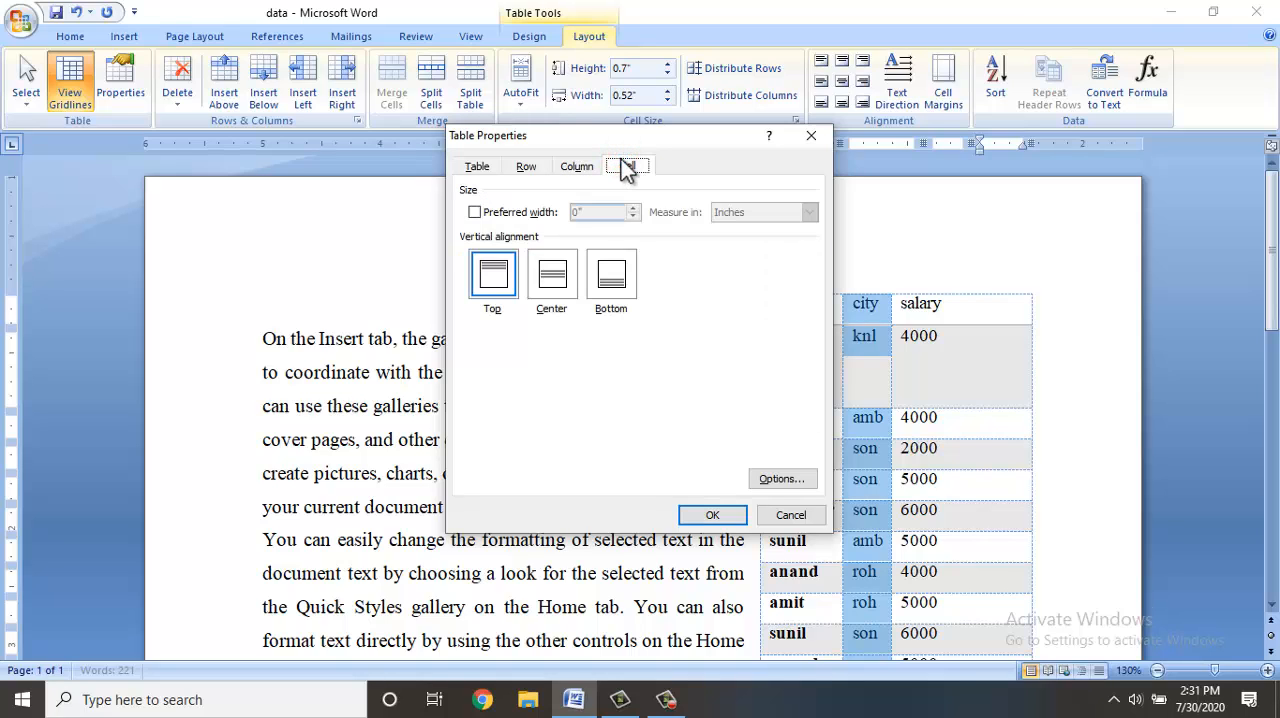
click(553, 290)
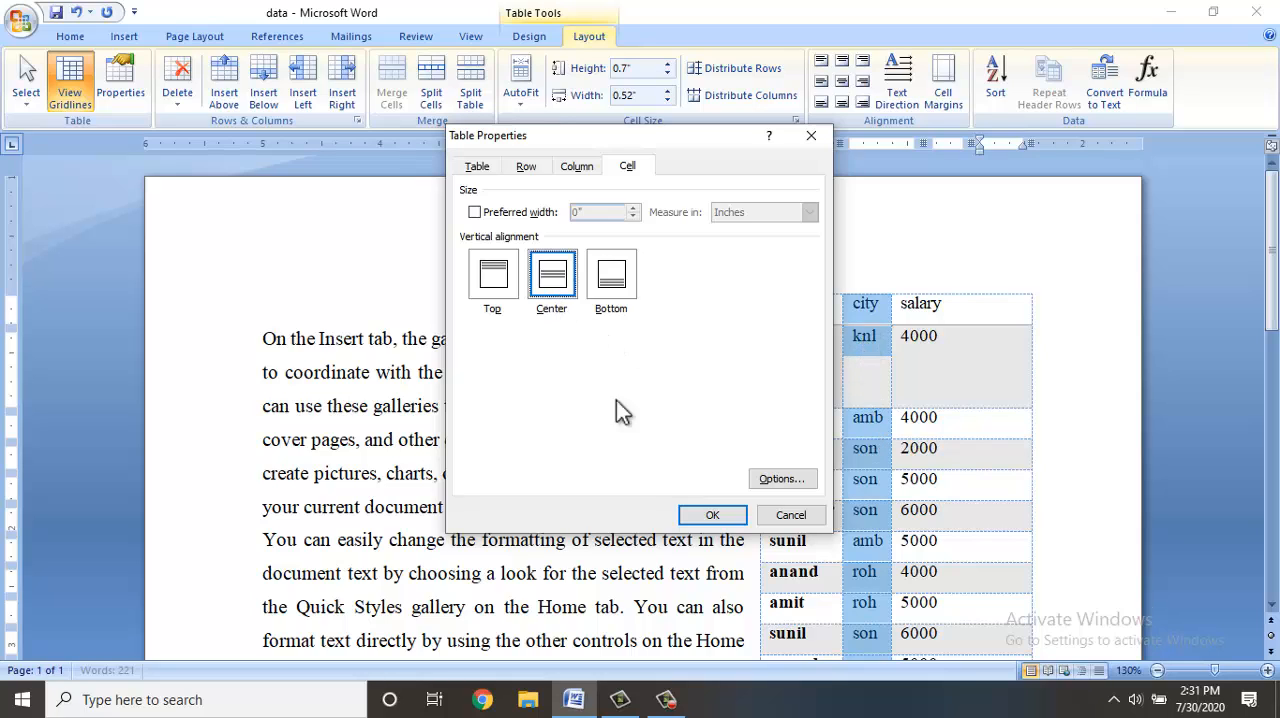
click(730, 510)
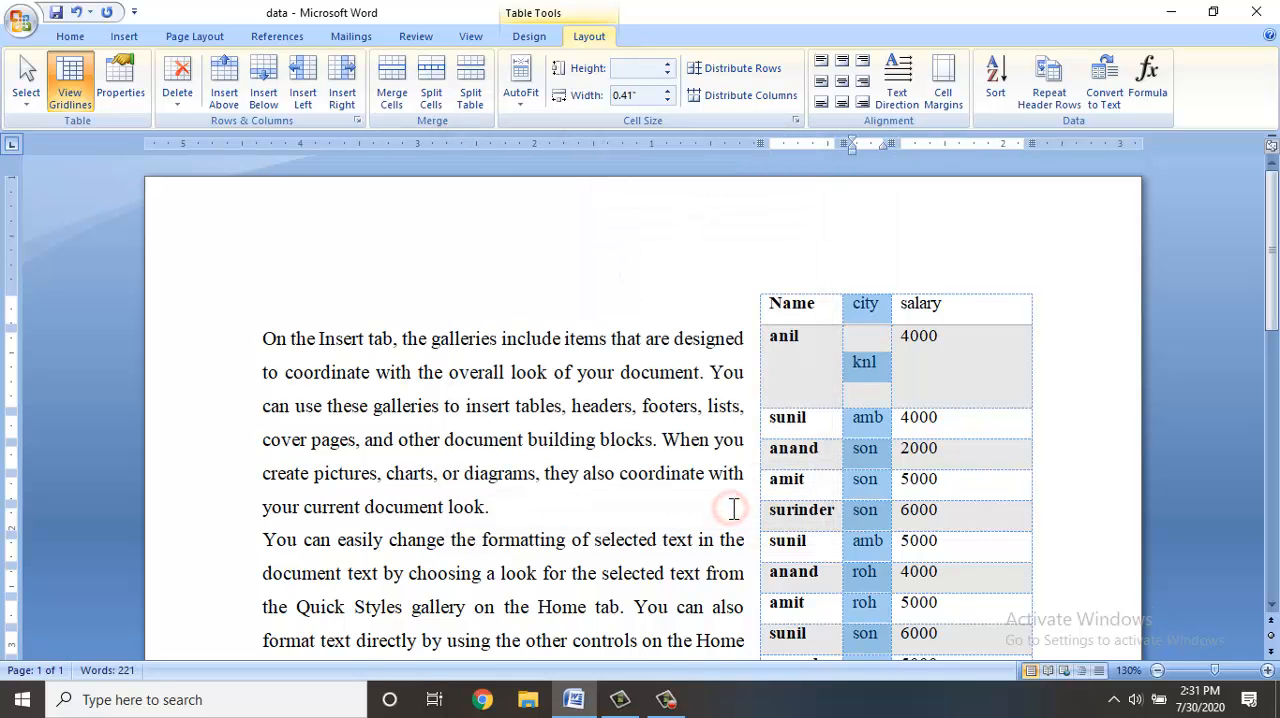
Set the vertical alignment of the "knl" cell in the table properties to Bottom.
click(871, 362)
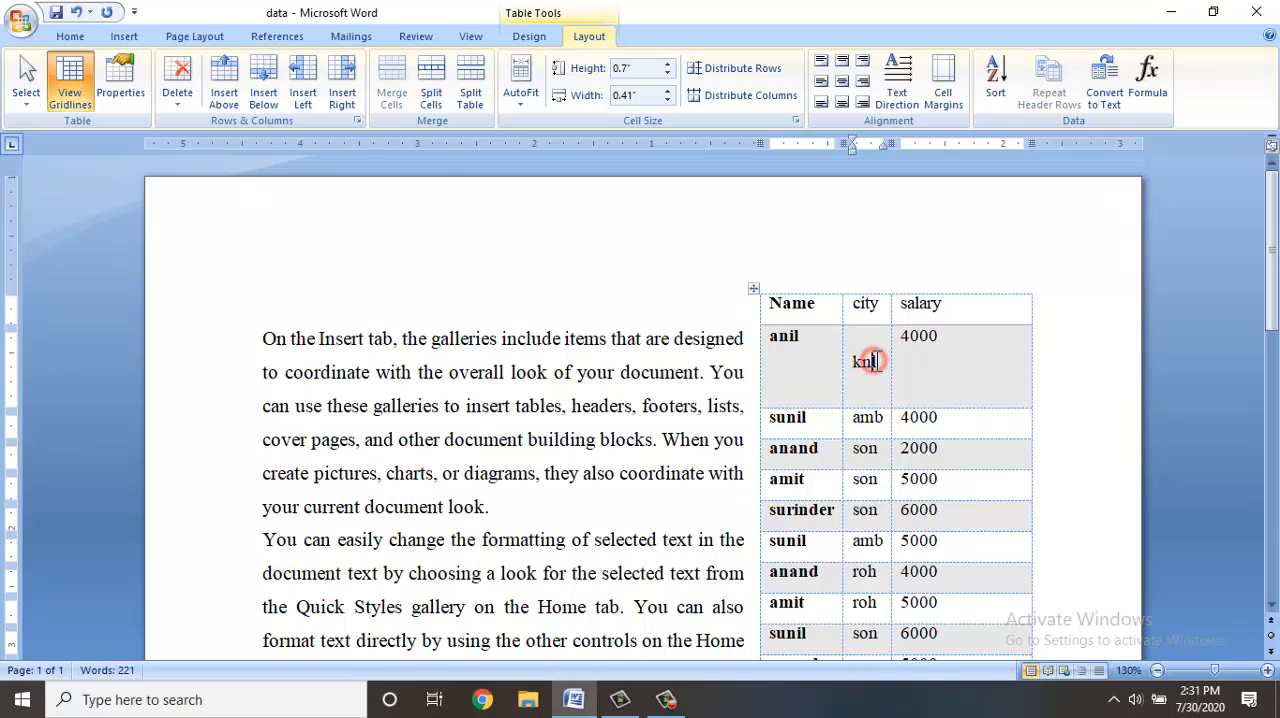
click(123, 90)
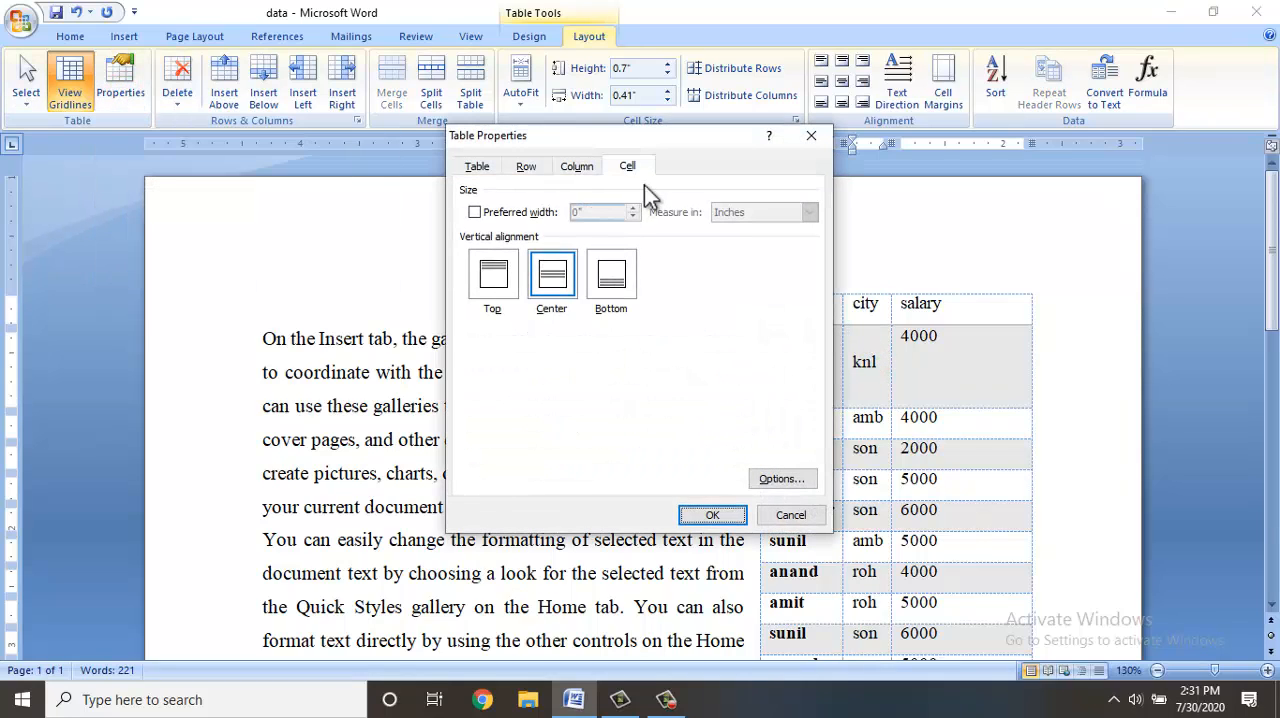
click(619, 277)
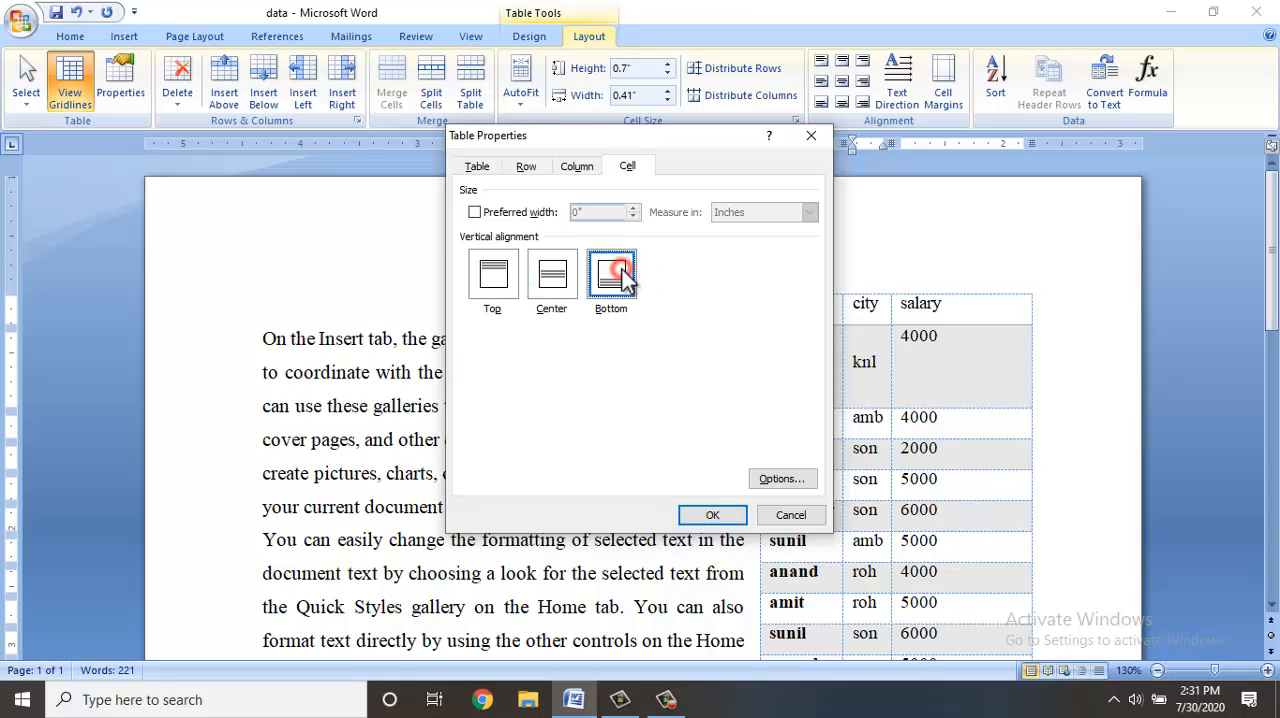
click(723, 521)
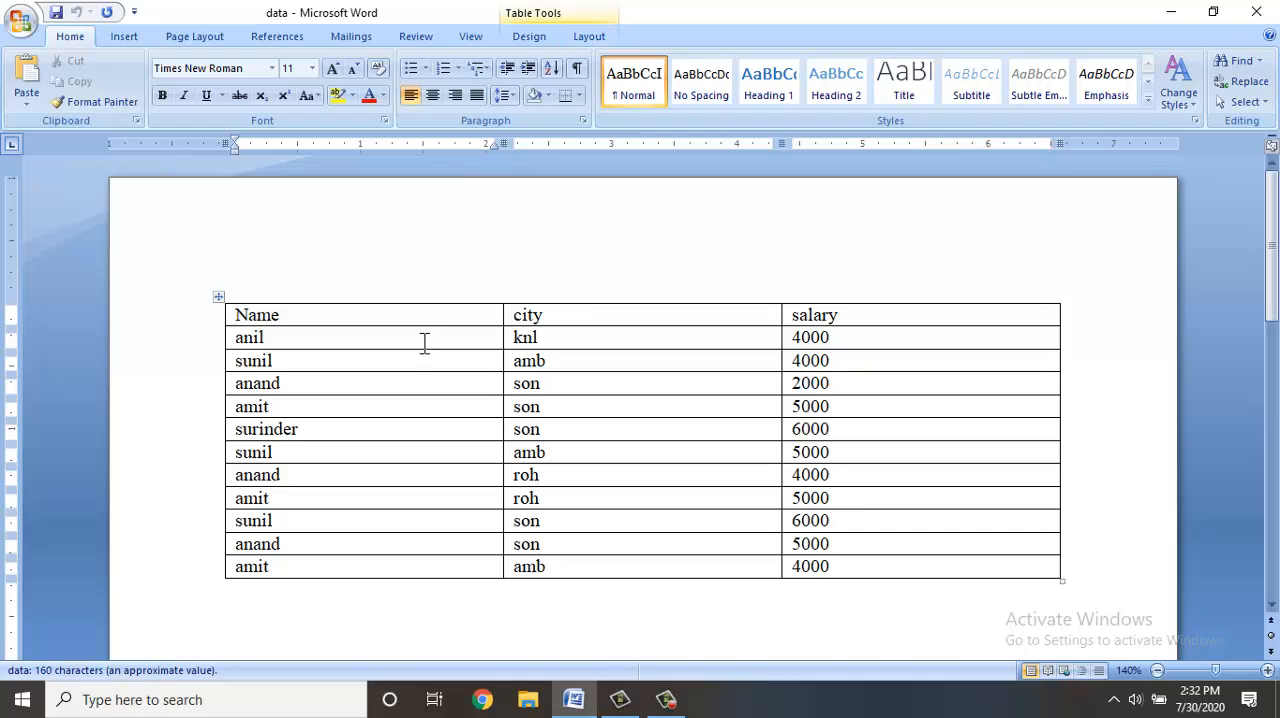
Delete the Name column from the table and undo the deletion.
click(399, 318)
click(585, 37)
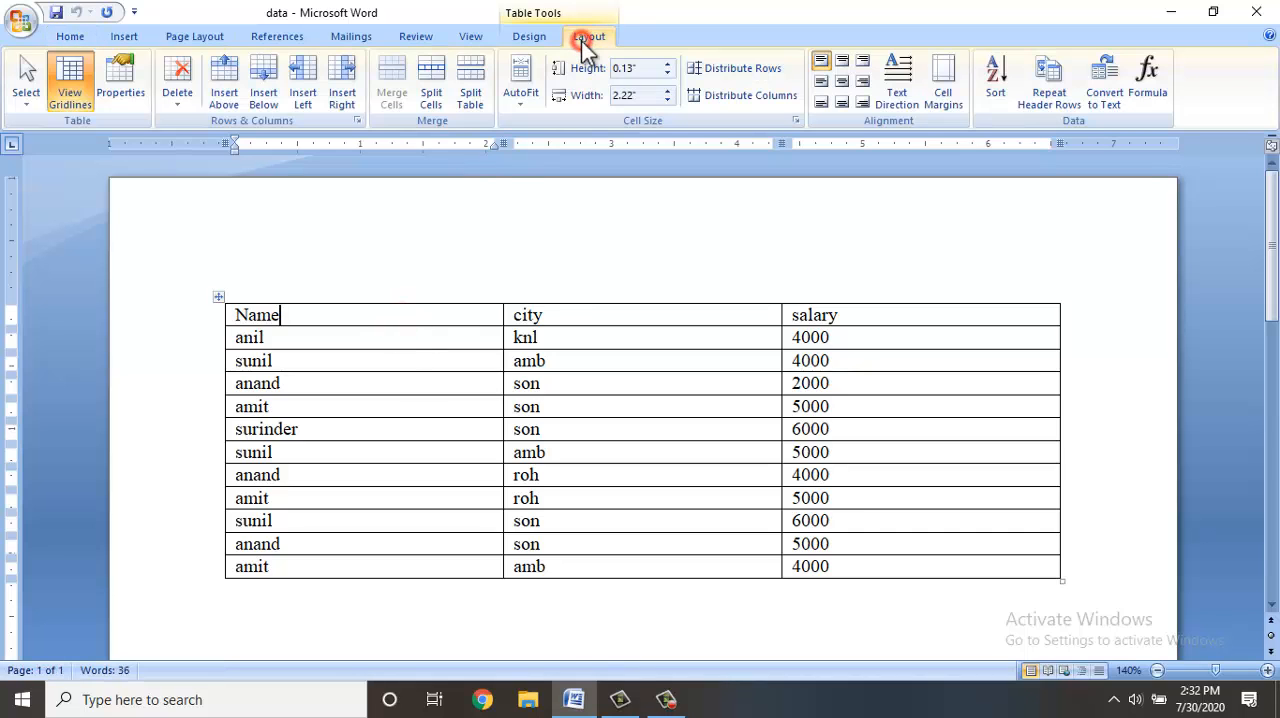
click(170, 104)
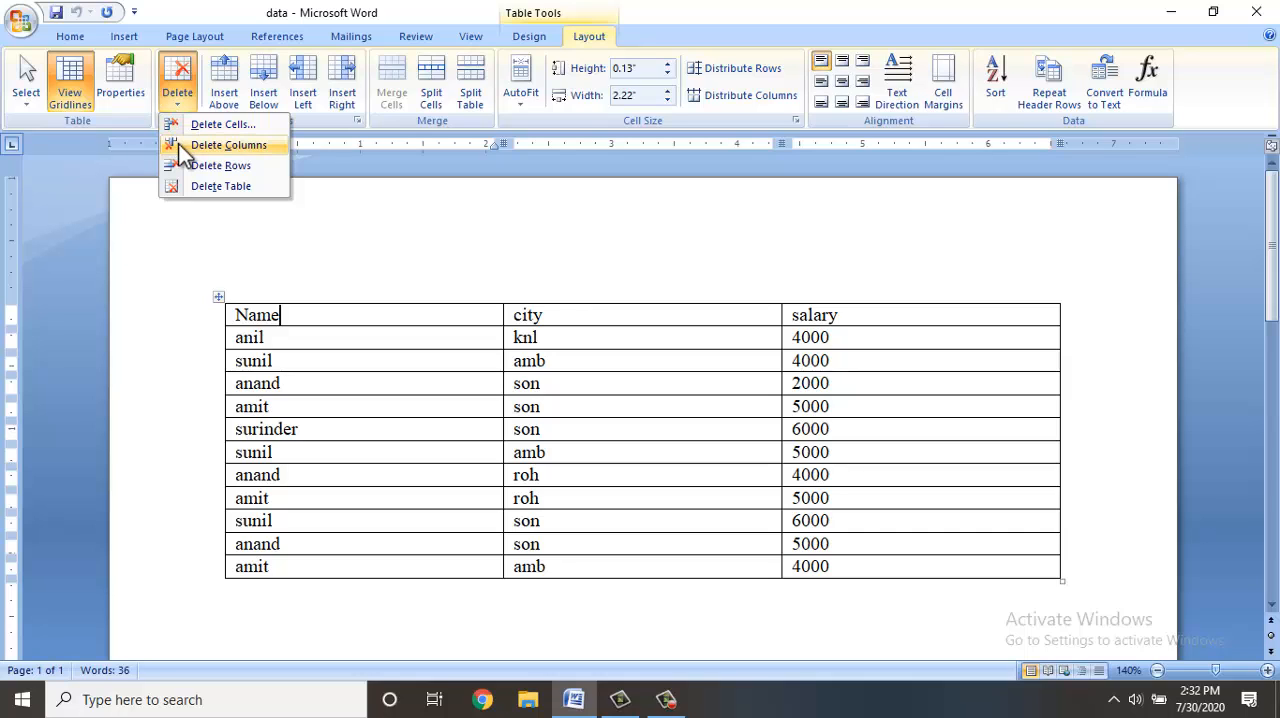
click(178, 145)
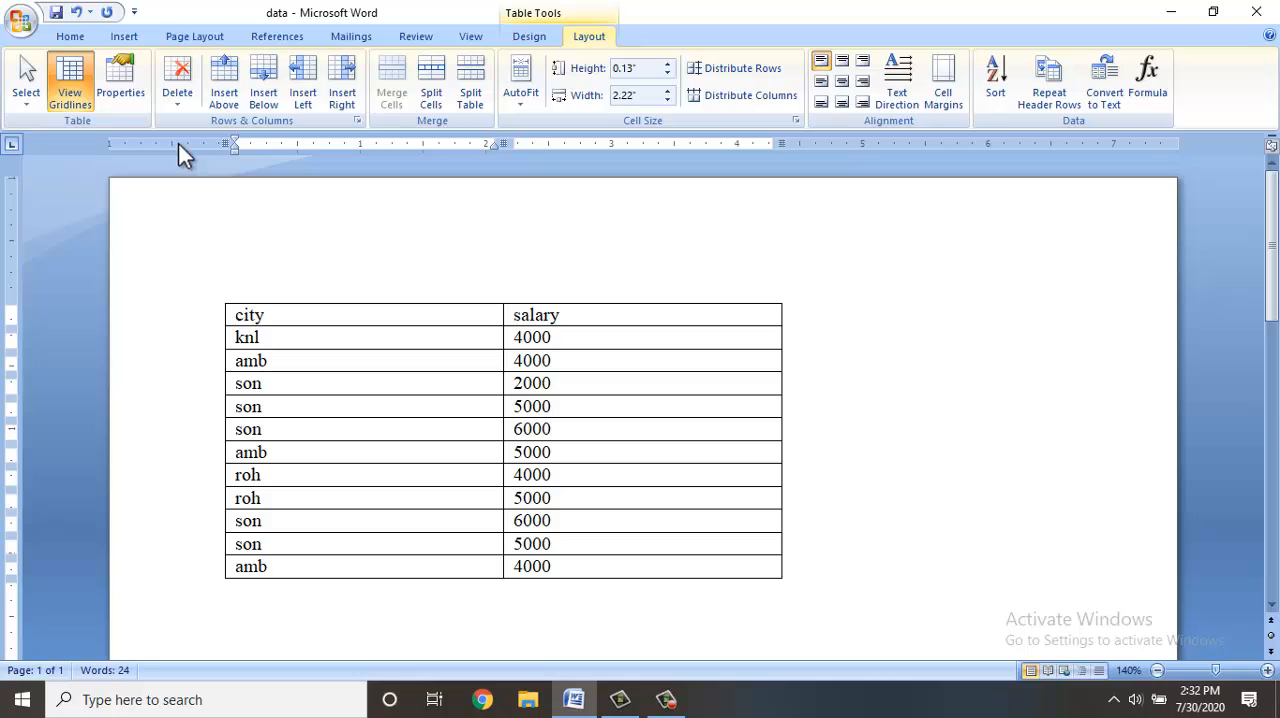
key(ctrl+z)
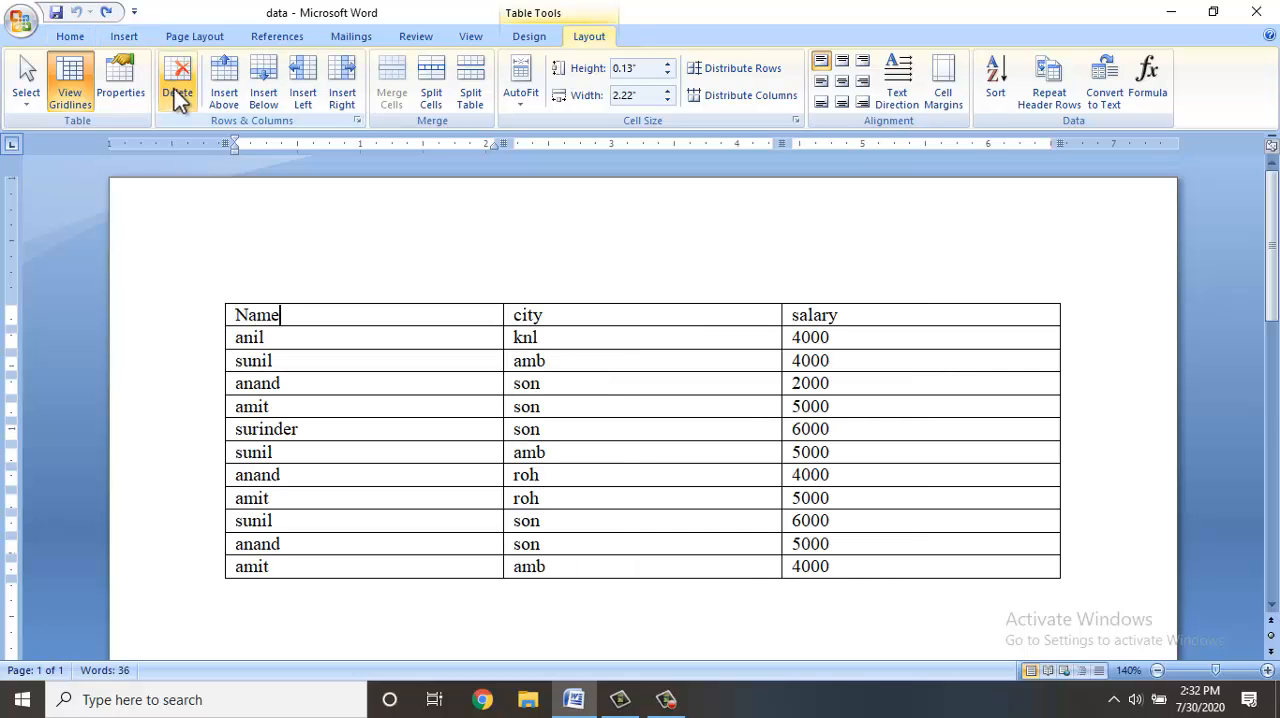
Delete the table's fourth row, the one with the salary 2000.
click(282, 382)
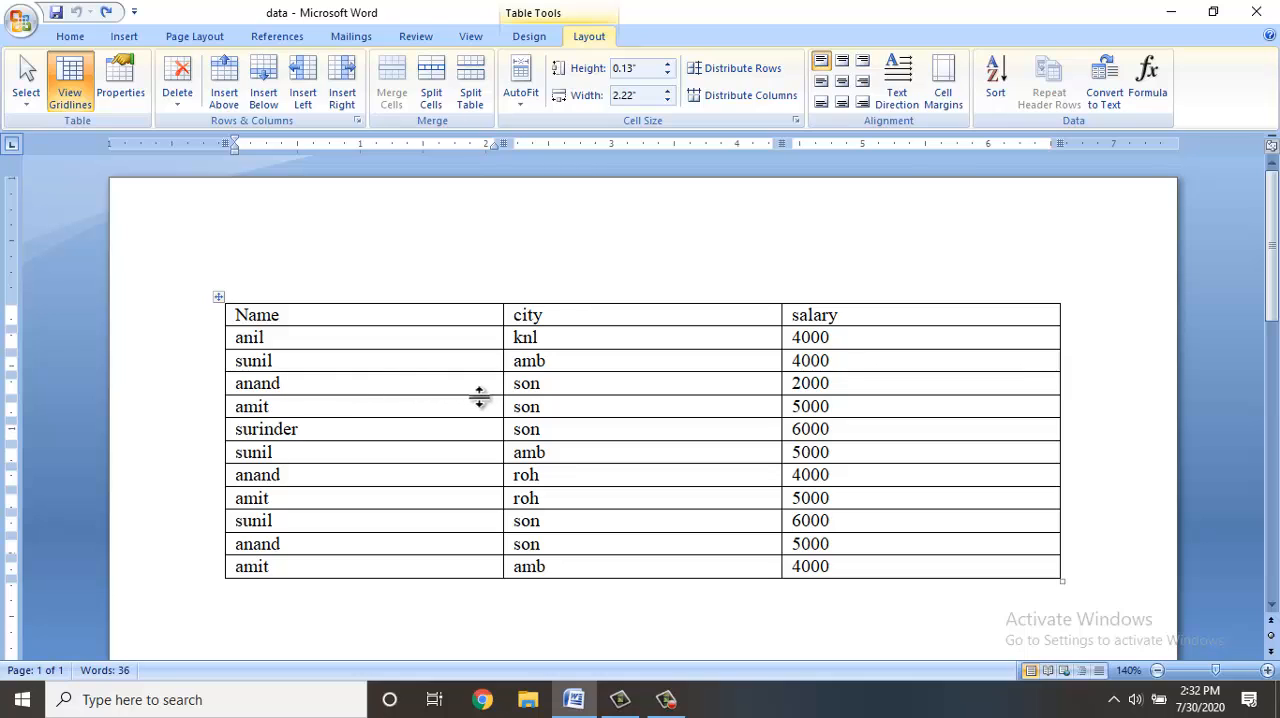
click(180, 108)
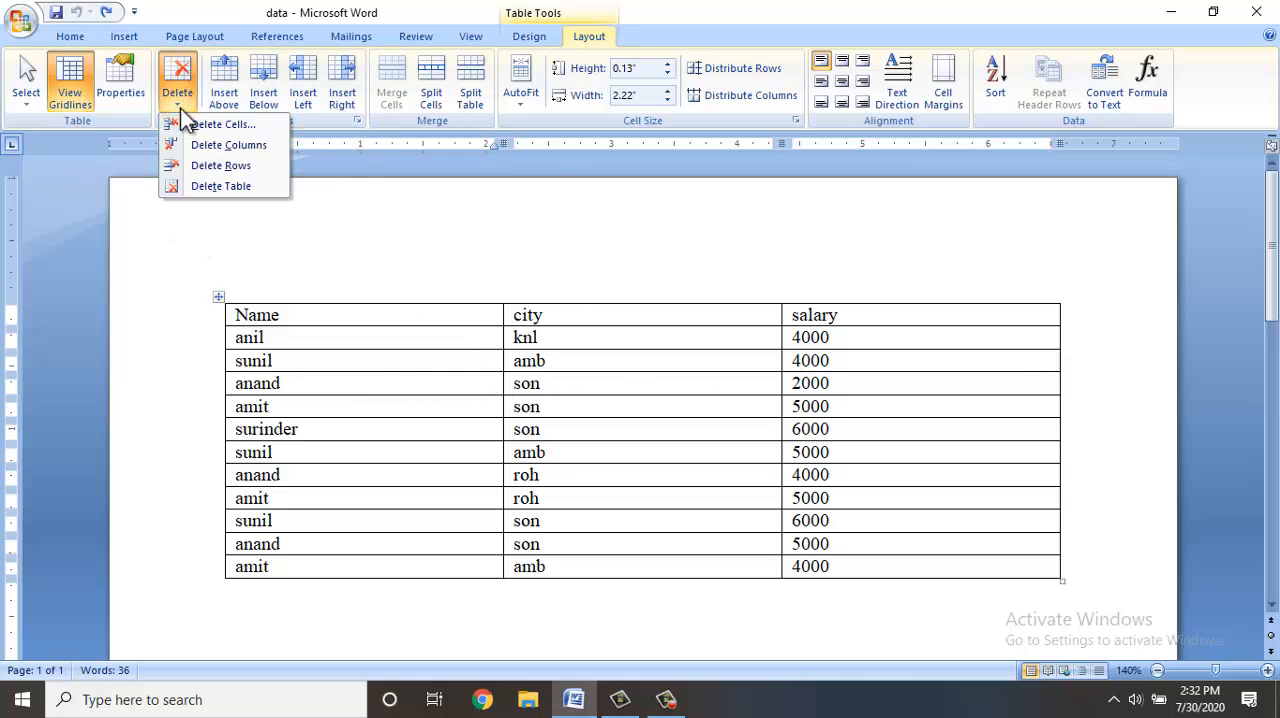
click(220, 166)
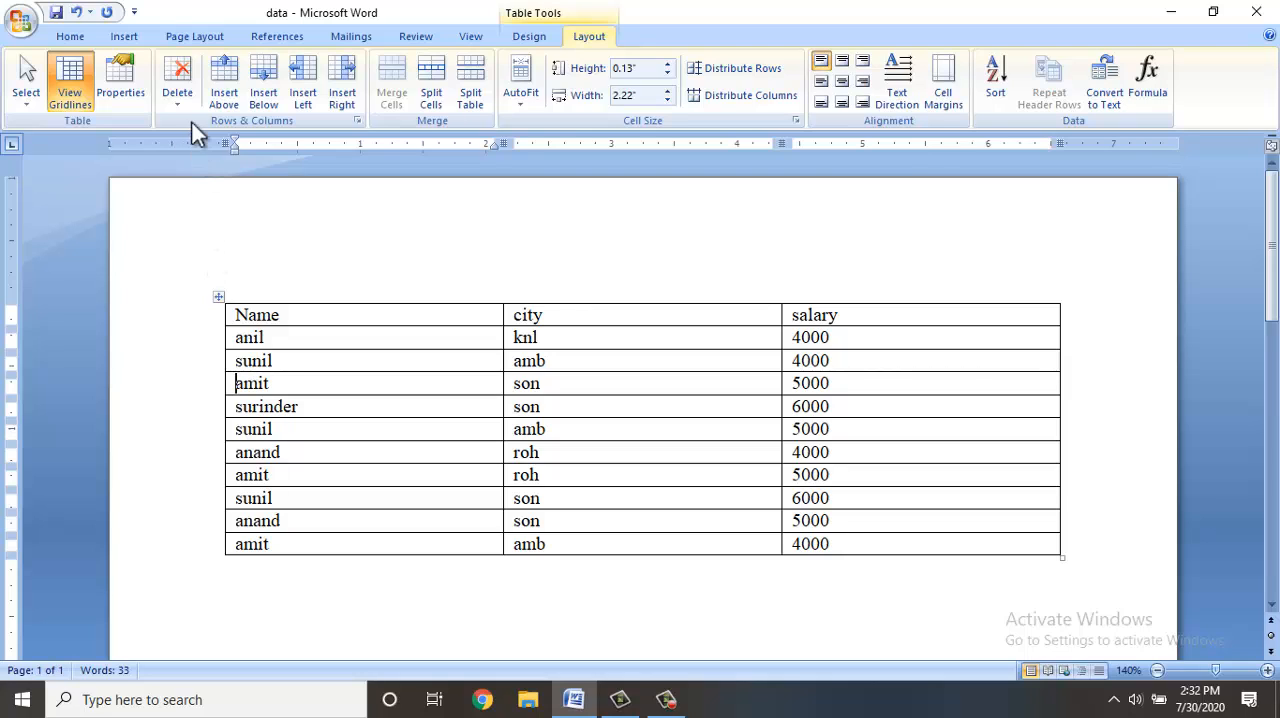
Insert a row above the table's fourth row and fill it with a person's name, the city "son" and the salary 4000.
click(280, 383)
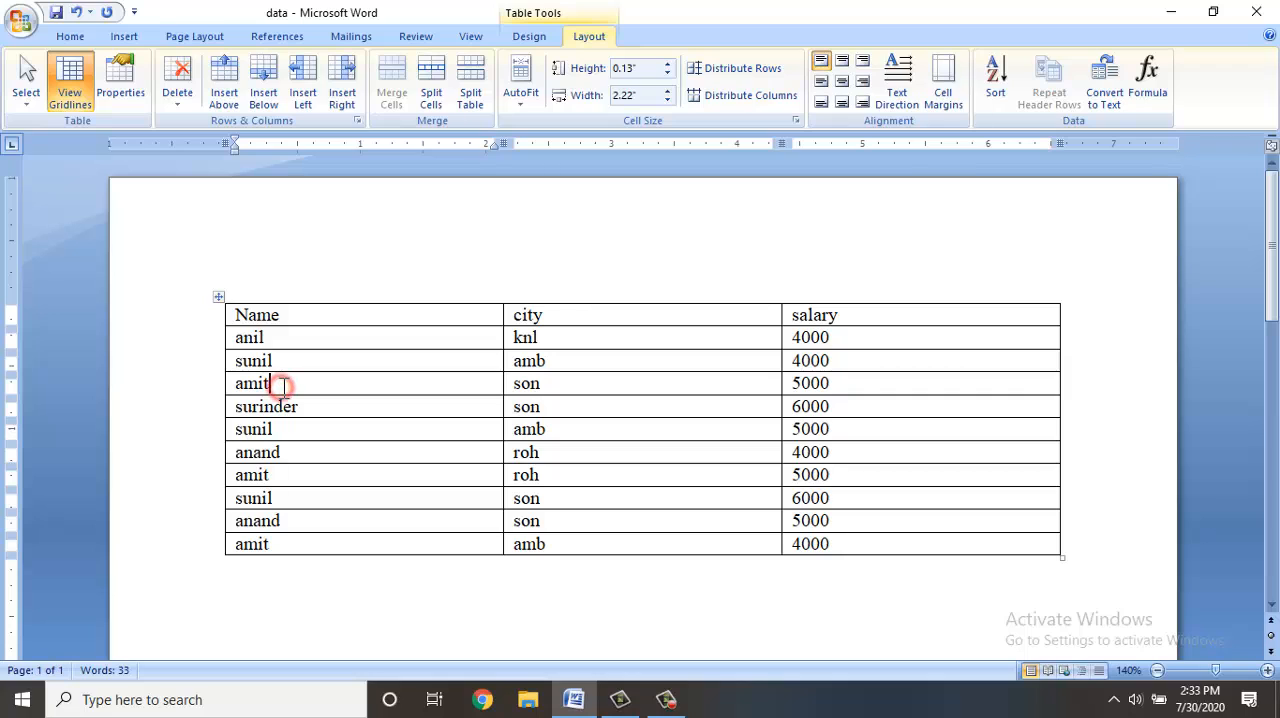
click(219, 105)
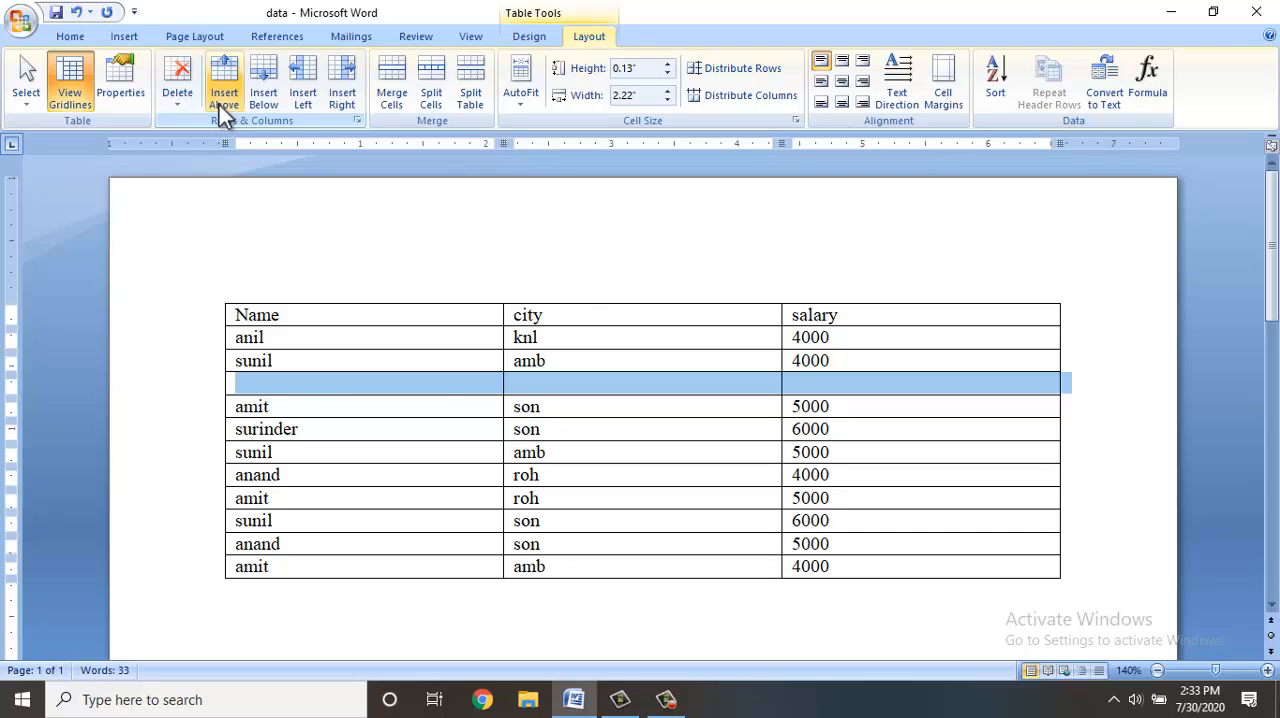
key(Left)
text(par)
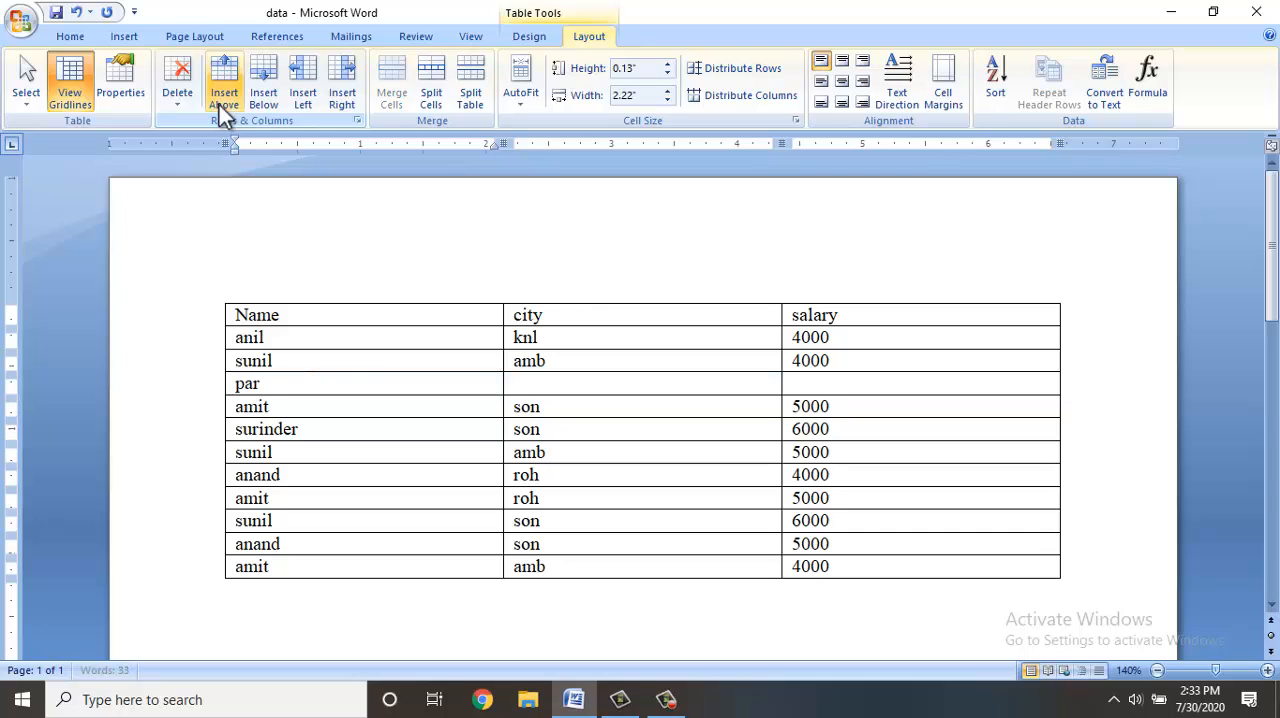
text(veen)
key(Tab)
text(son)
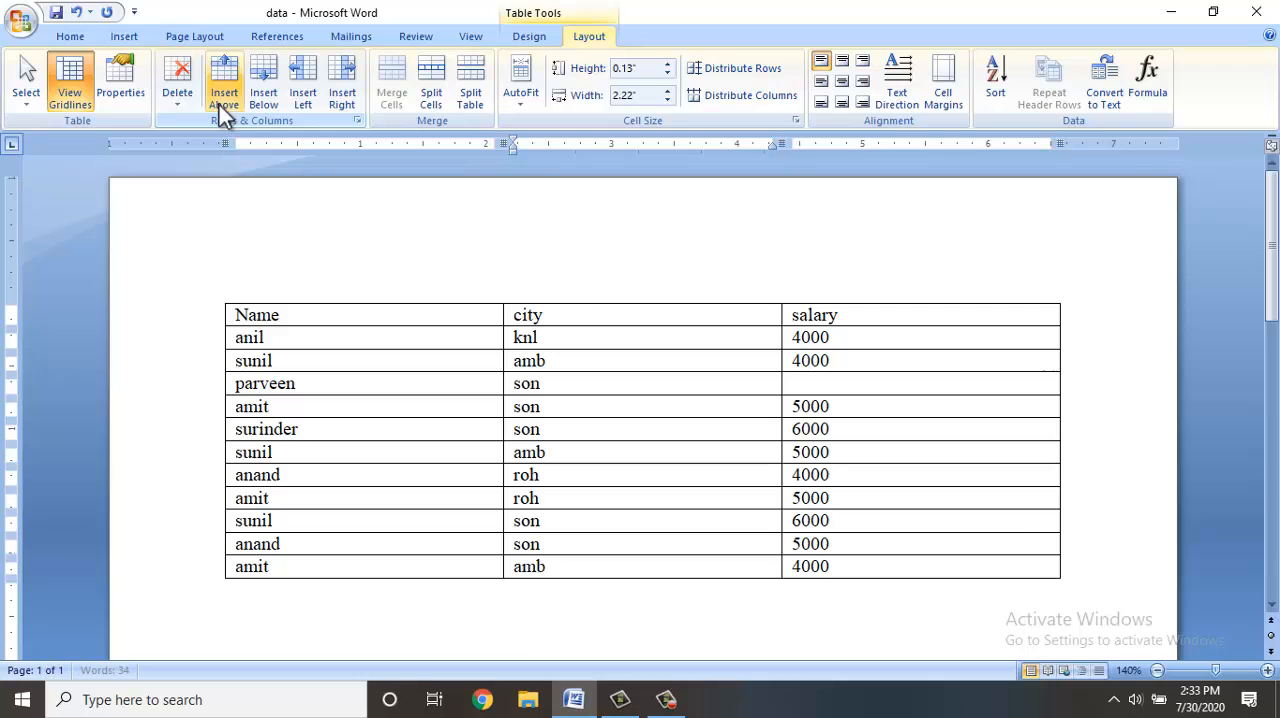
key(Tab)
text(4000)
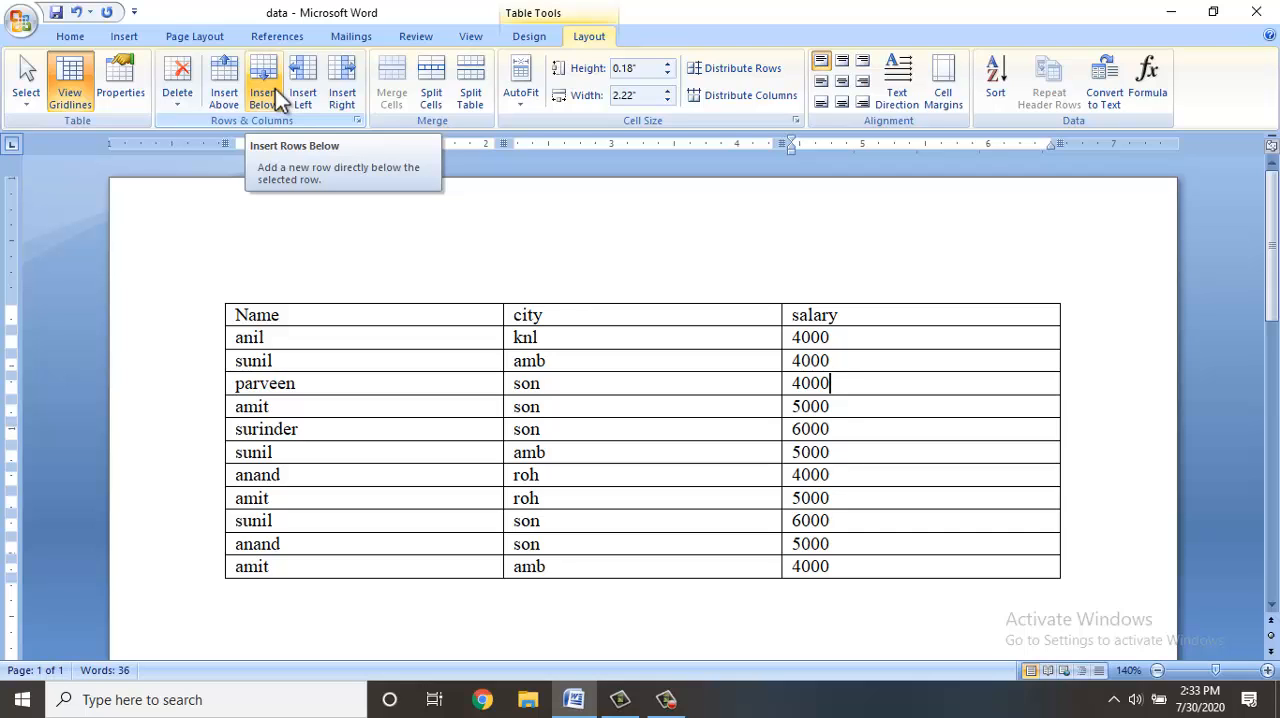
Insert a column to the left of the Name column and give it the heading "roll".
click(310, 335)
click(310, 335)
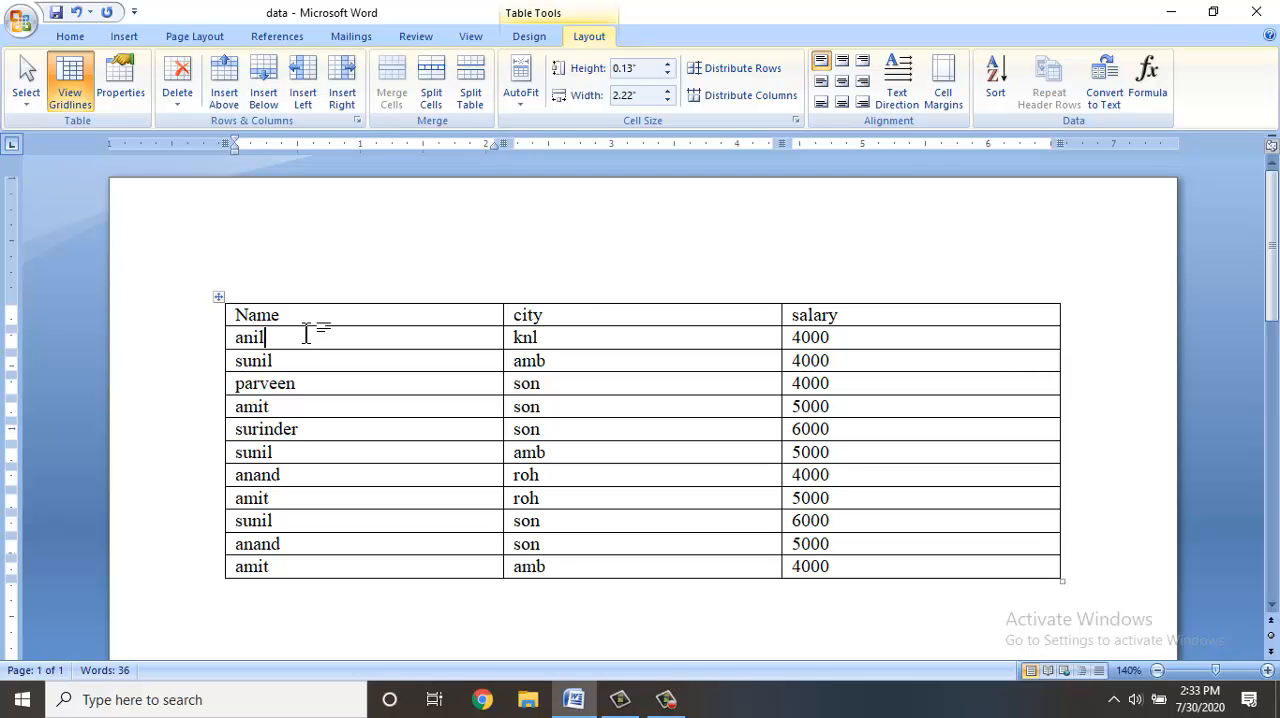
click(300, 88)
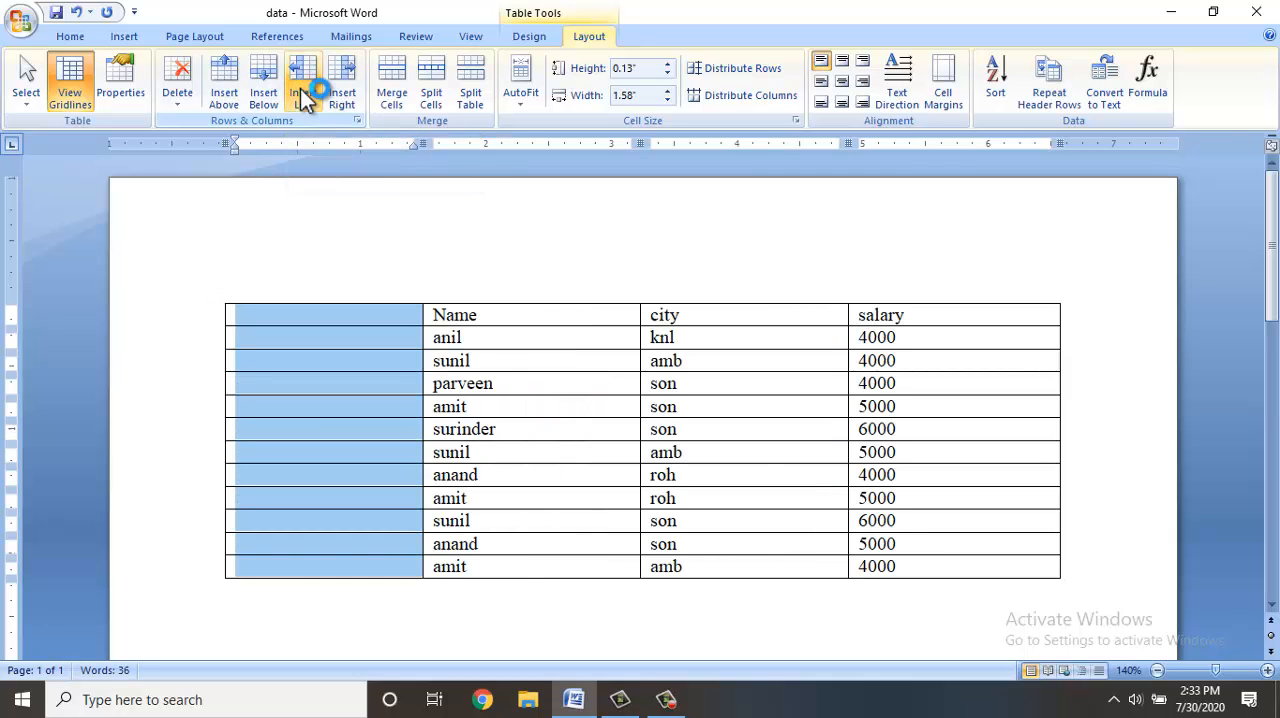
key(Left)
text(roll)
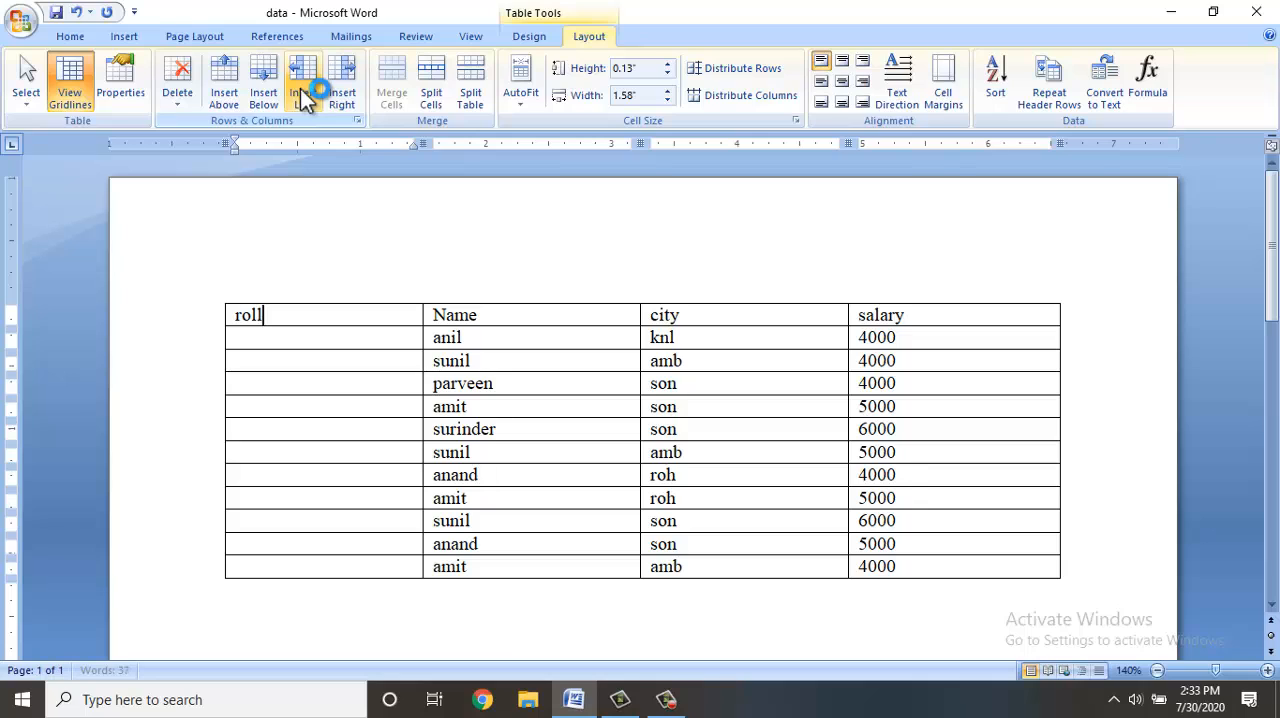
Fill the roll column from the first row under the heading downward with 1, 2, 3, 5, 6, 7, 8, 9 and 9.
key(Down)
text(1)
key(Down)
text(2)
key(Down)
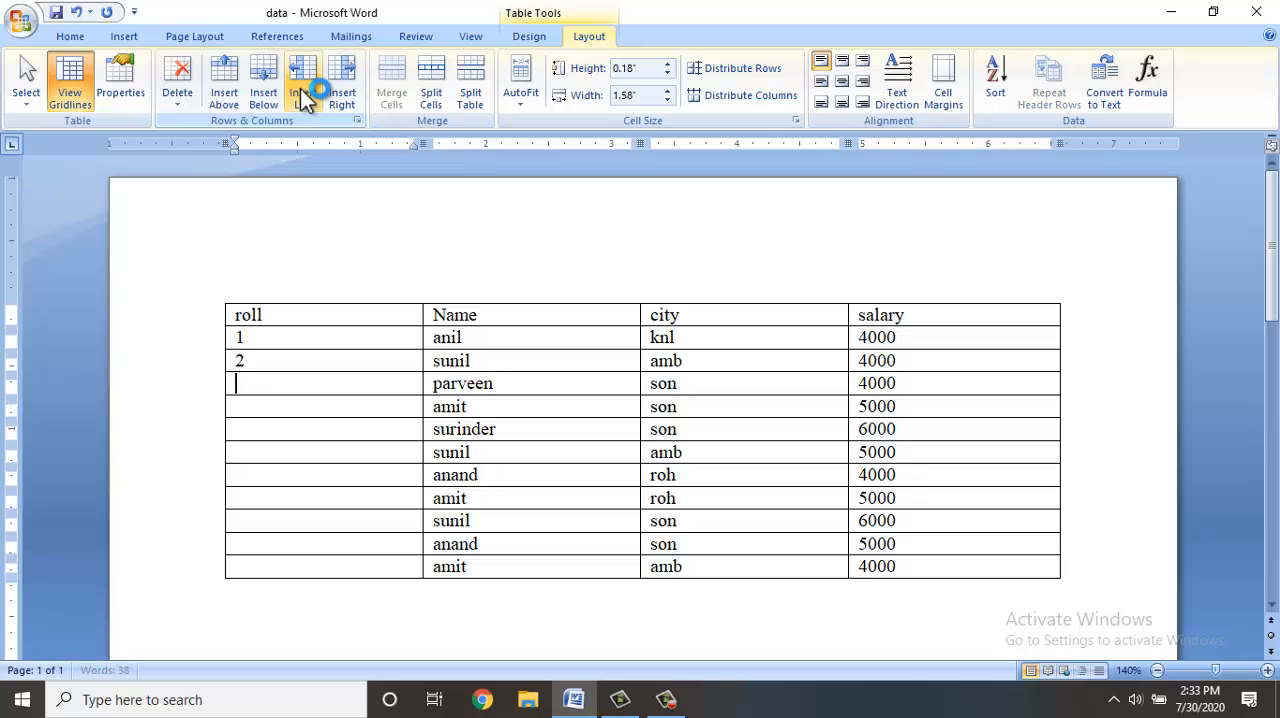
text(3)
key(Down)
text(5)
key(Down)
text(6)
text(8)
key(Down)
text(9)
key(Down)
text(9)
key(Down)
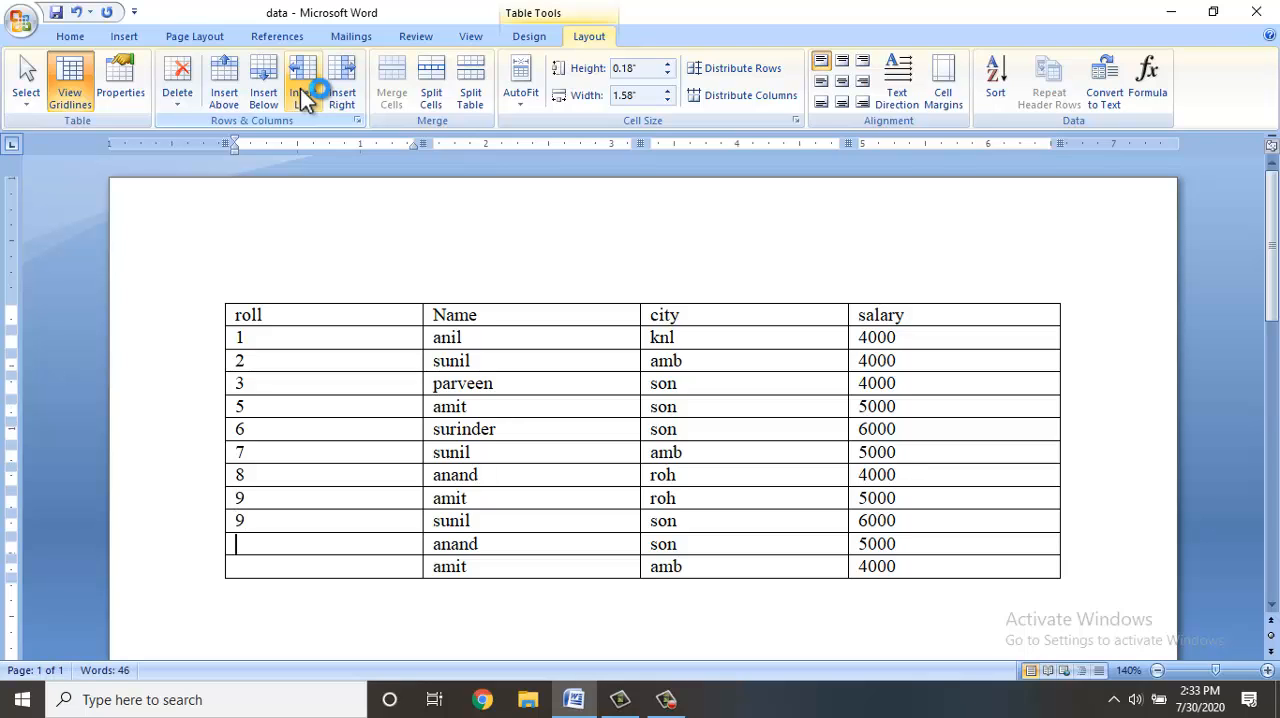
Correct the second 9 in the roll column to 10 and enter 11 and 12 in the last two rows.
key(Up)
key(BackSpace)
text(10)
key(Down)
key(Right)
key(Left)
text(11)
key(Down)
text(12)
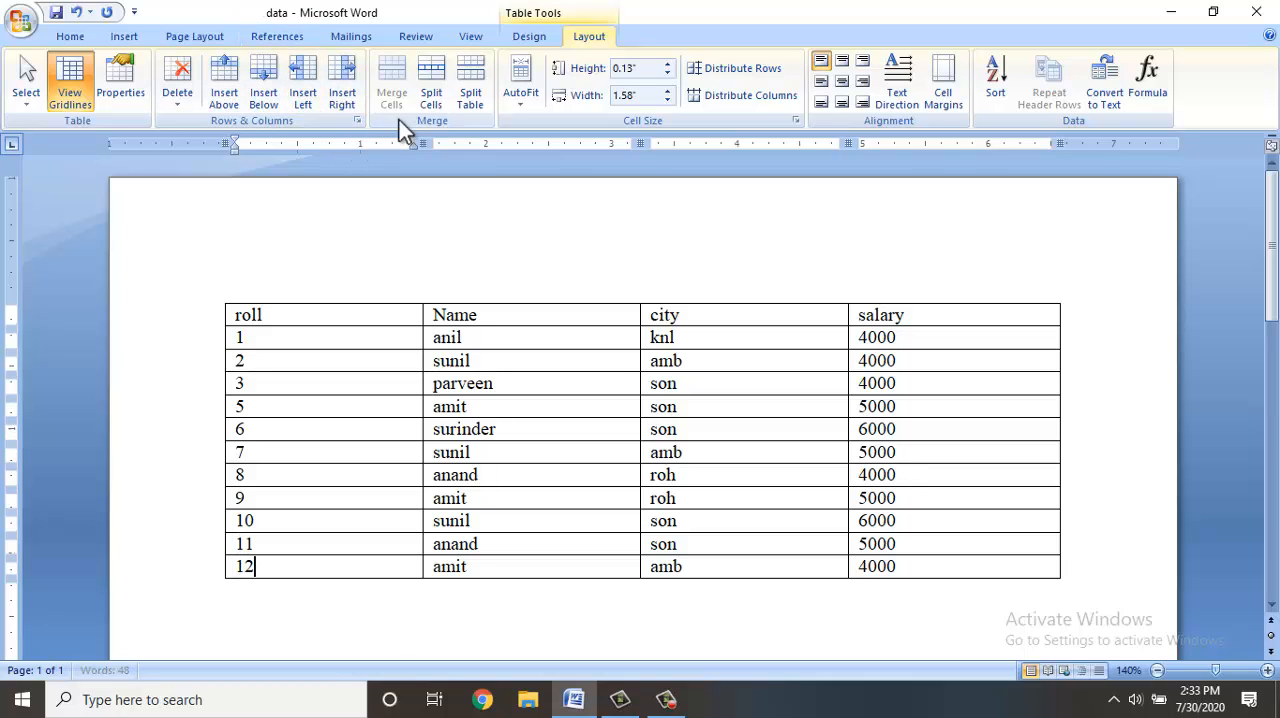
Insert an empty row above the table's heading row.
click(296, 316)
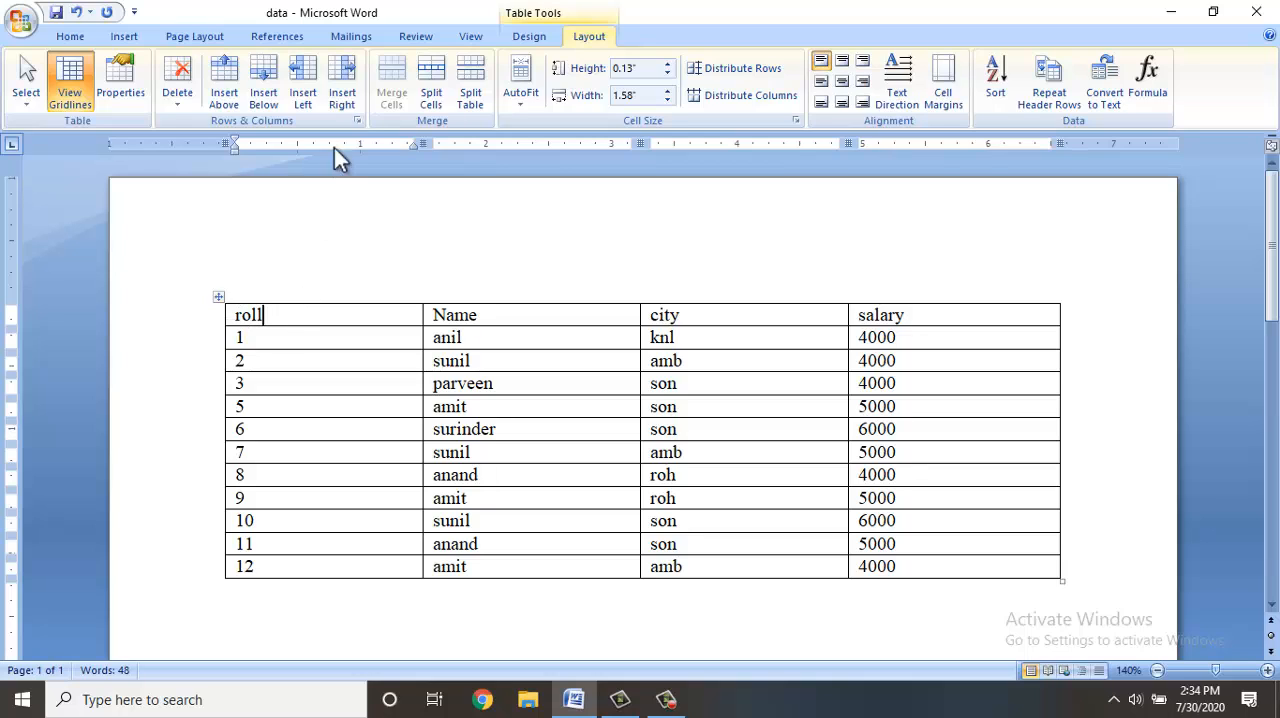
click(232, 108)
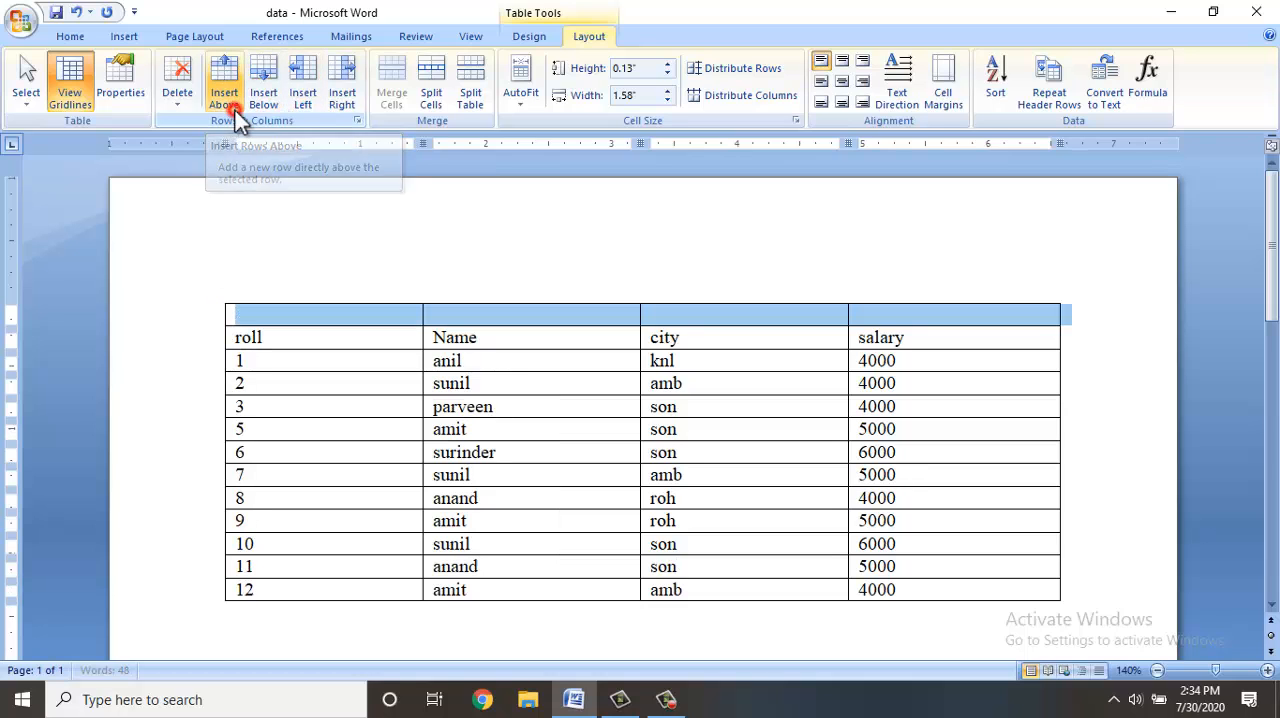
click(311, 335)
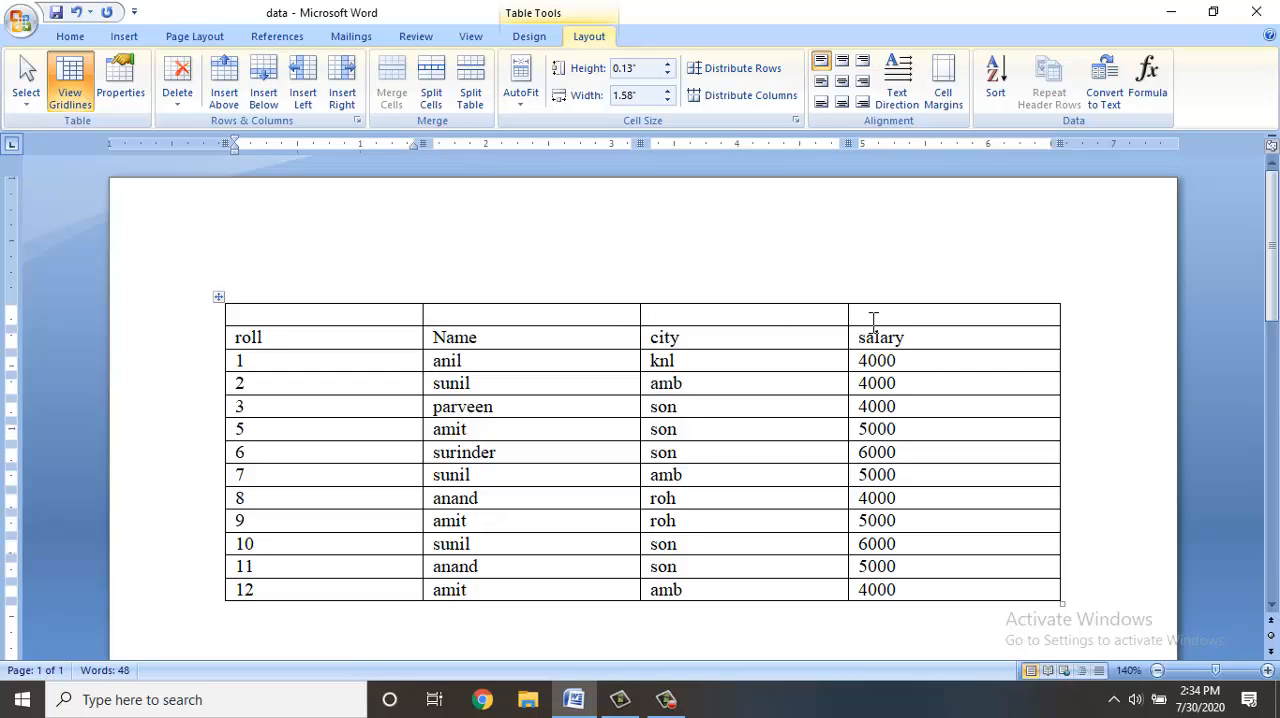
Merge the four cells of the empty row above the table's headings into a single cell.
drag(884, 313, 318, 303)
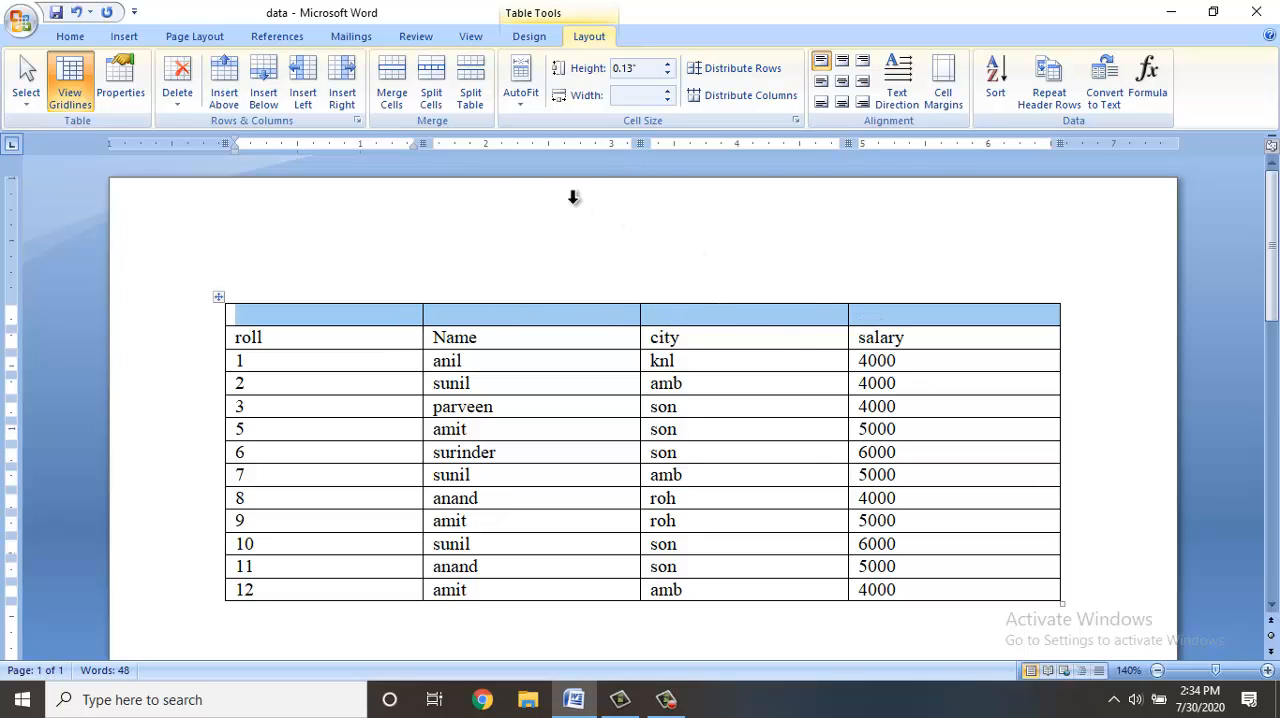
click(389, 100)
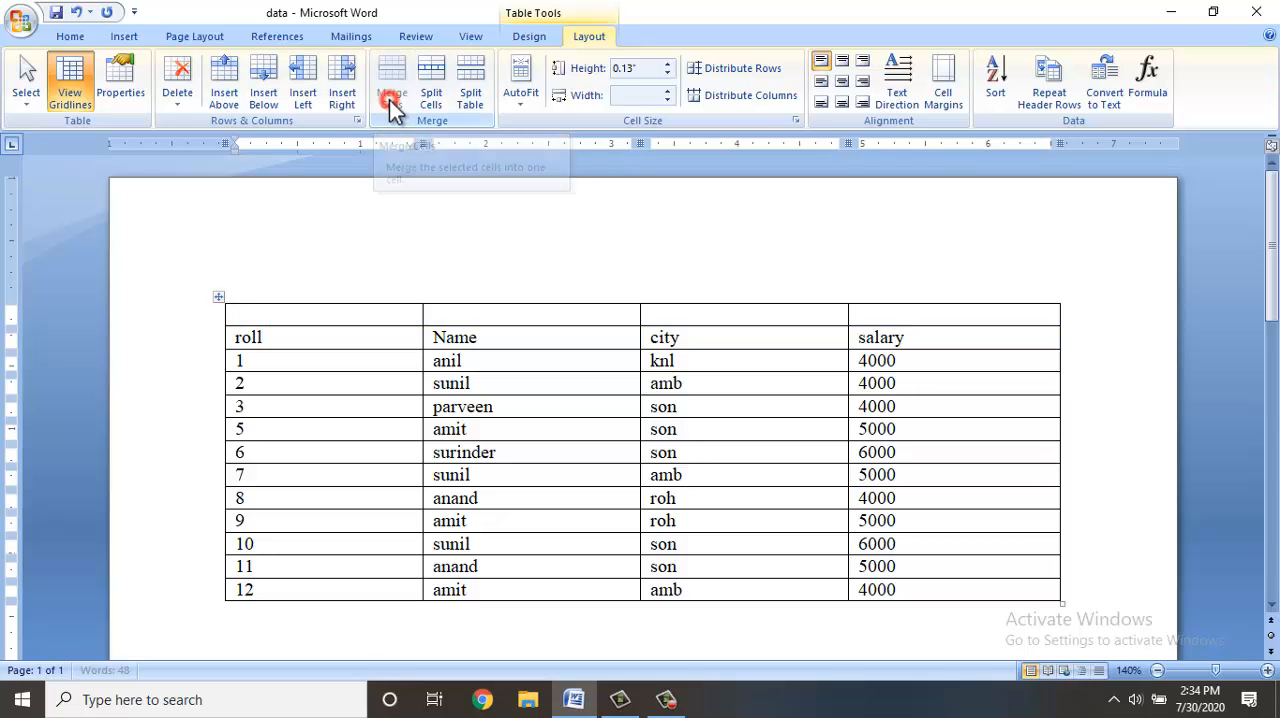
key(Left)
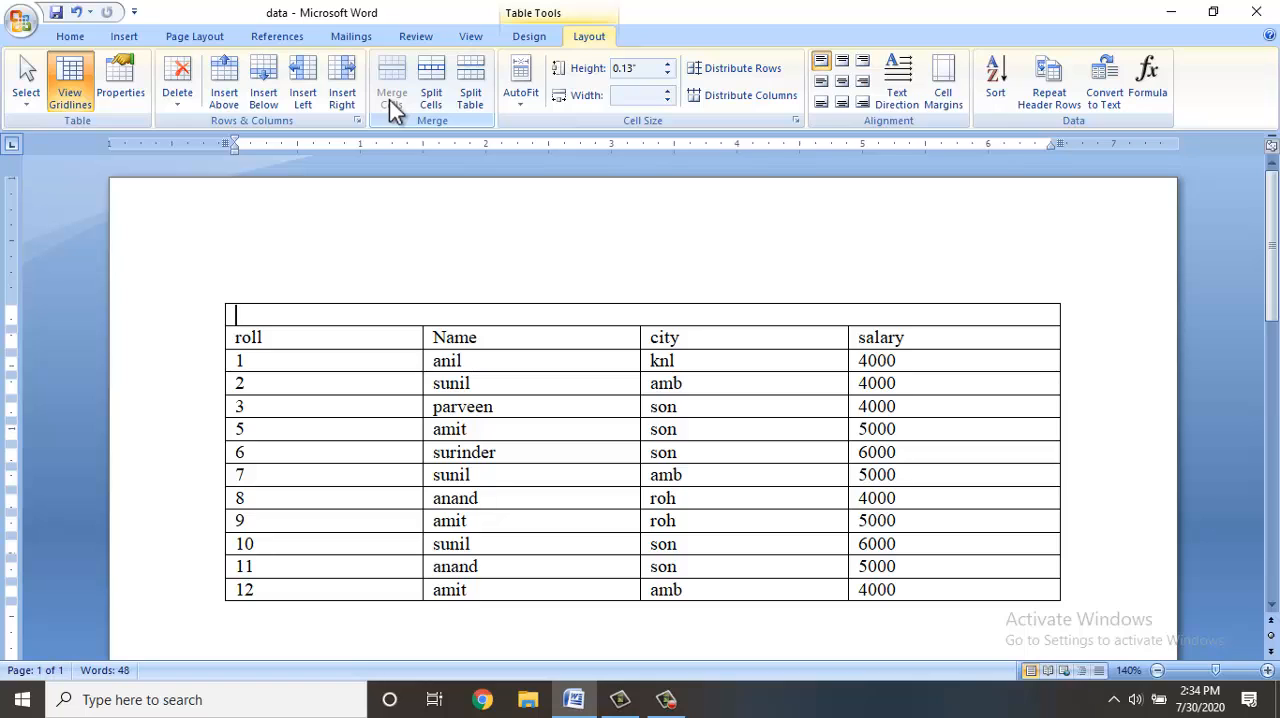
Enter the title "GOVT COLLEGE KARNAL PART 1 B COM STAFF SALARY" in the merged row above the headings and centre it.
text(GOVT COLLEGE  KARNAL  PART 1 B COM ST)
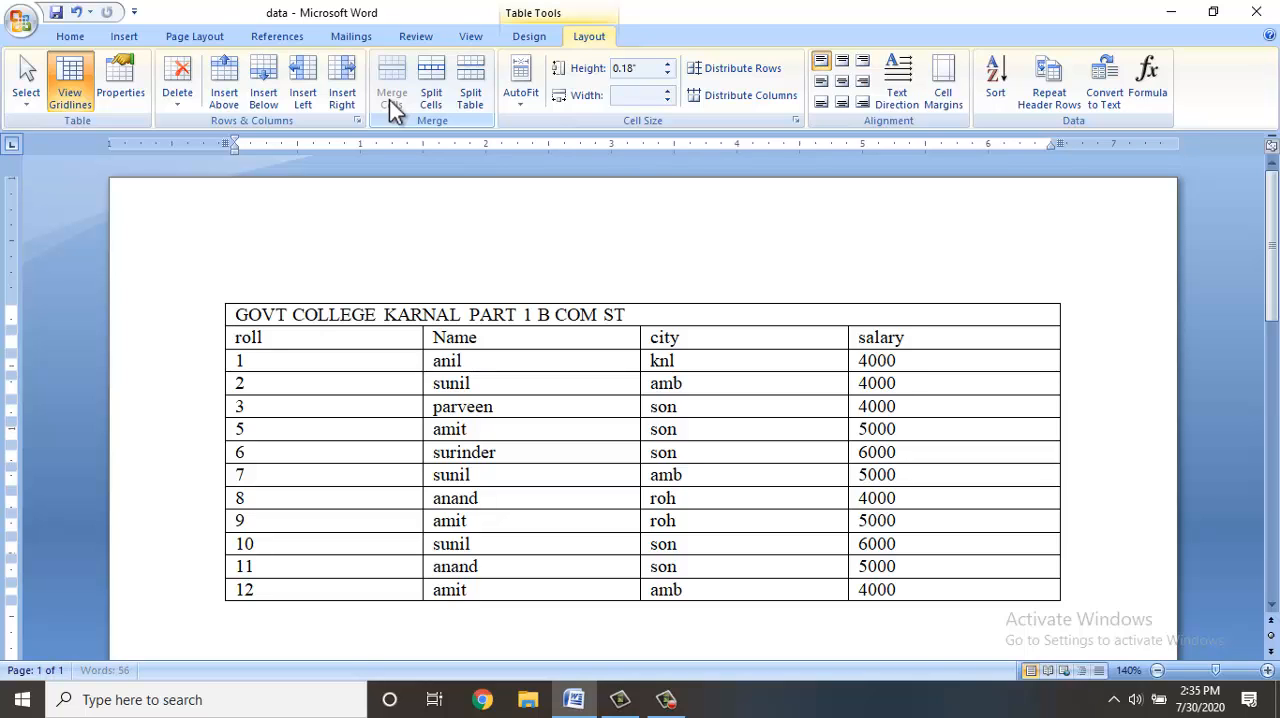
text(AFF SALARY)
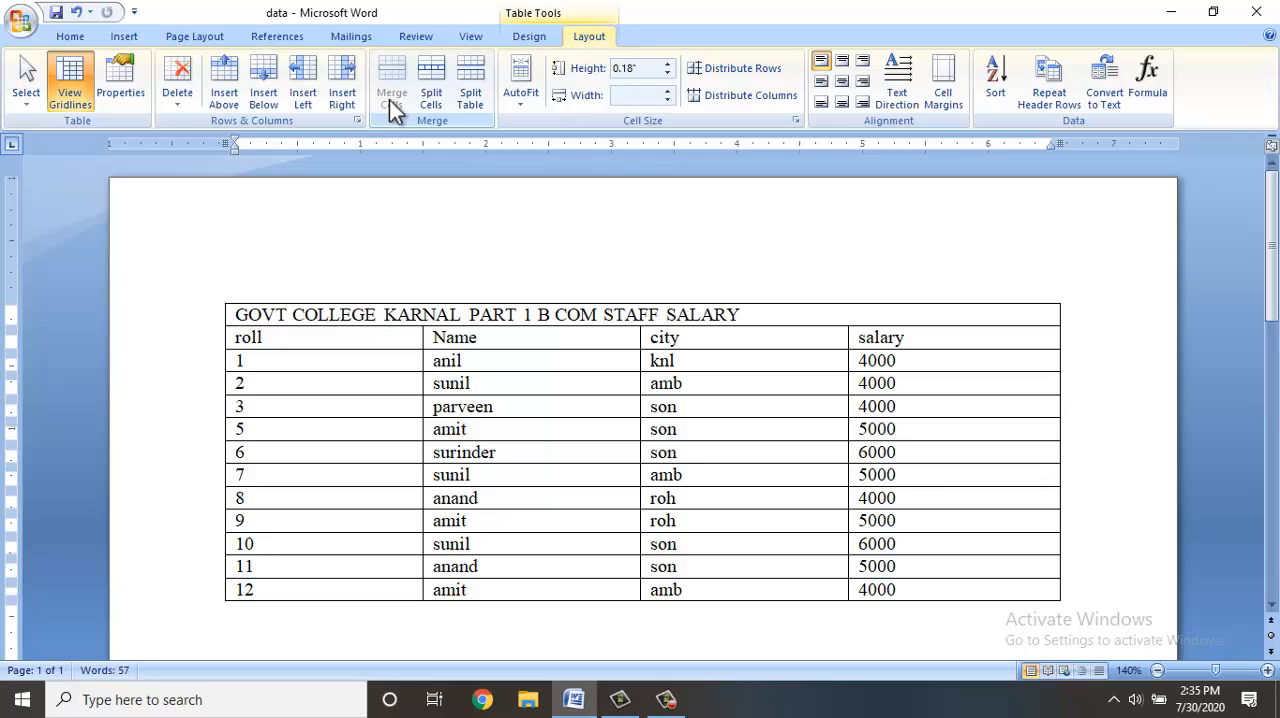
click(72, 40)
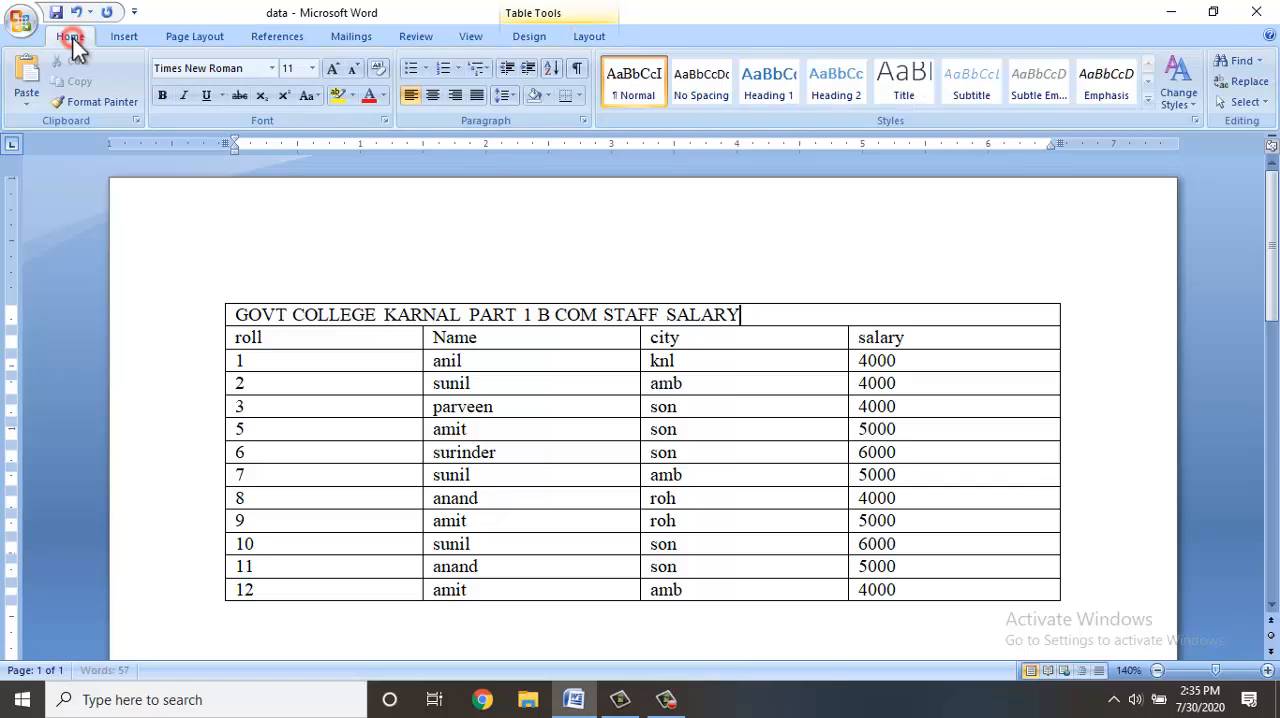
click(444, 95)
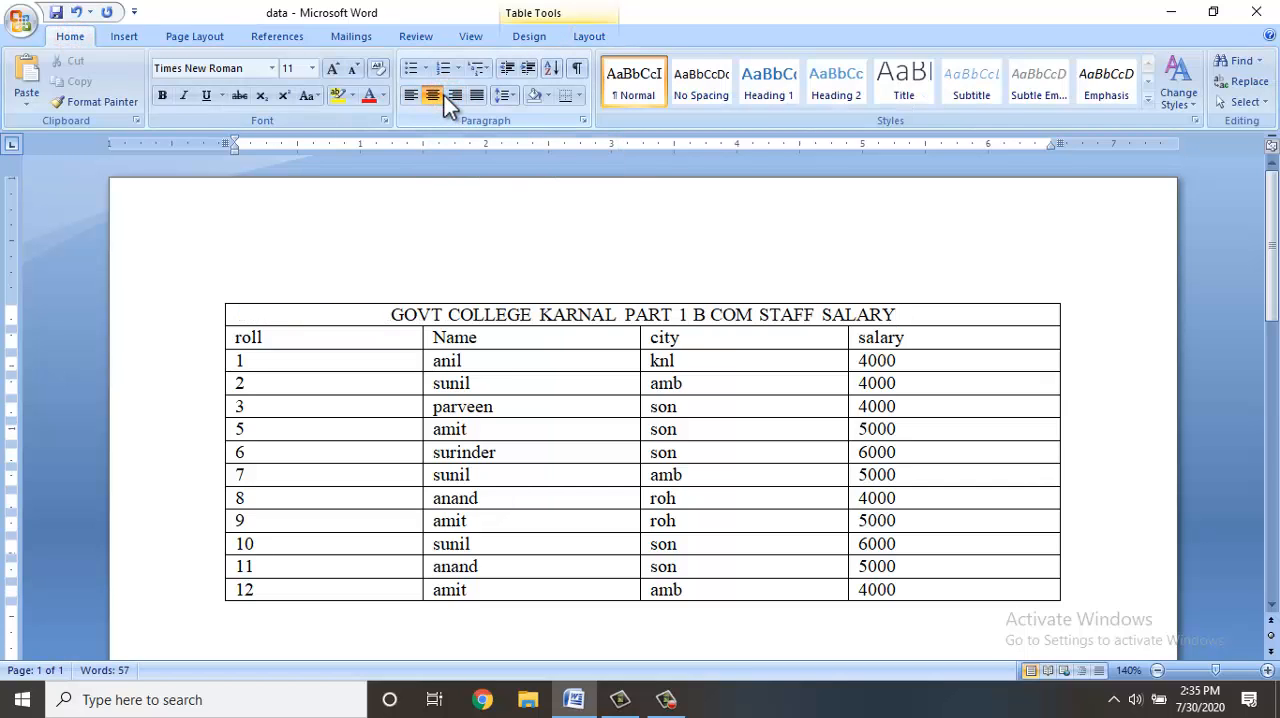
Merge all four cells of the row with roll 11 into one cell.
click(581, 40)
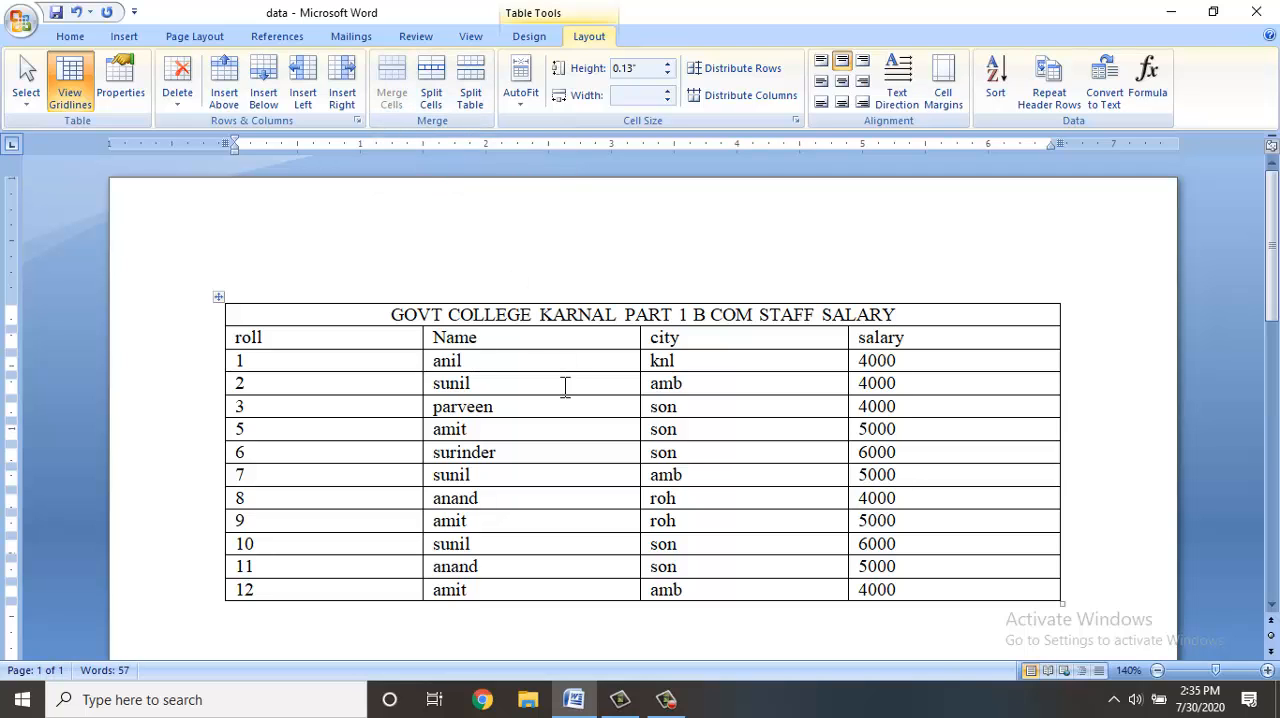
click(253, 566)
drag(253, 566, 913, 566)
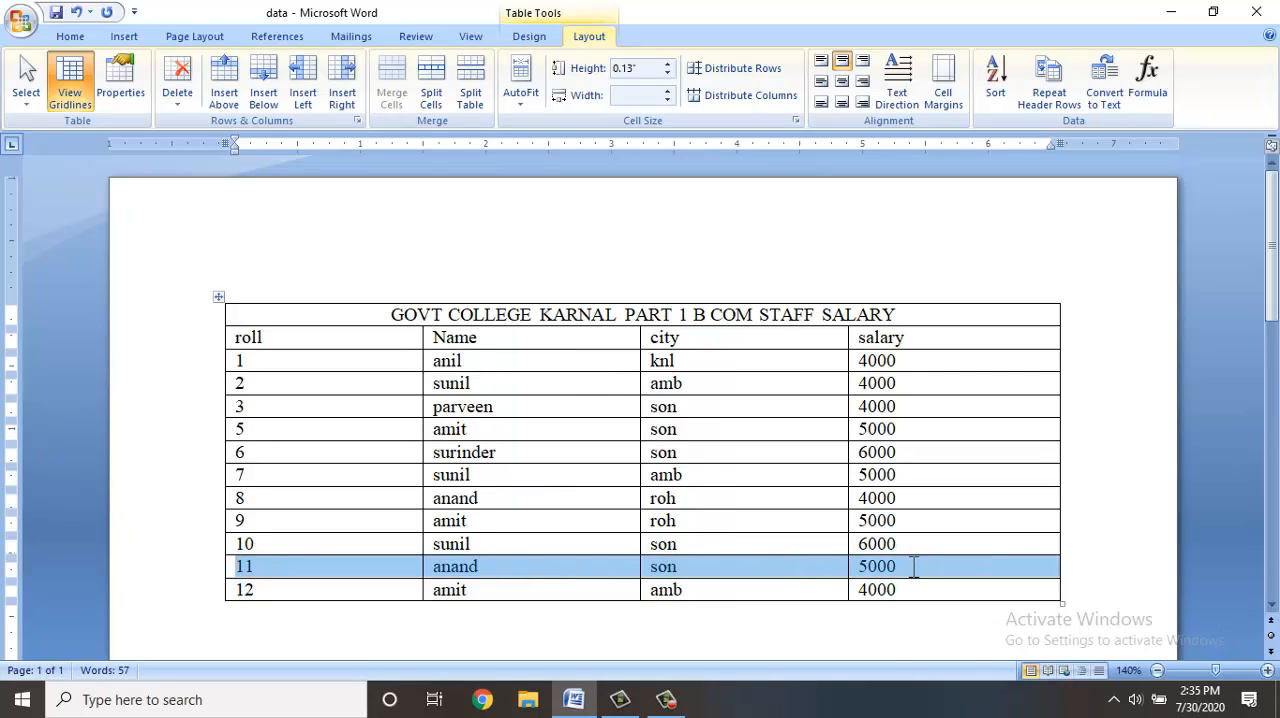
click(393, 100)
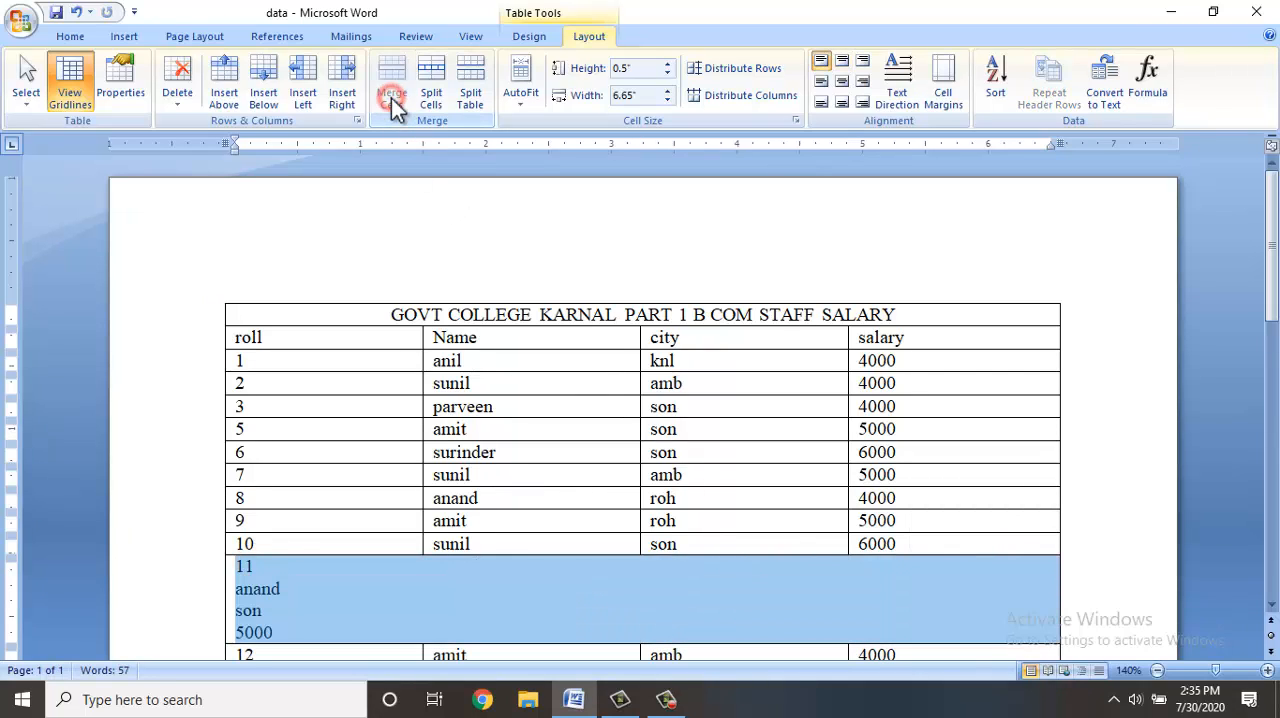
scroll(270, 479, down, 3)
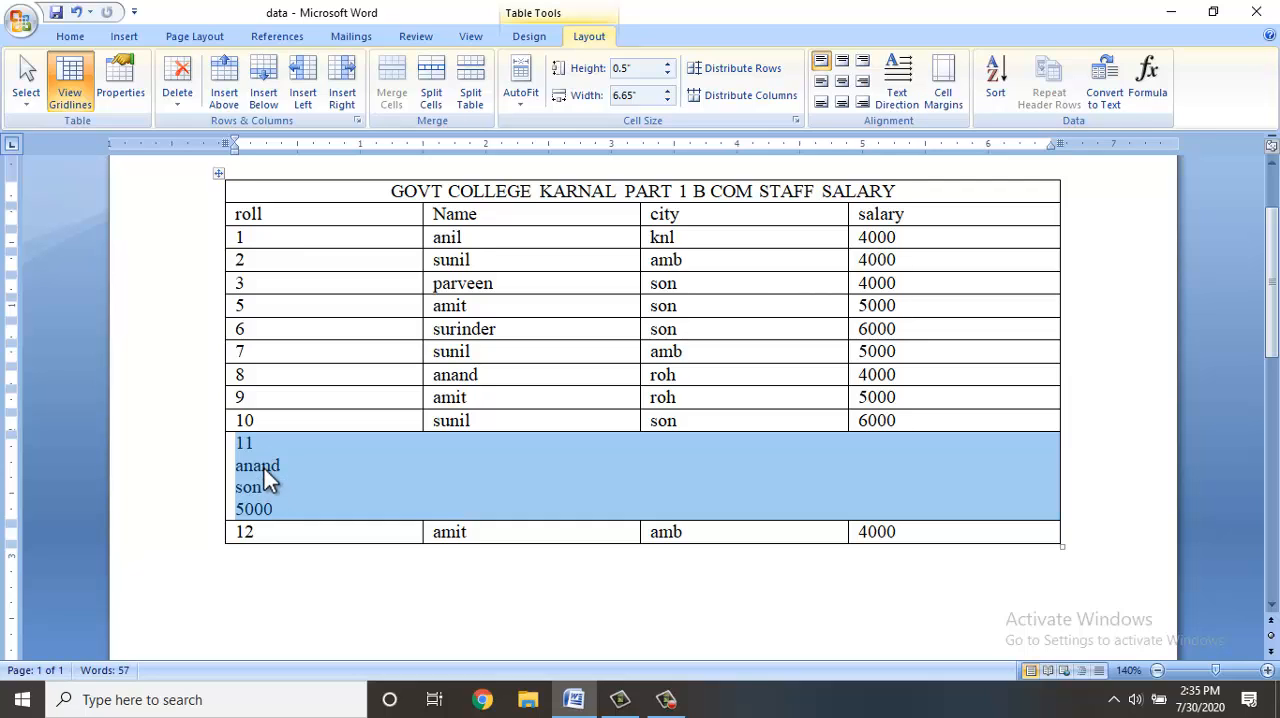
Split the merged roll 11 cell into 4 columns and 1 row.
click(422, 99)
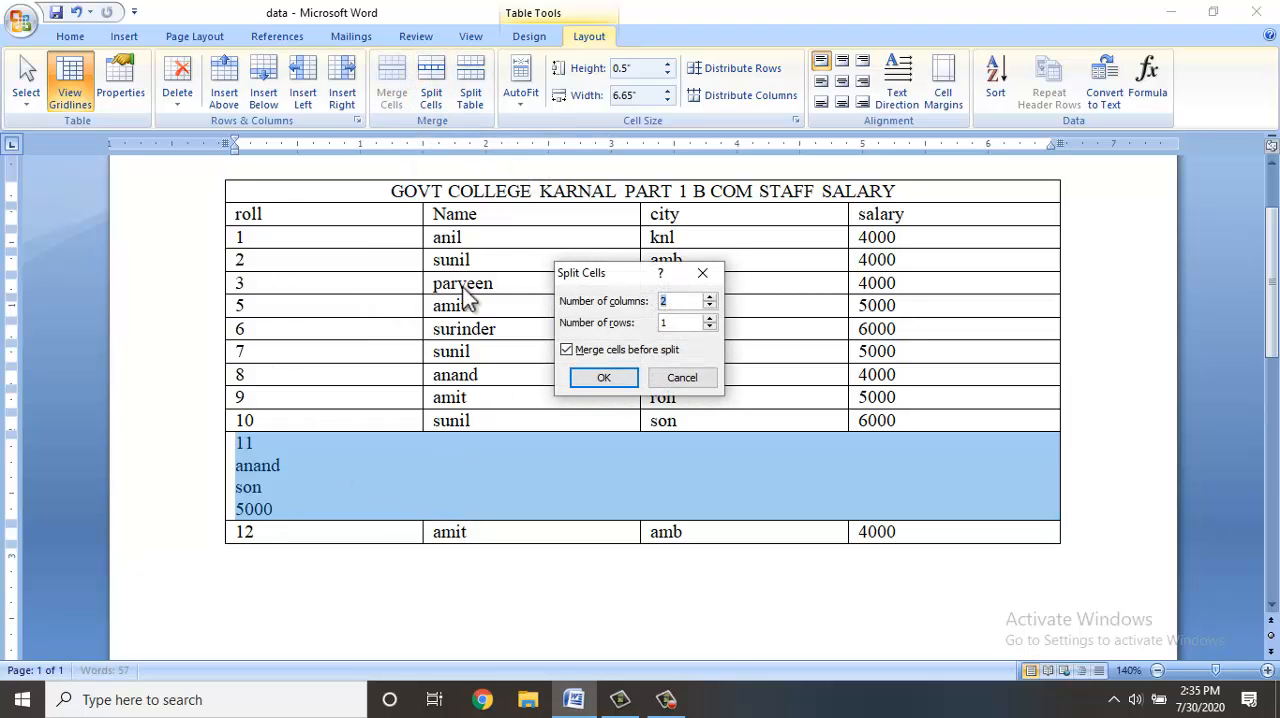
text(4)
click(610, 378)
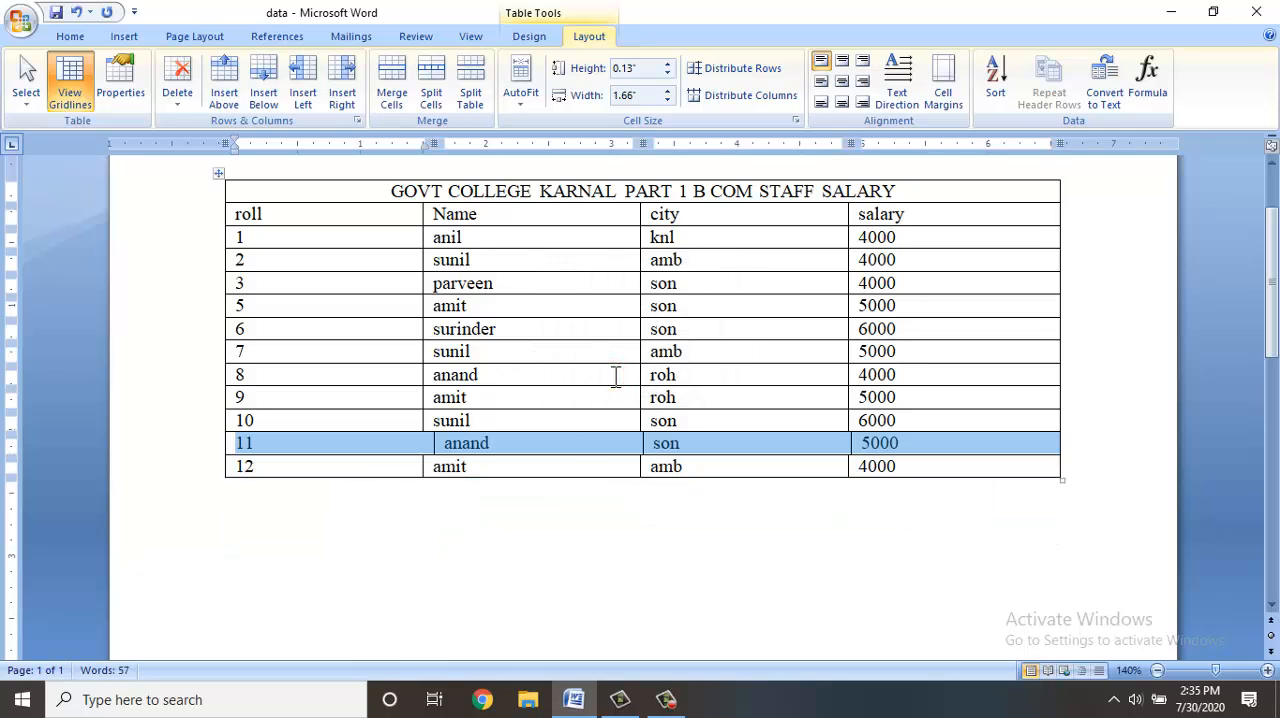
Split the table in two so that the row with roll 6 starts the second table.
click(532, 446)
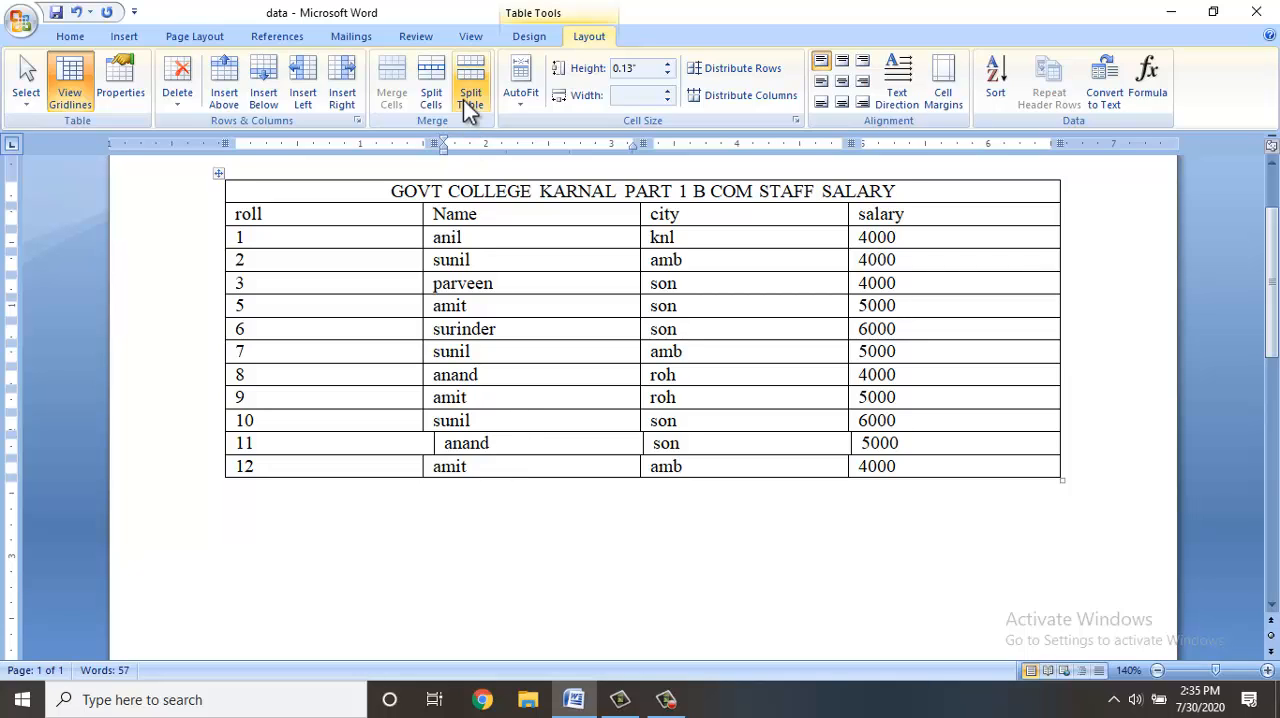
click(923, 328)
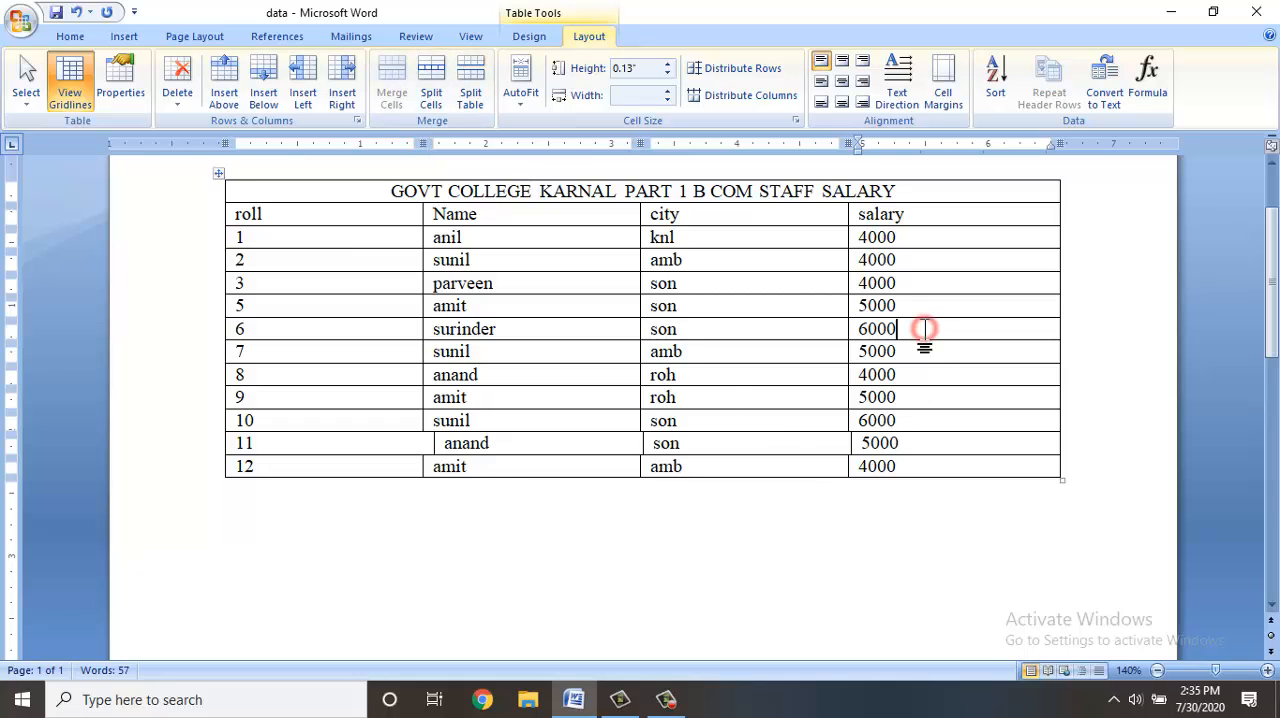
click(470, 100)
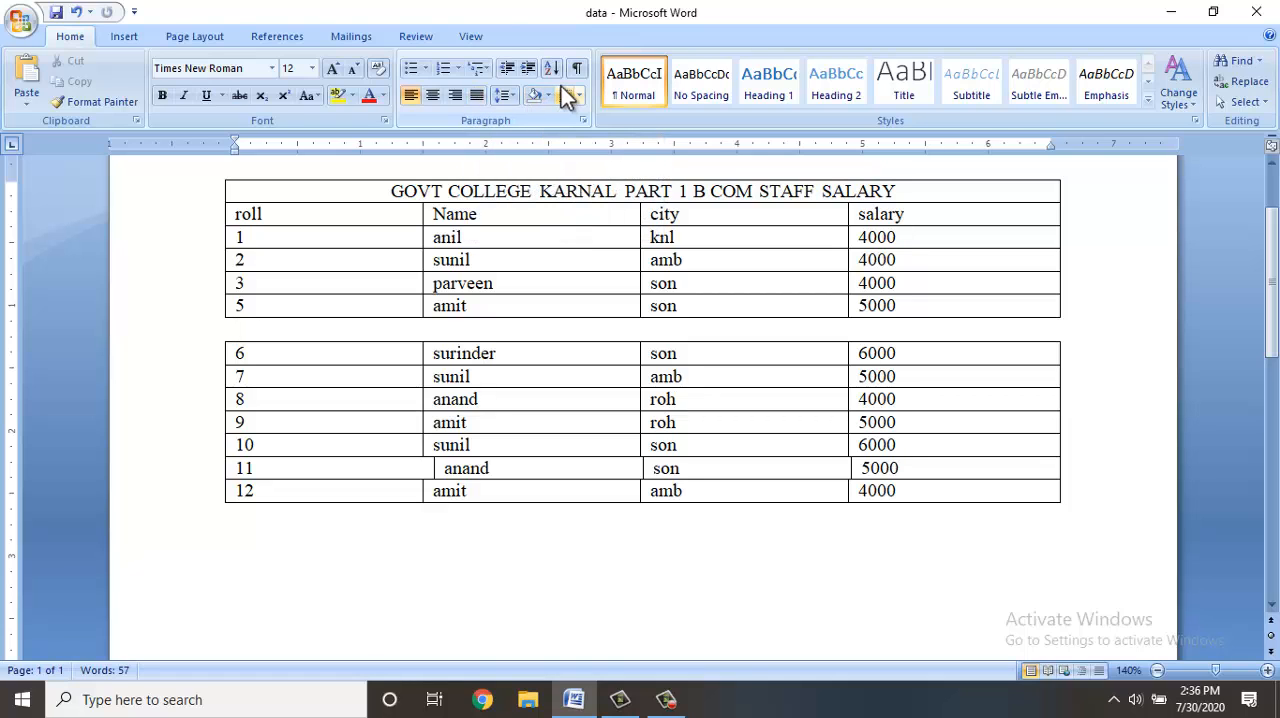
Rejoin the two tables by deleting the blank line above the roll 6 row.
click(486, 257)
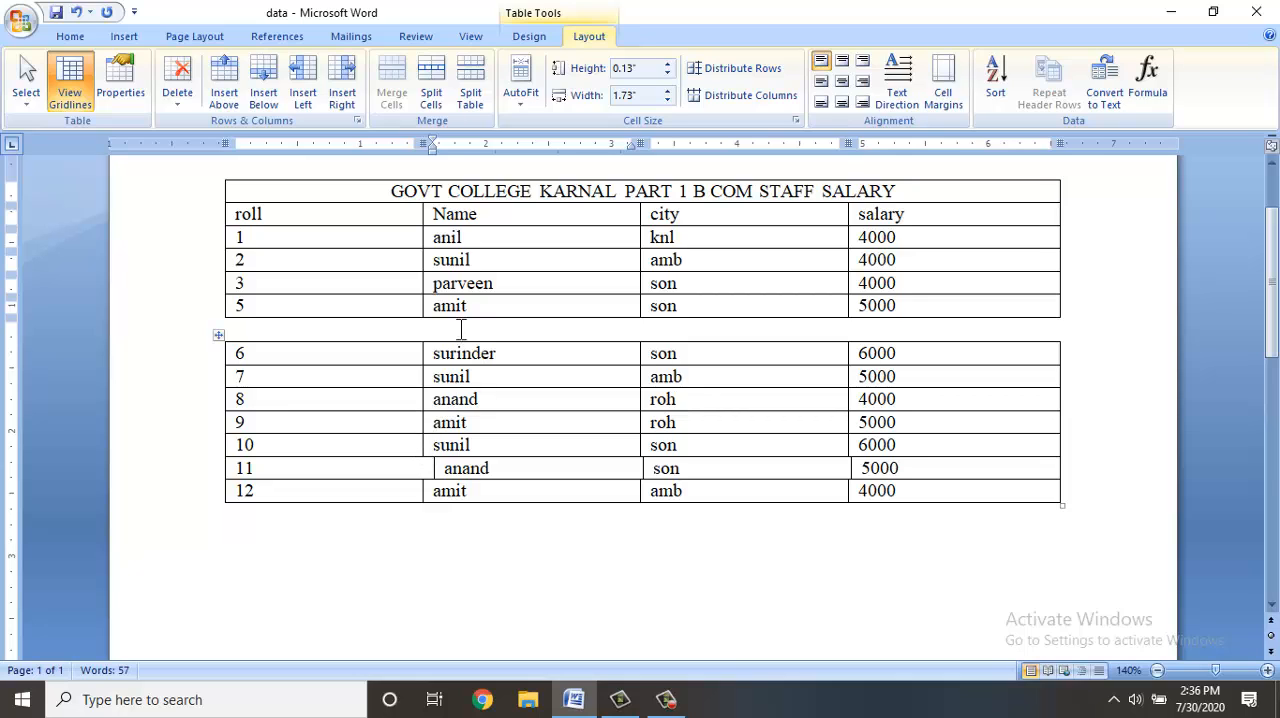
click(228, 329)
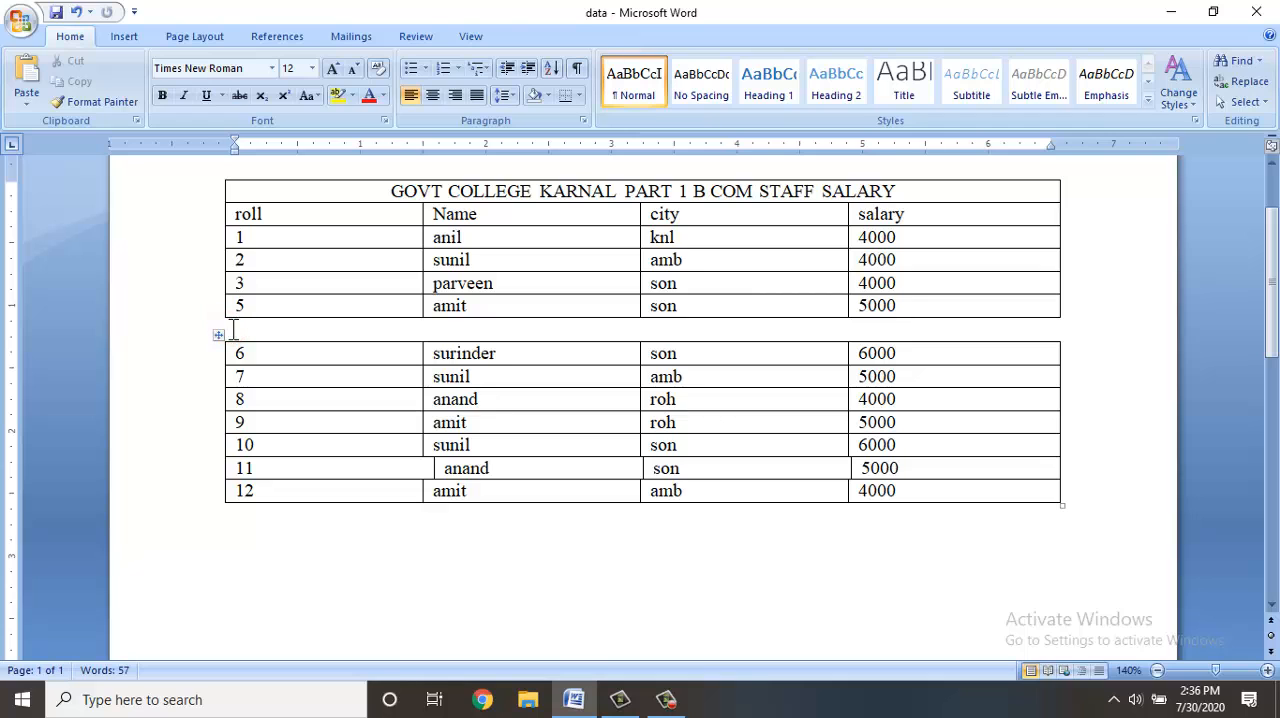
key(Delete)
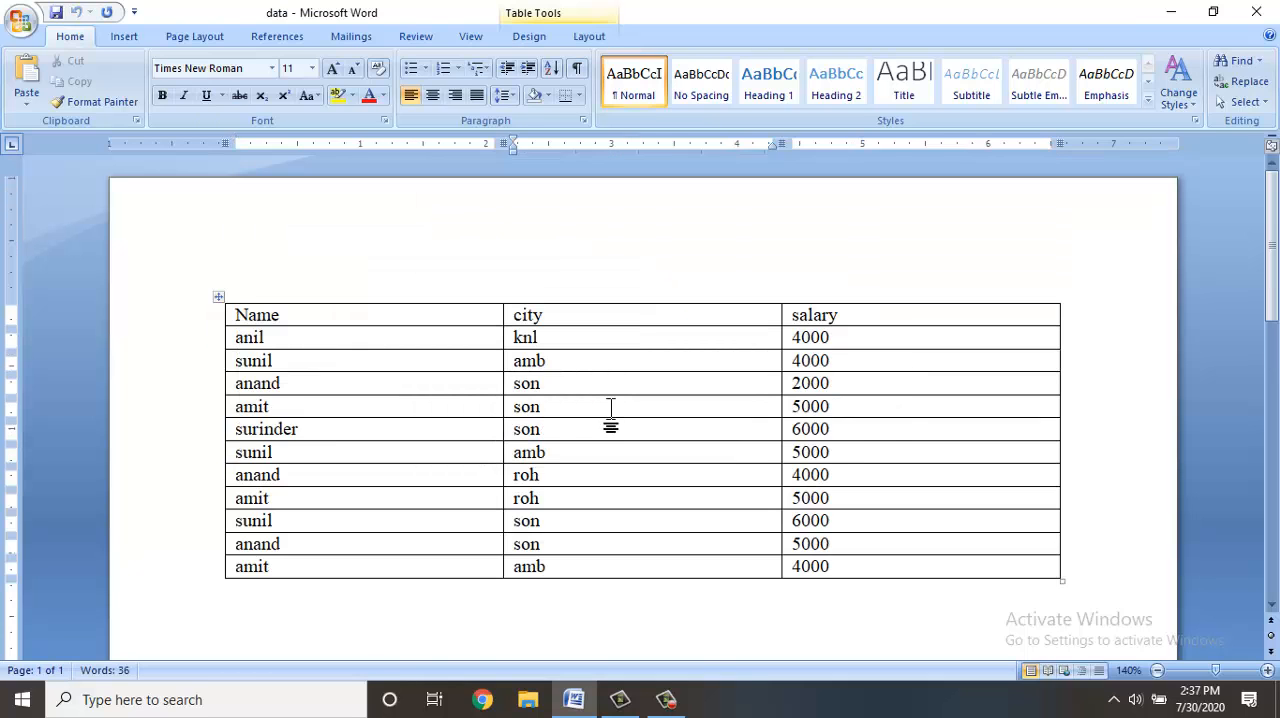
Undo the table edits back to the original three-column table with Name, city and salary.
key(ctrl+shift+Return)
key(ctrl+z)
Split the table above its fifth row and rejoin both parts by deleting the blank line between them.
key(ctrl+shift+Return)
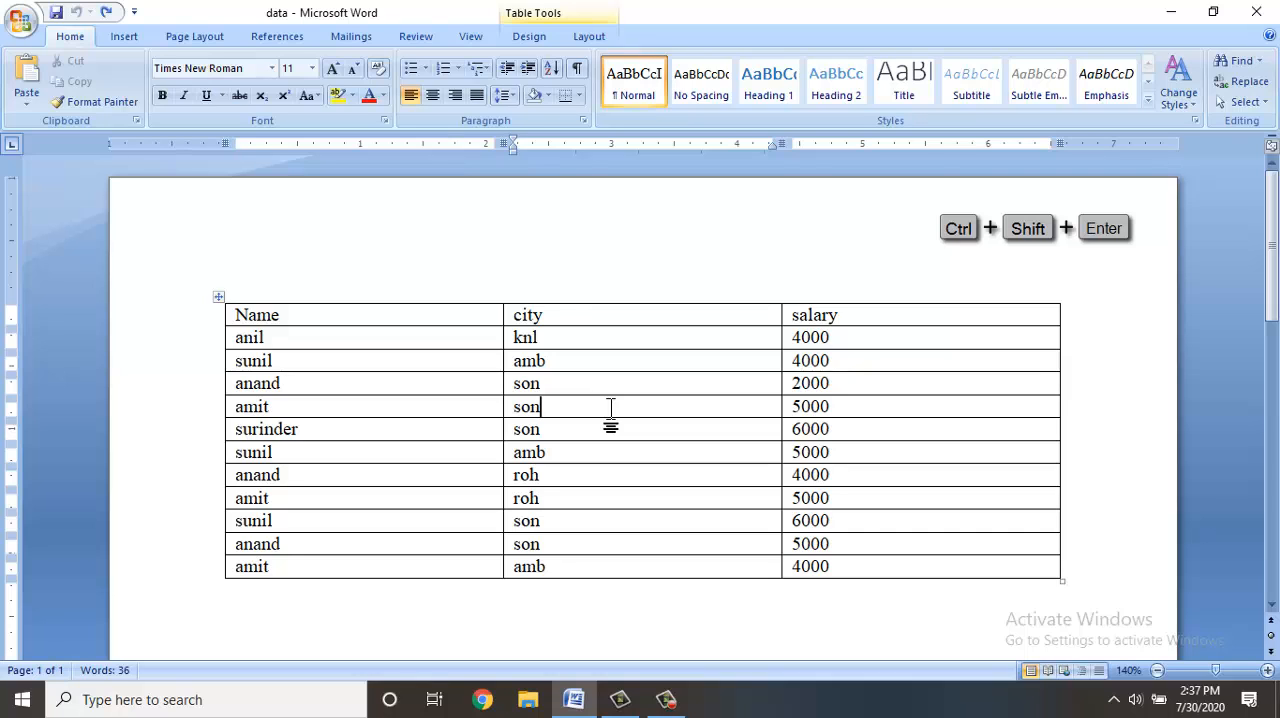
key(ctrl+shift+Return)
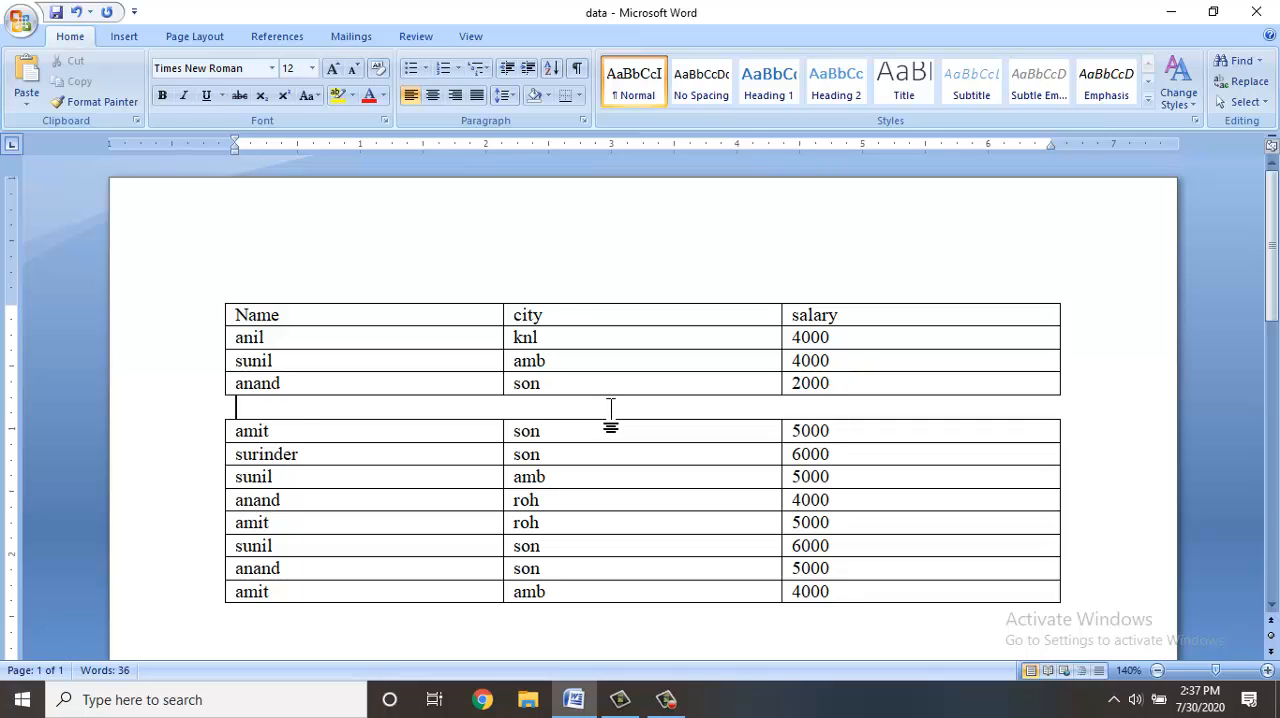
key(Delete)
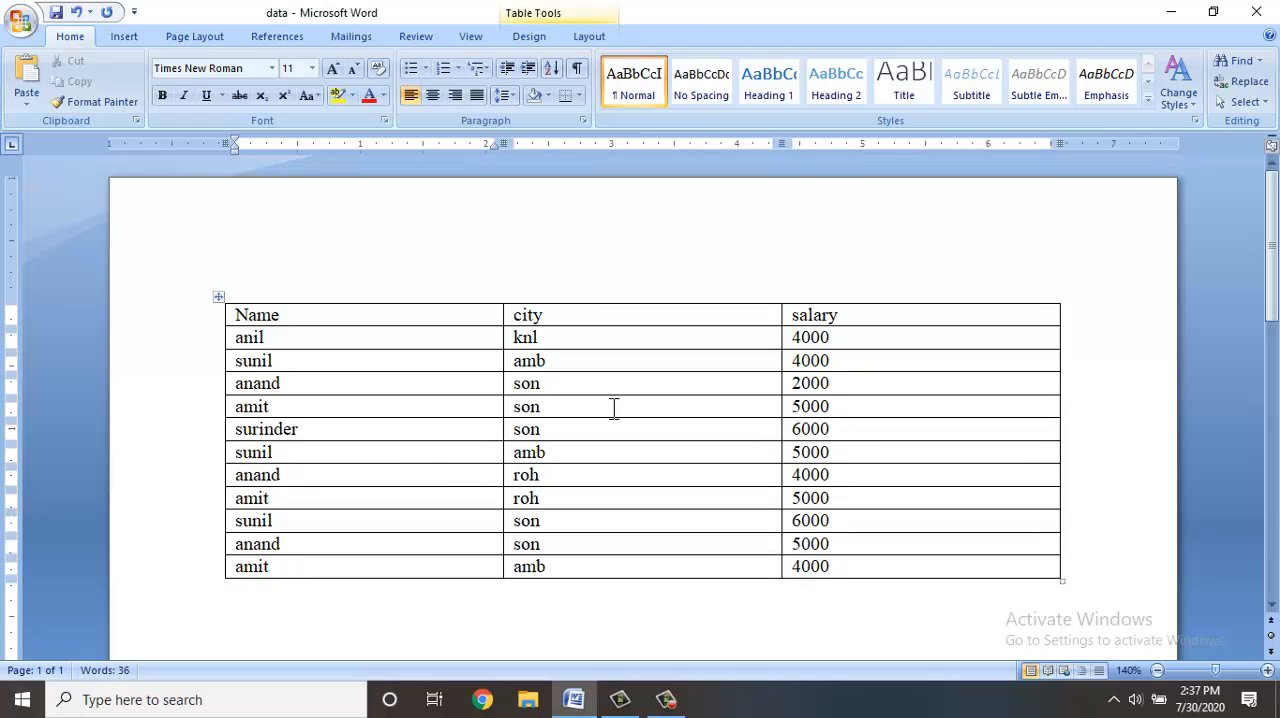
AutoFit the table's columns to their contents and stretch the table with AutoFit Window.
click(583, 38)
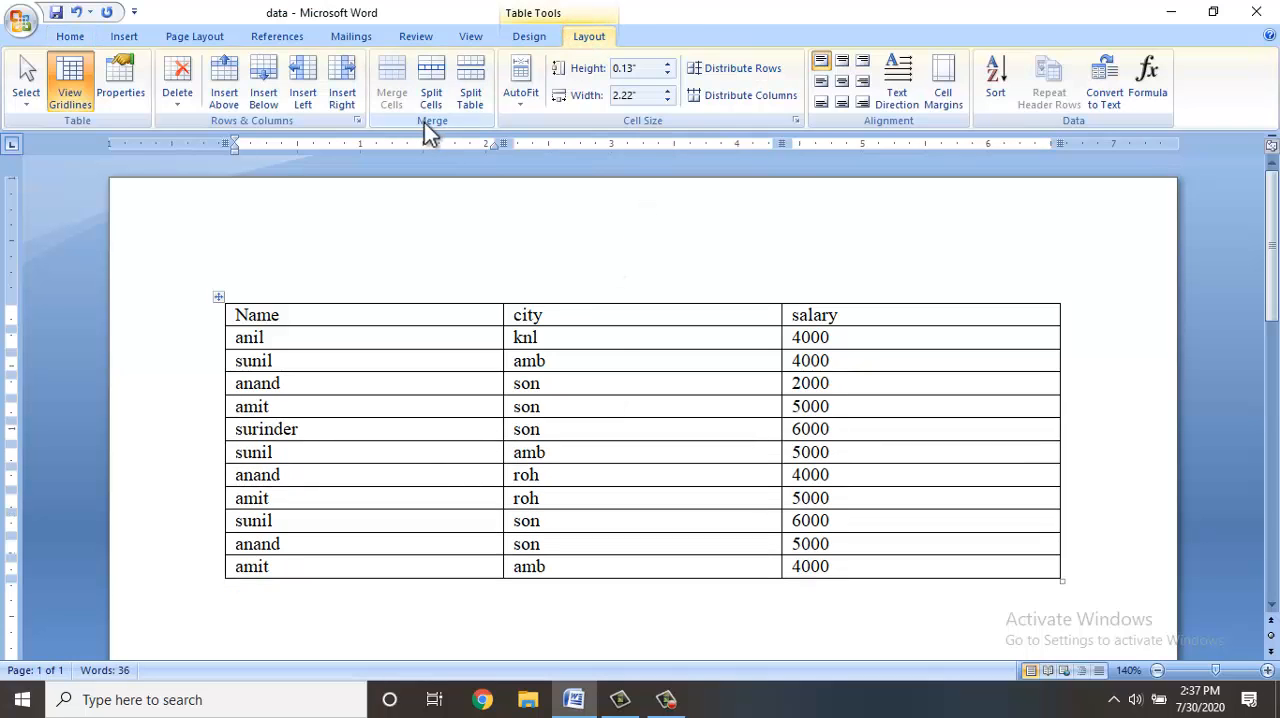
click(520, 101)
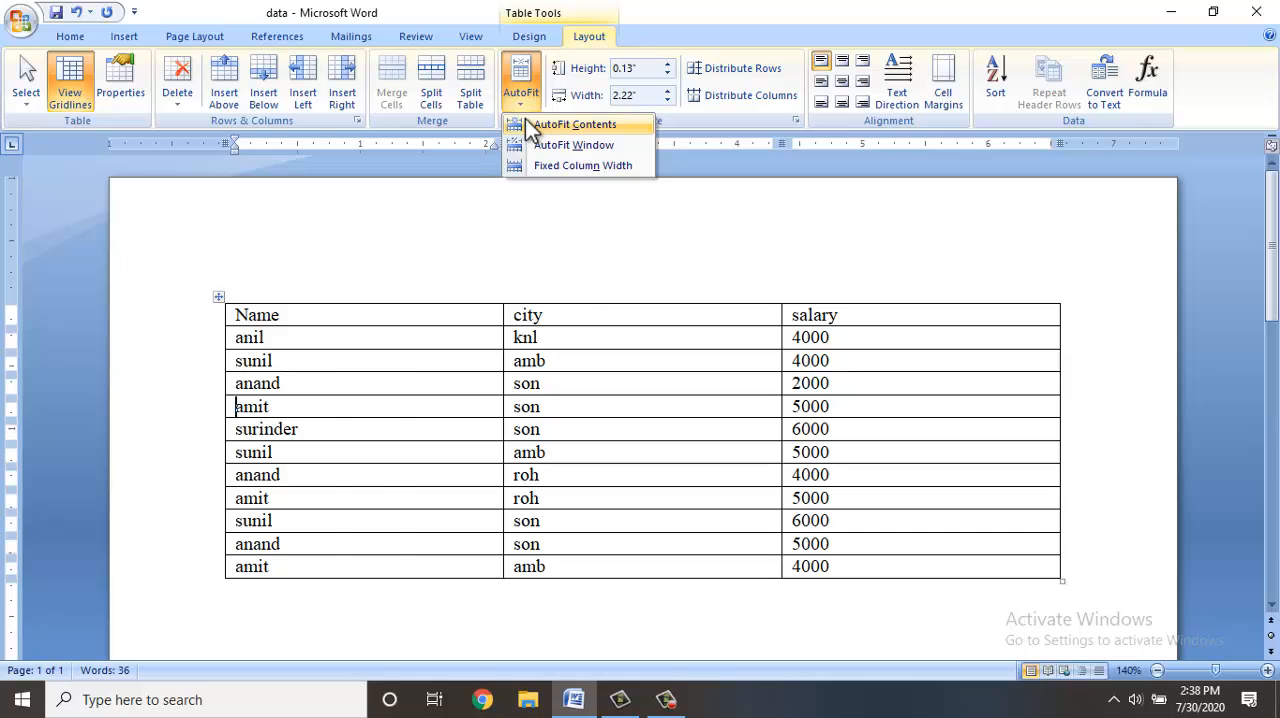
click(575, 124)
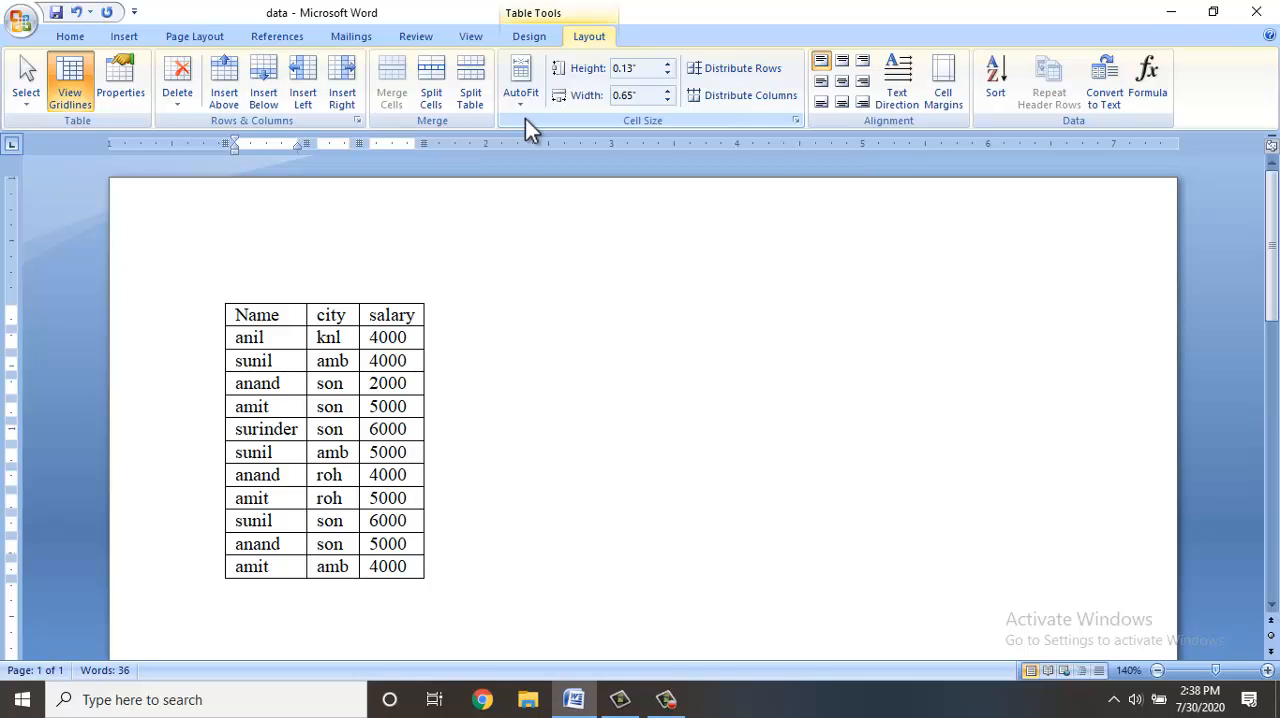
click(532, 109)
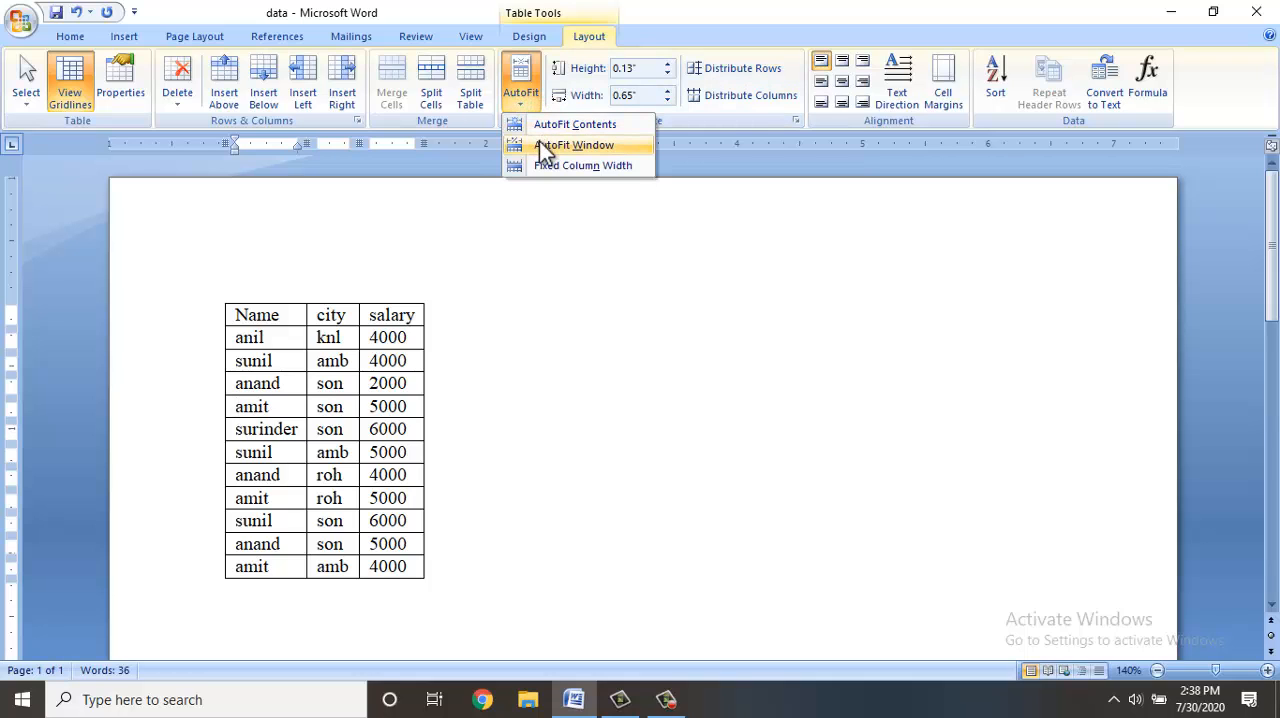
click(540, 145)
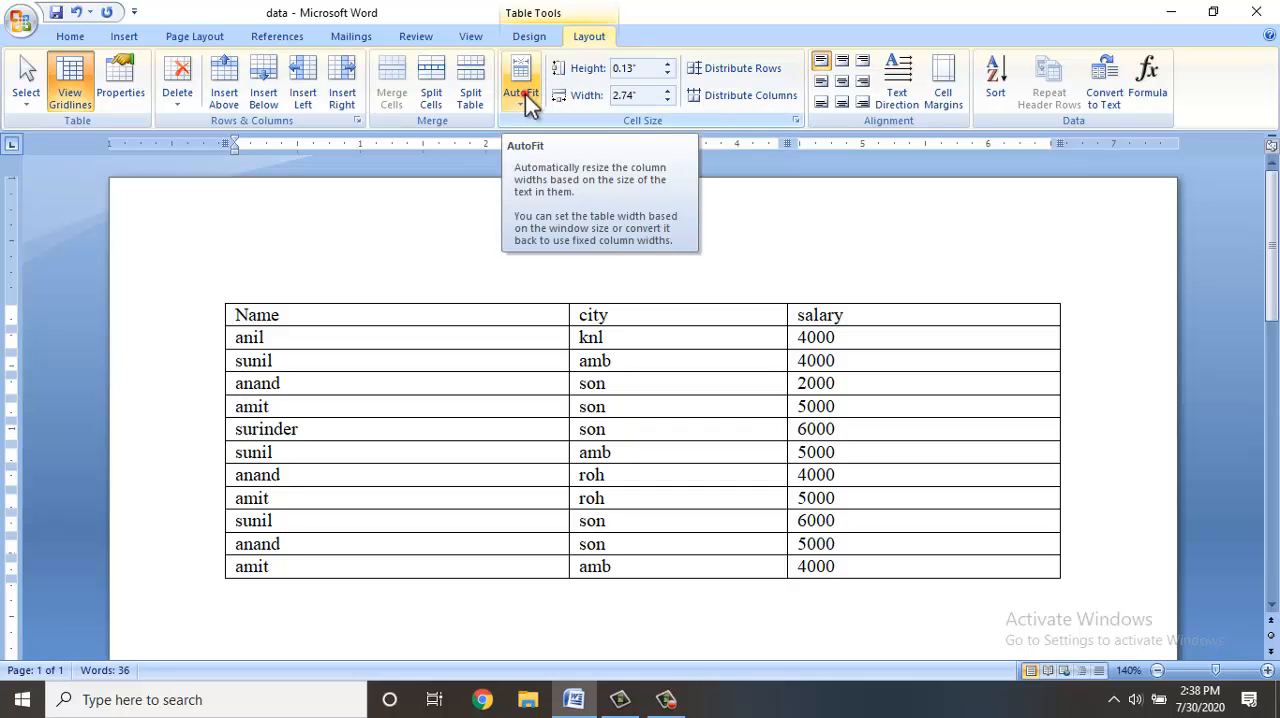
Set the table to fixed column width and shrink the whole table until the Name column is about 2.31" wide.
click(525, 94)
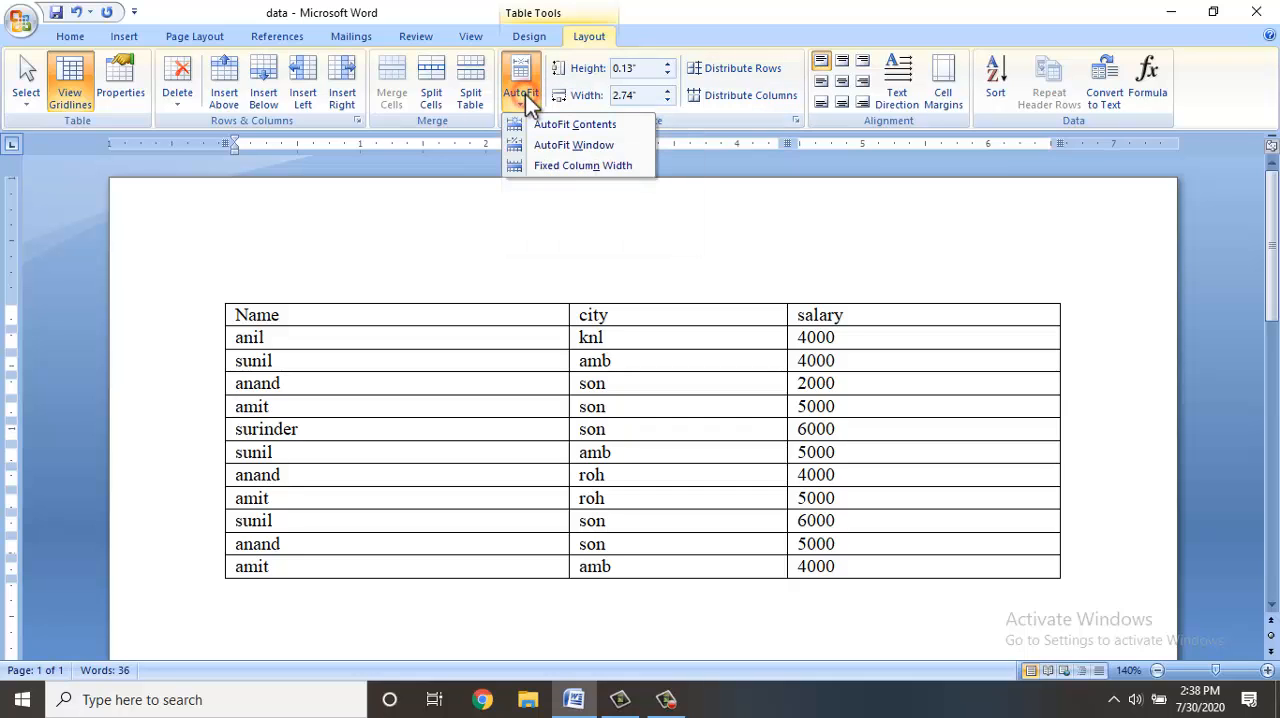
click(541, 163)
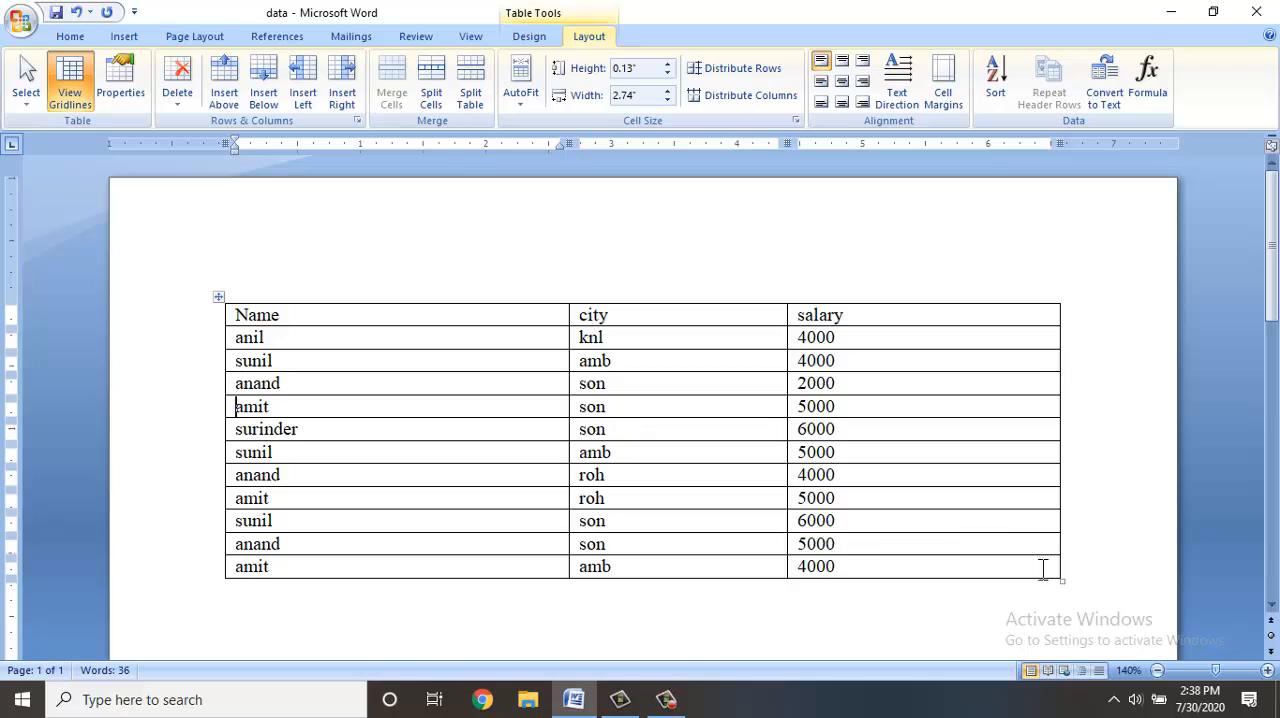
drag(1062, 580, 930, 602)
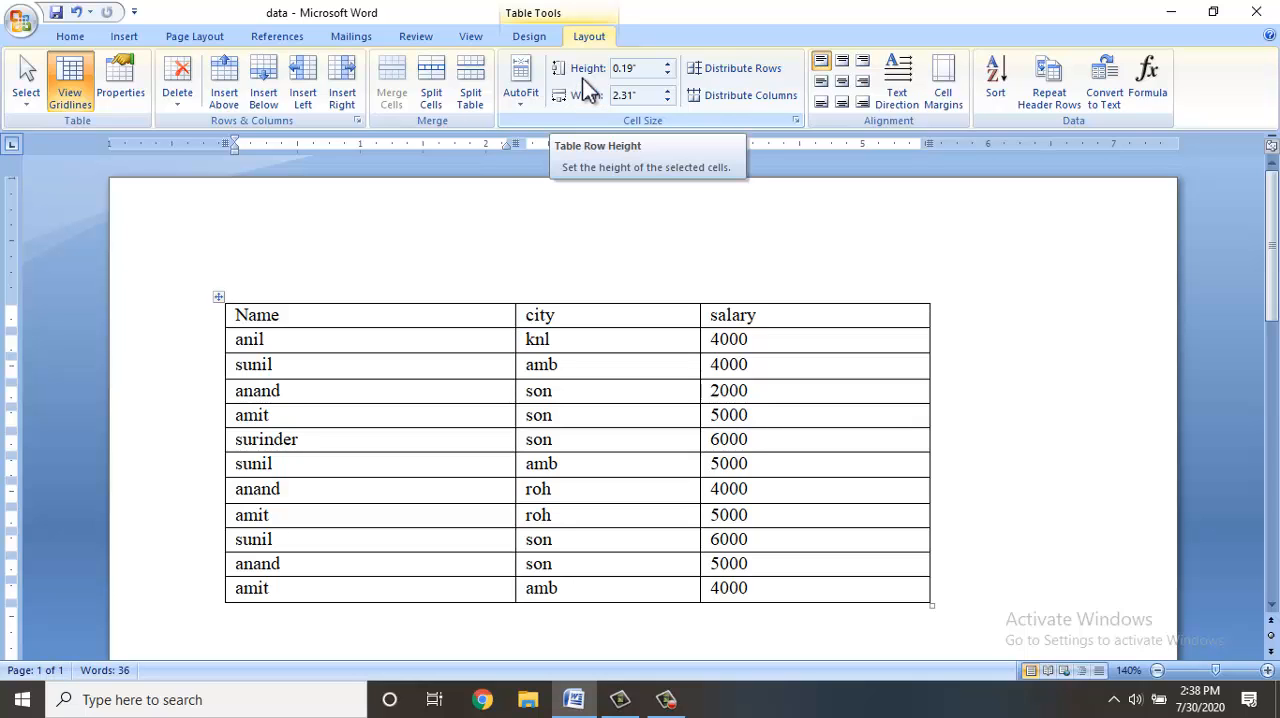
Widen the Name column to 2.7" and narrow it to 2.1".
click(363, 366)
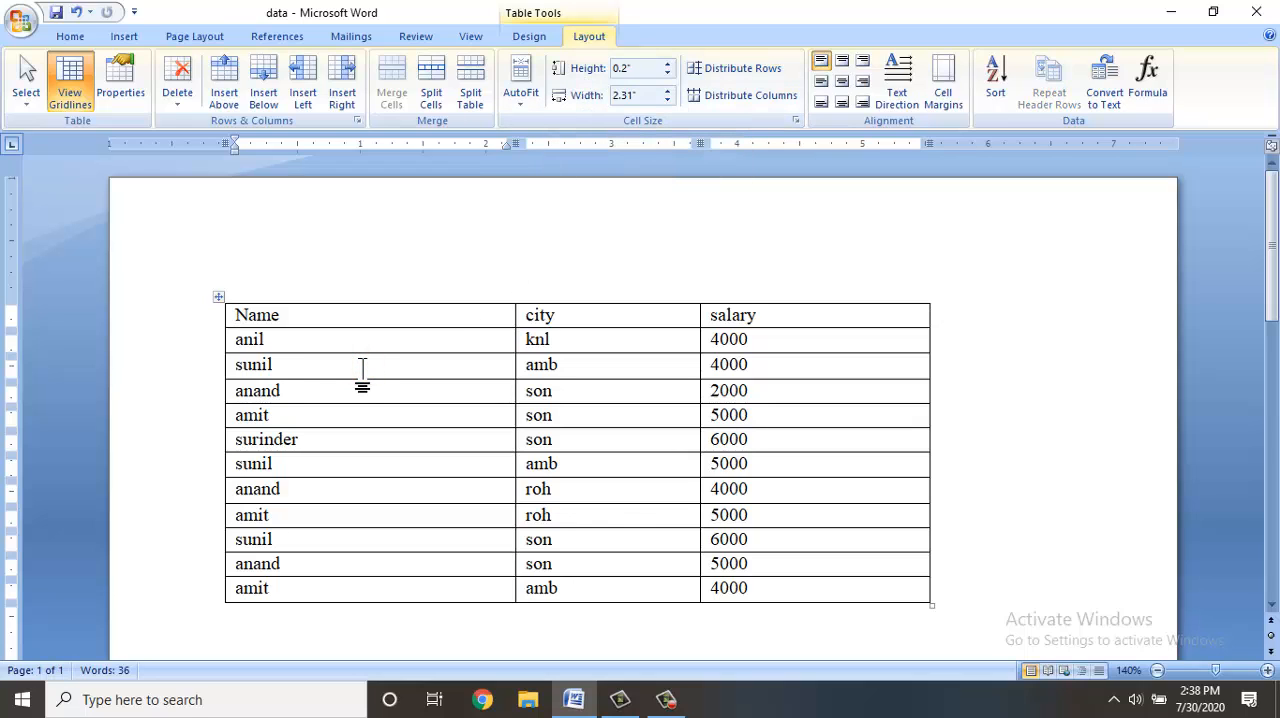
click(667, 90)
click(667, 90)
click(667, 90)
click(667, 90)
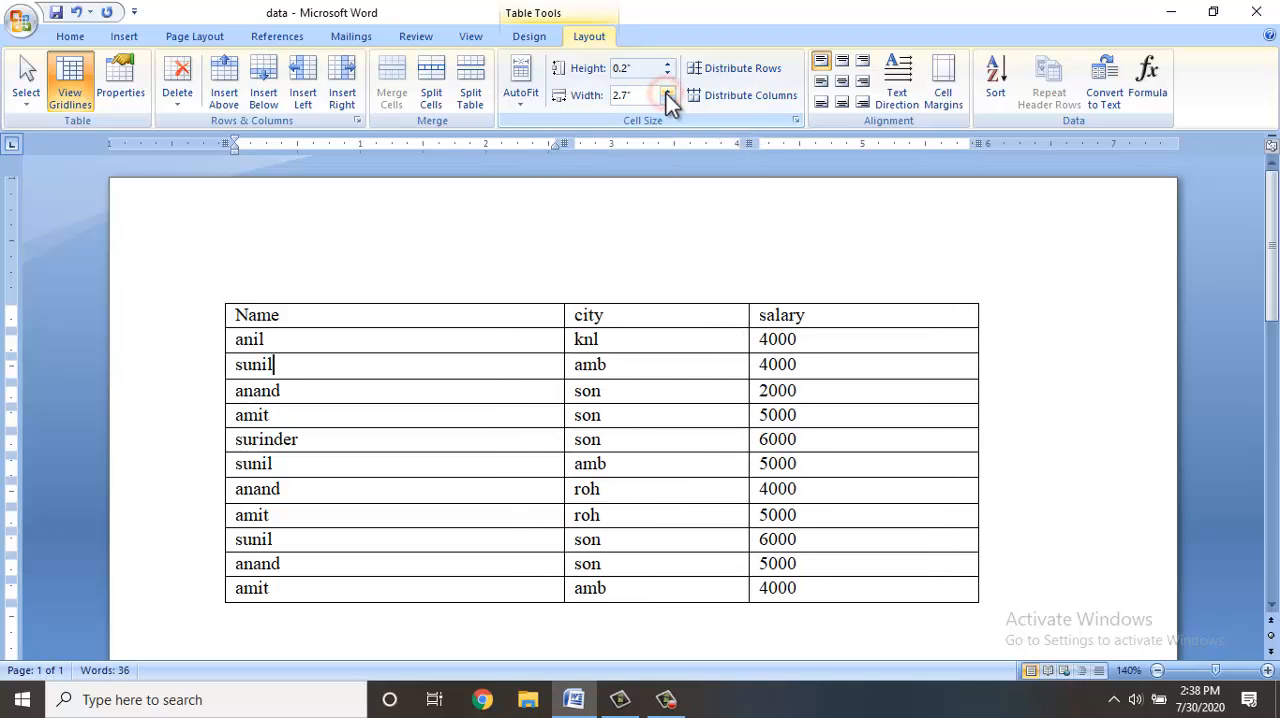
click(667, 100)
click(667, 100)
click(667, 100)
Narrow the Name column to 1.8" and increase the height of the table's third row to 0.8".
click(667, 100)
click(667, 100)
click(667, 100)
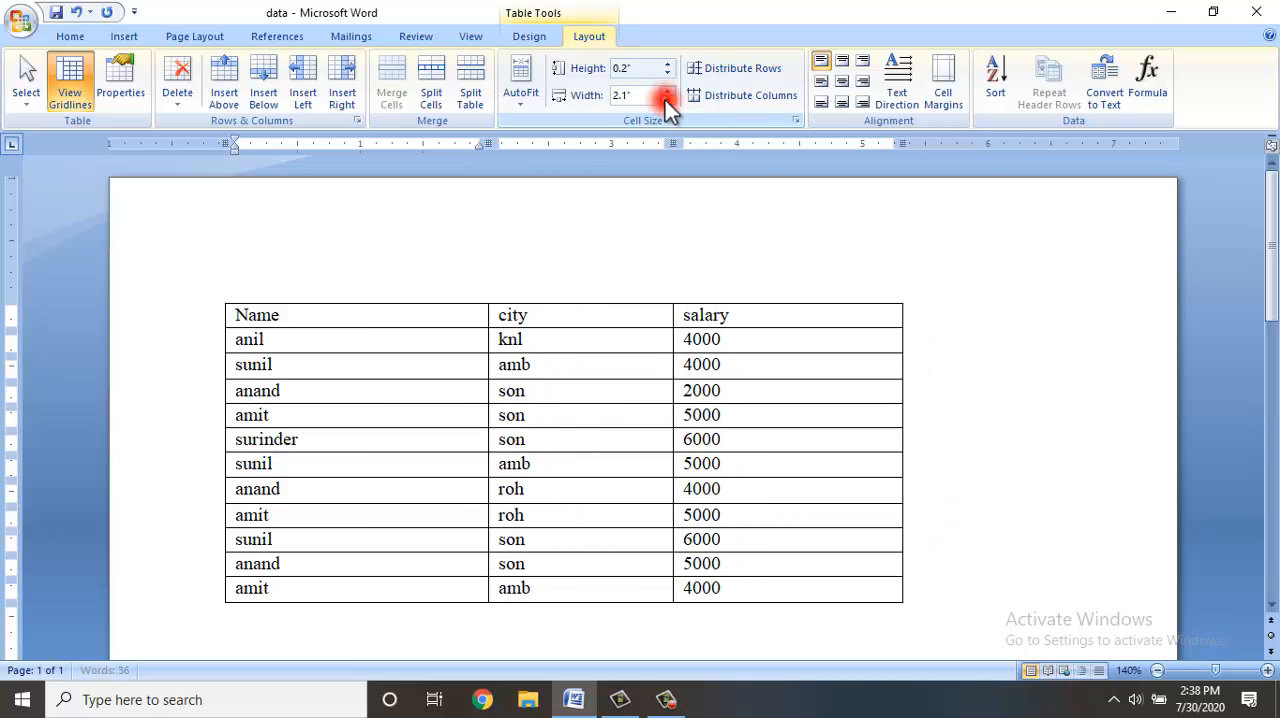
click(667, 100)
click(667, 100)
click(667, 100)
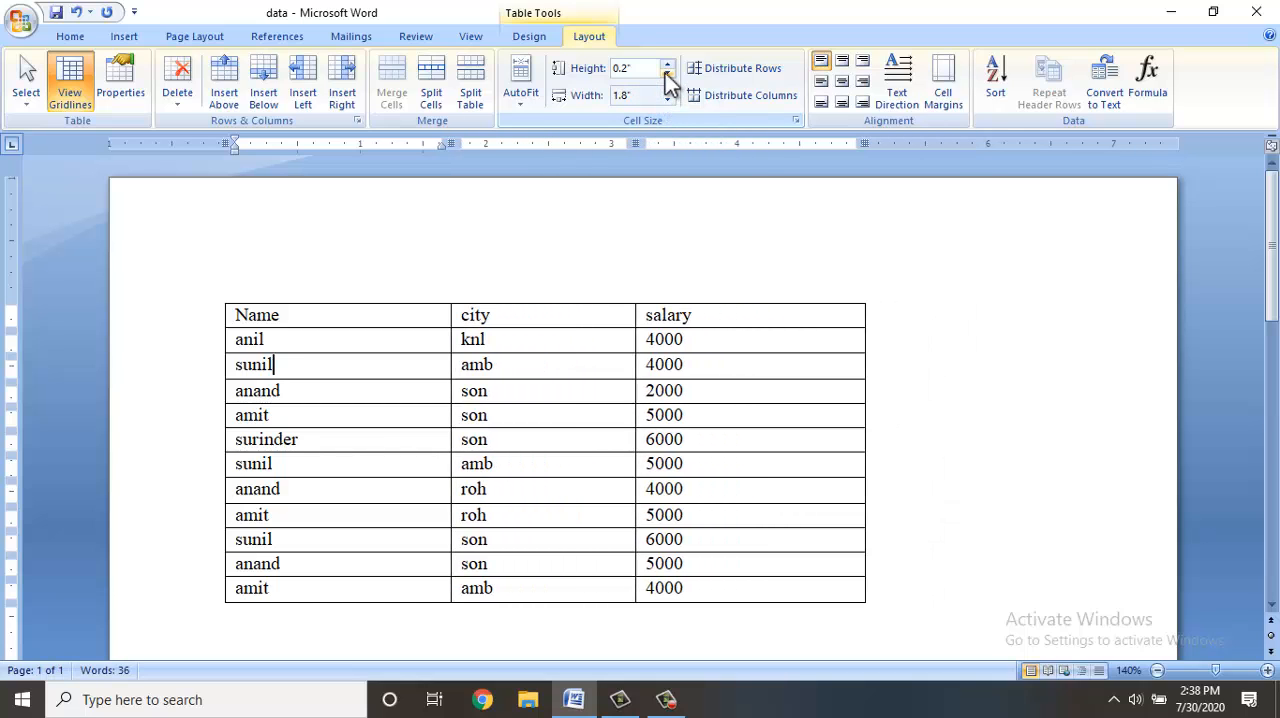
click(667, 67)
click(667, 67)
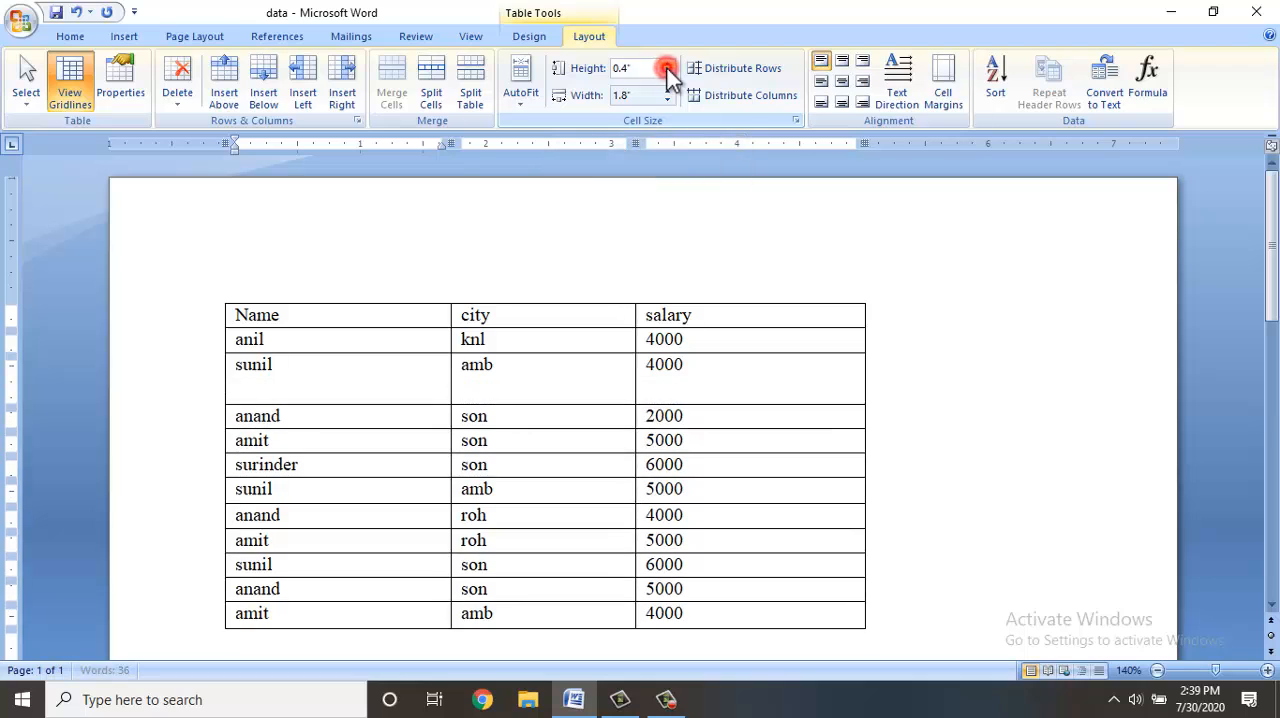
click(667, 67)
click(667, 67)
click(667, 67)
click(667, 67)
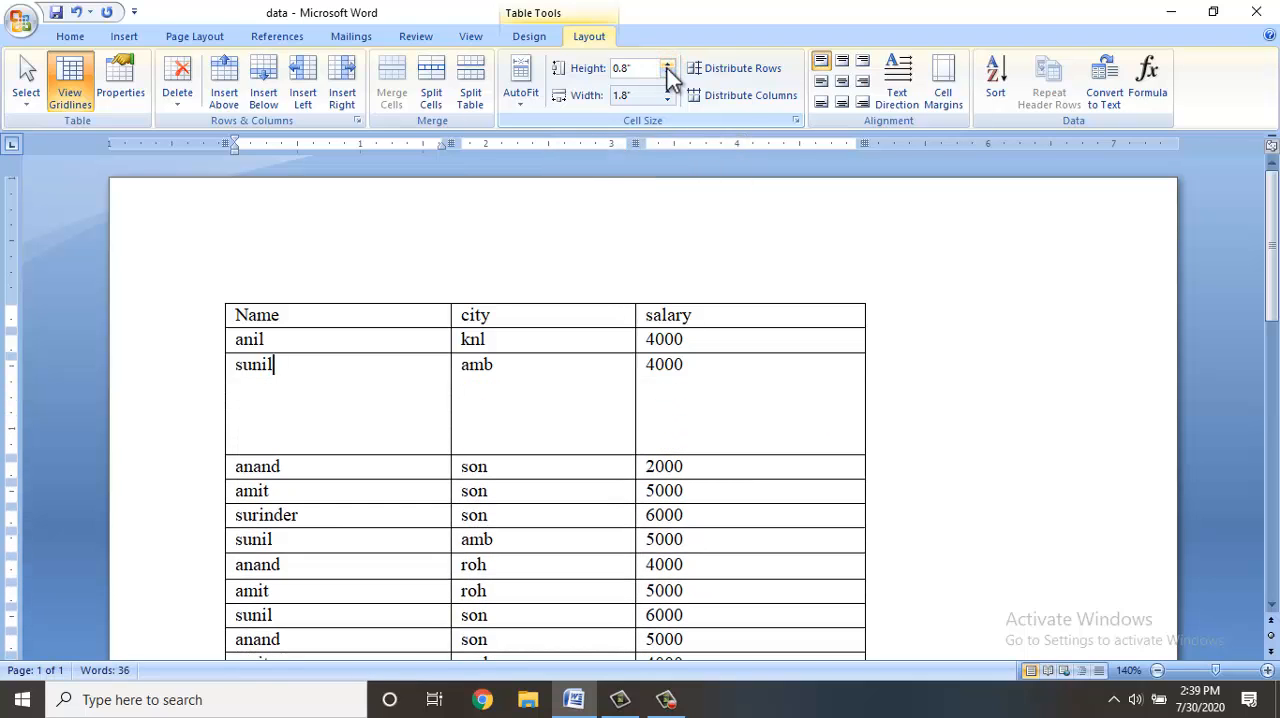
Reduce the third row's height to about 0.41" and make the seventh row taller by moving their lower borders.
drag(399, 457, 398, 402)
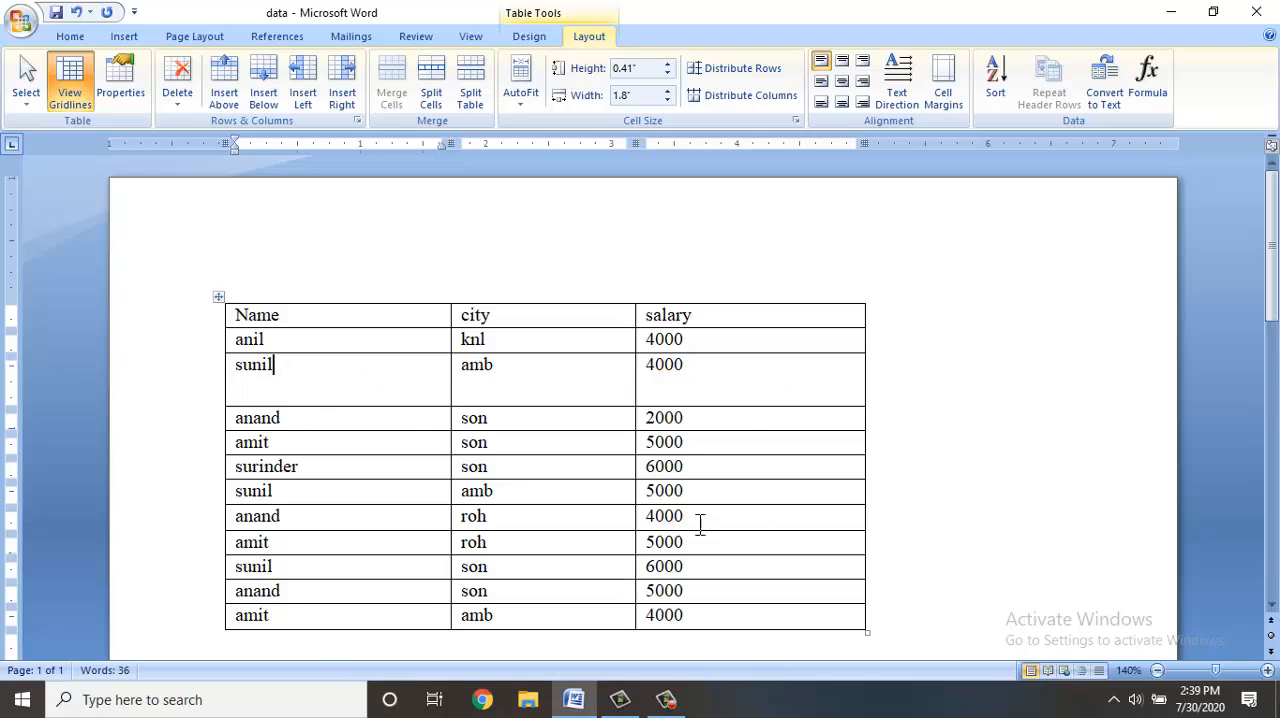
drag(697, 505, 697, 562)
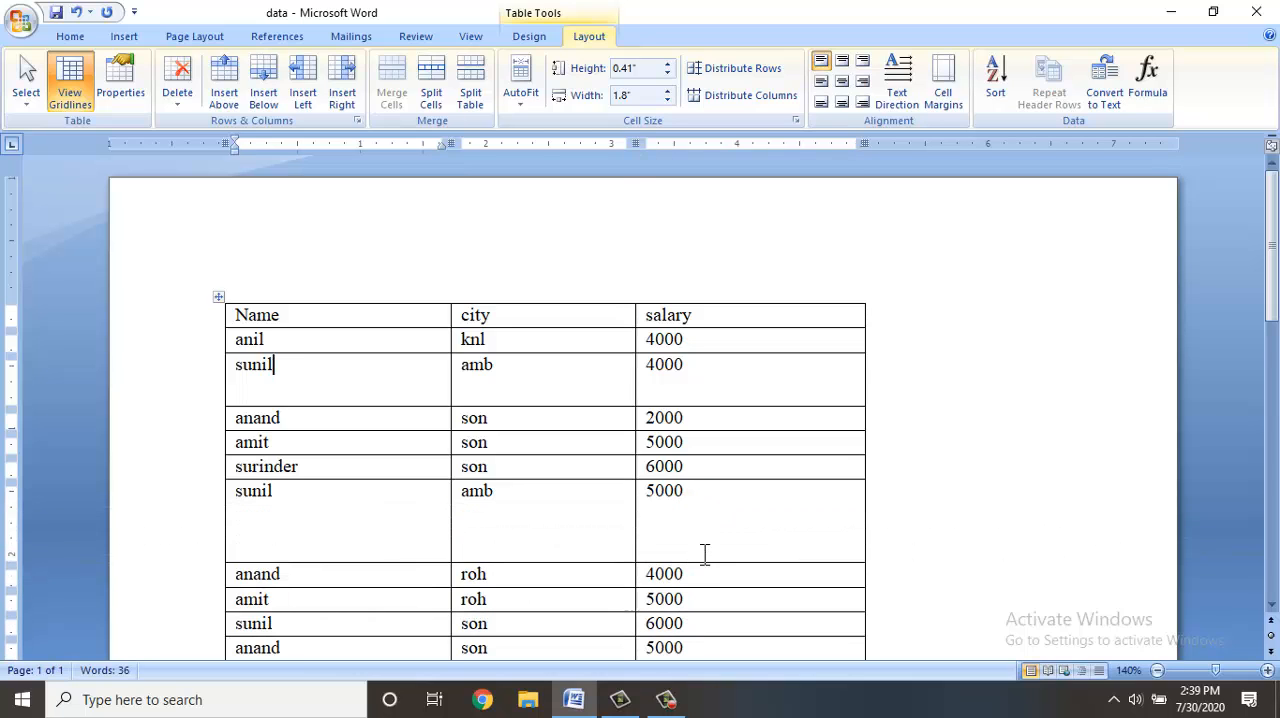
Select all three table columns and distribute the rows and the columns evenly.
scroll(705, 553, down, 2)
scroll(705, 553, up, 1)
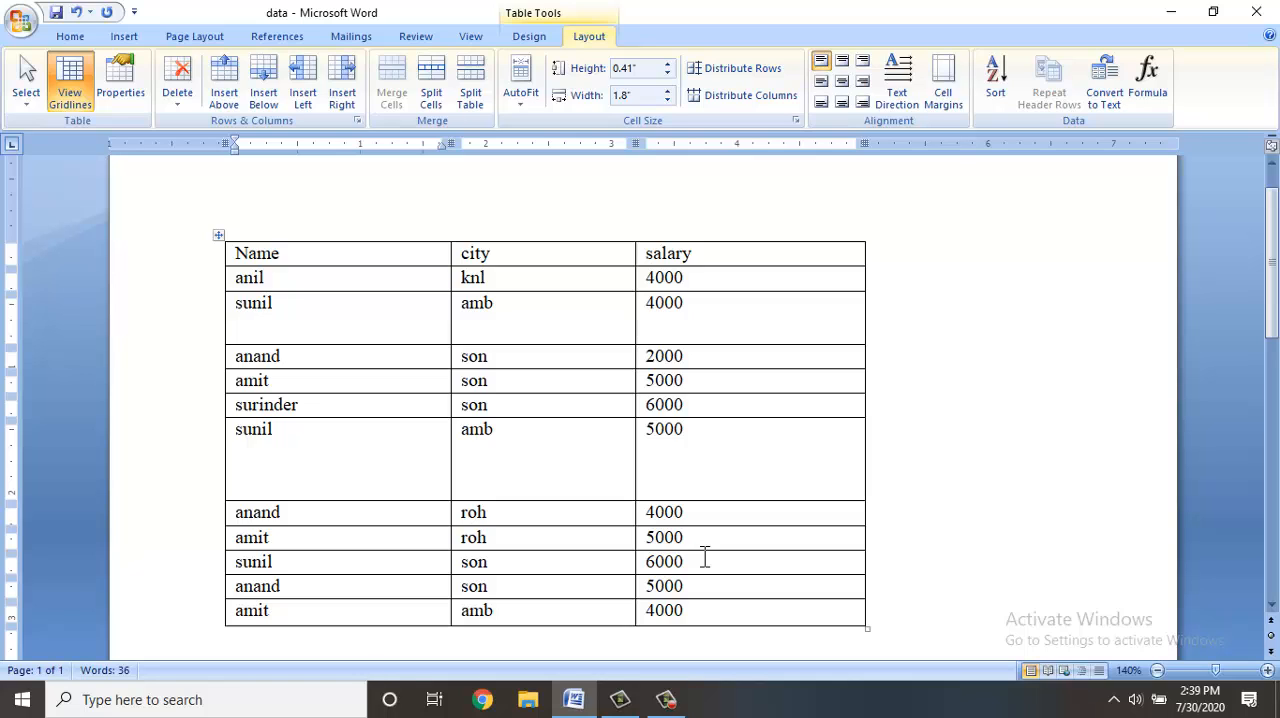
click(332, 233)
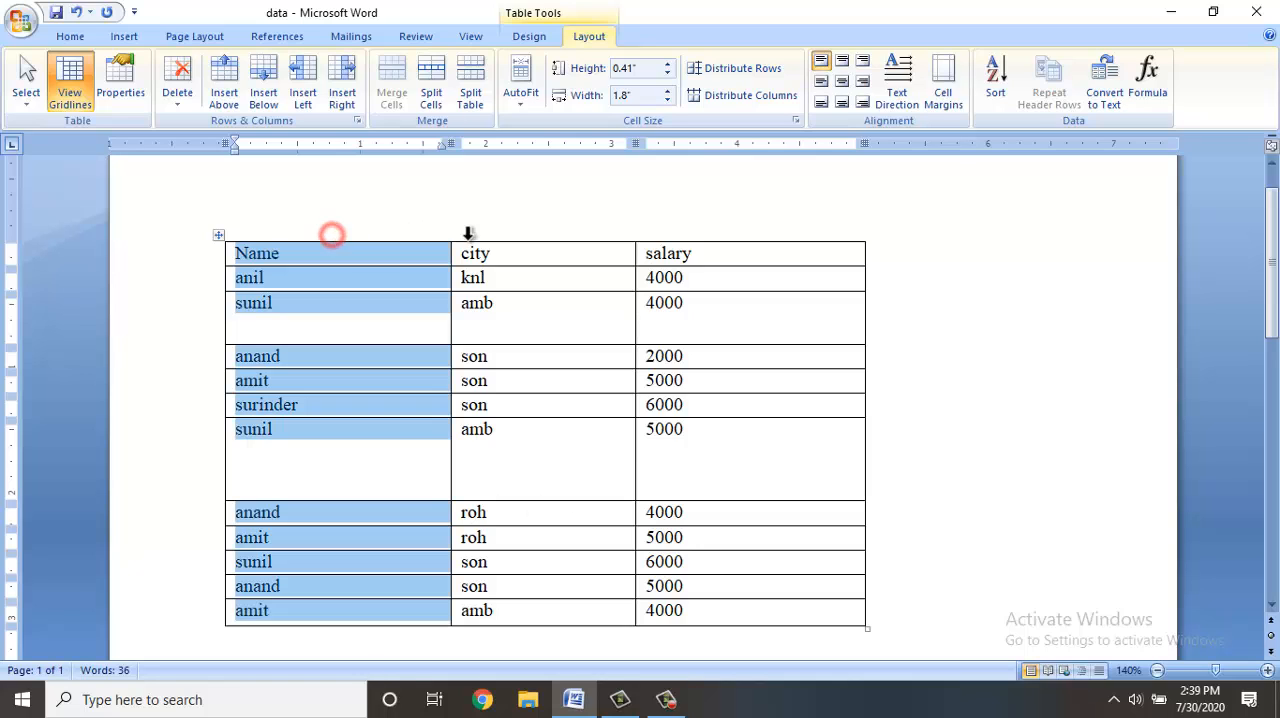
drag(468, 233, 663, 237)
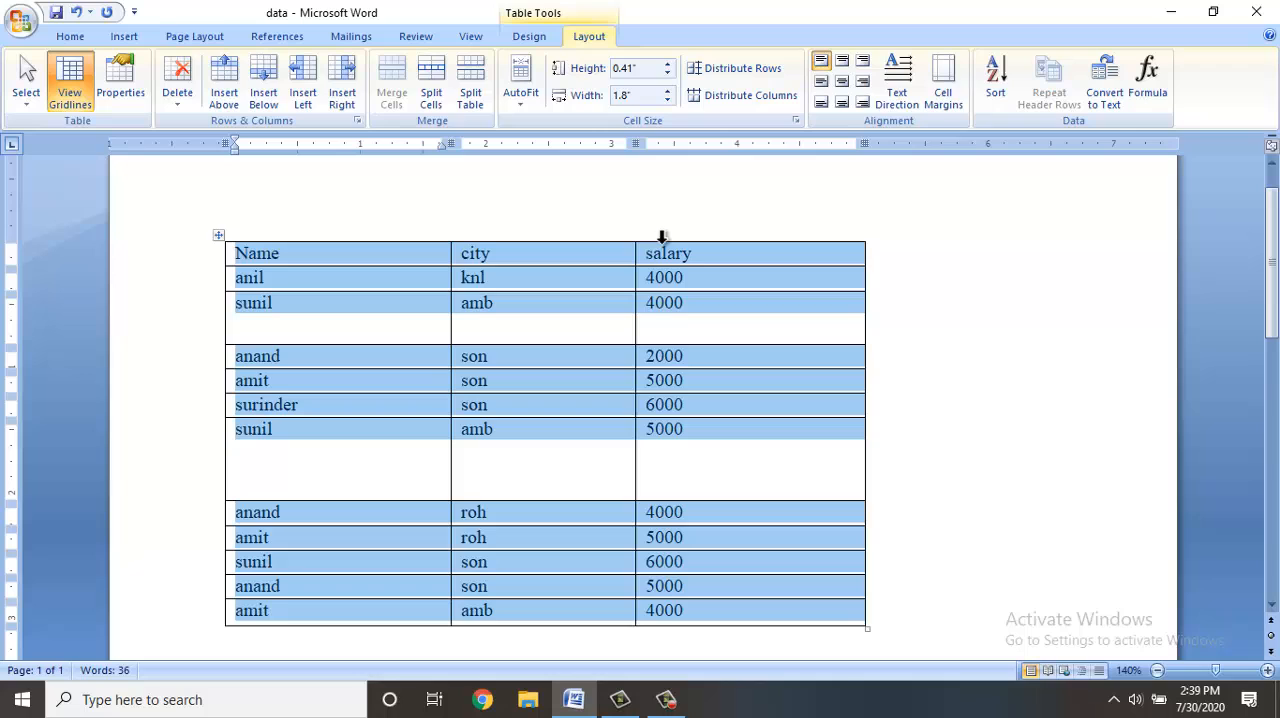
click(745, 69)
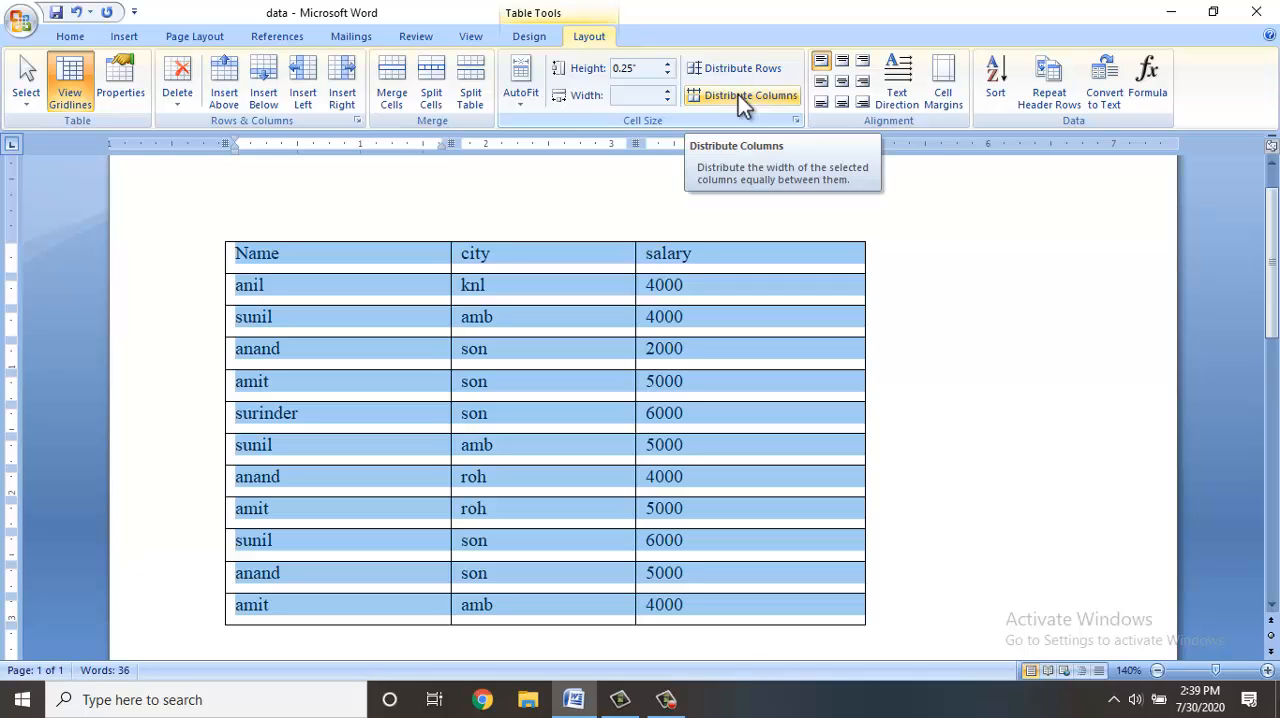
click(738, 94)
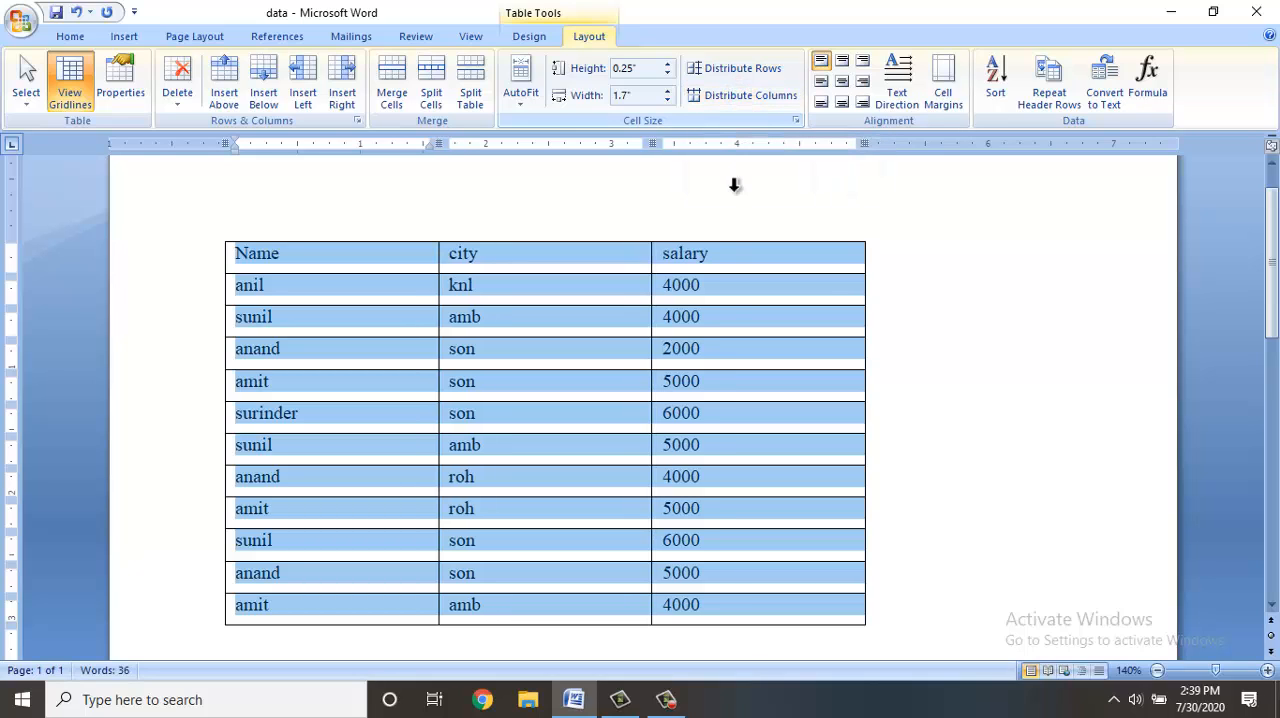
Increase the height of the table's second row to about 0.92".
drag(771, 301, 769, 390)
click(763, 294)
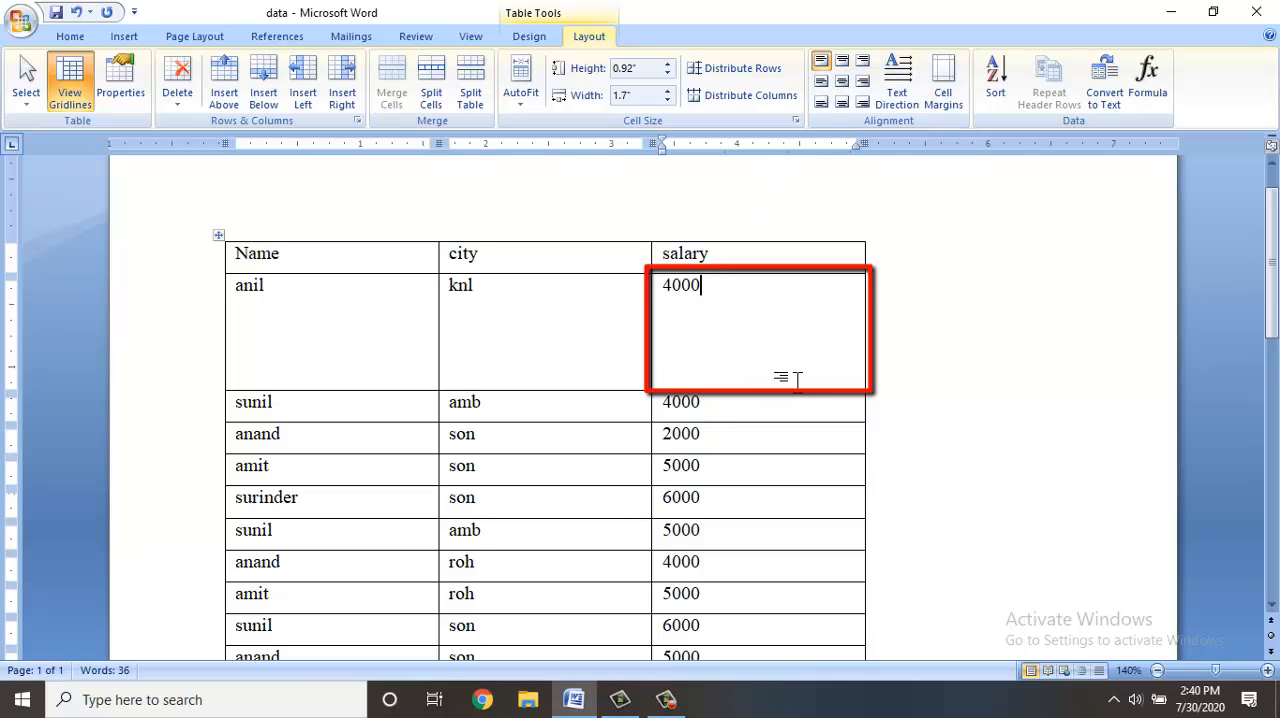
Align the second row's salary value top center, top right, center right and bottom right, finishing with centered both ways.
click(725, 300)
click(844, 62)
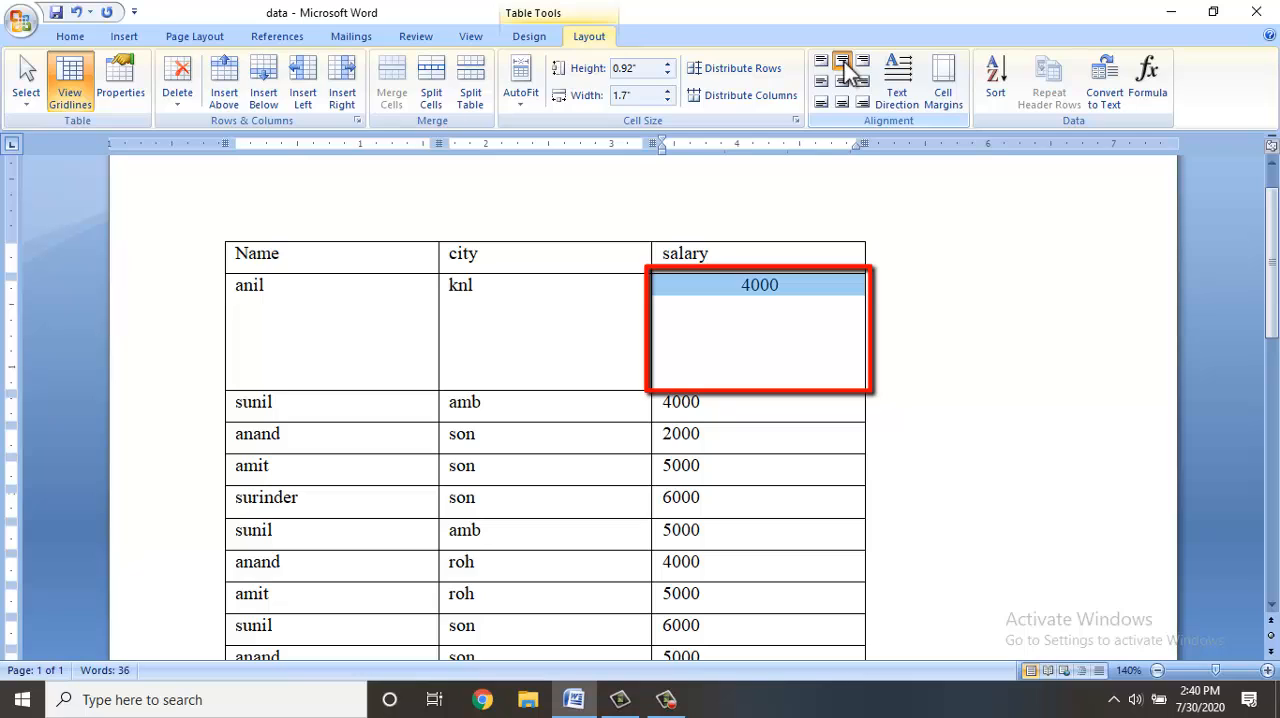
click(860, 64)
click(858, 80)
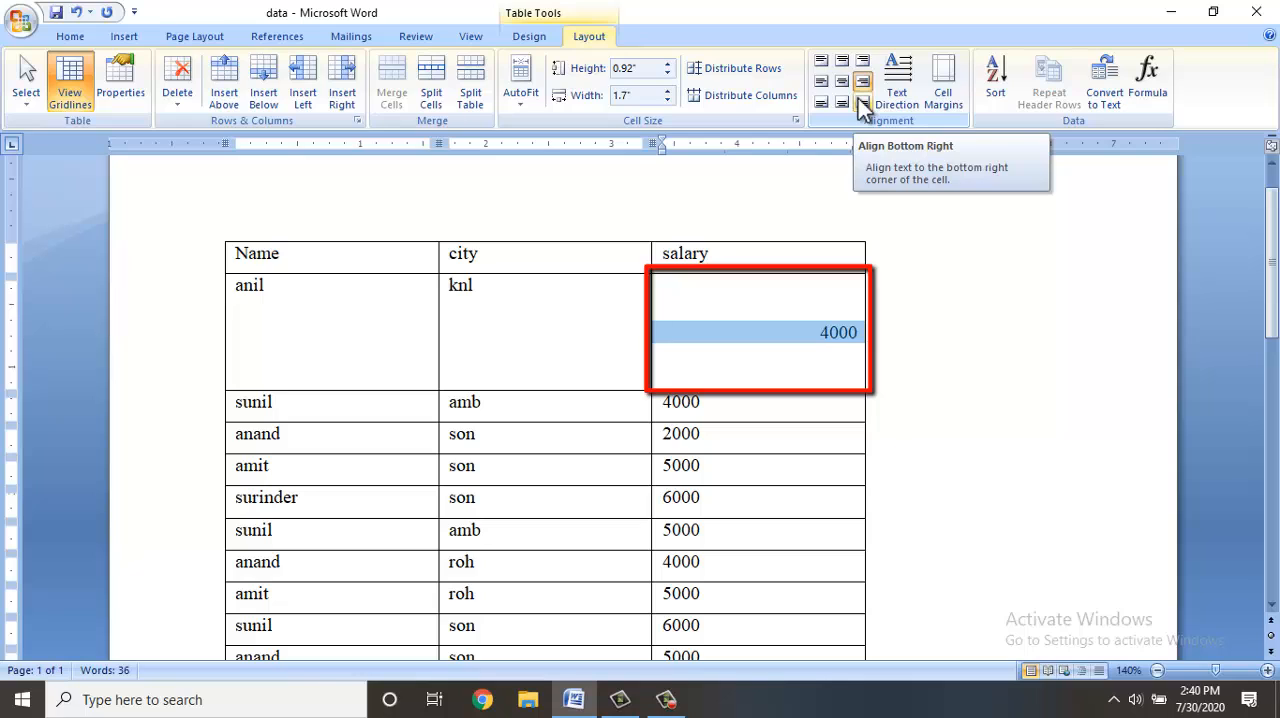
click(860, 103)
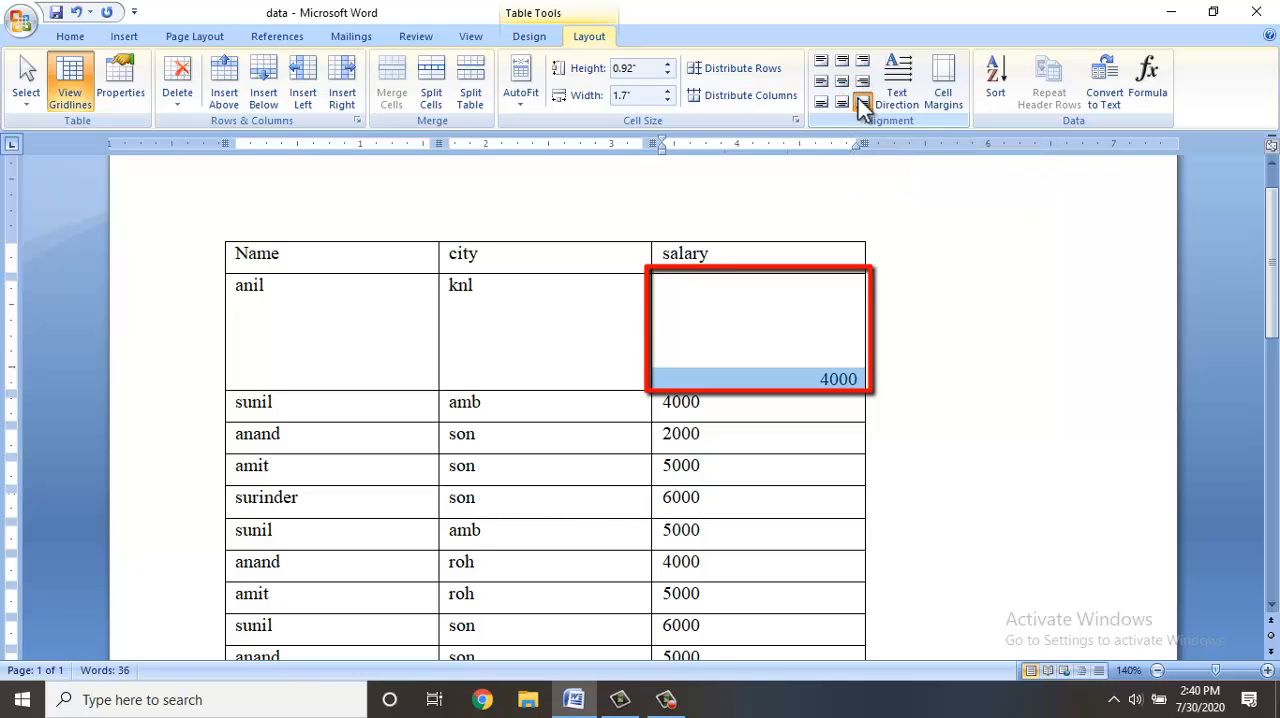
click(843, 82)
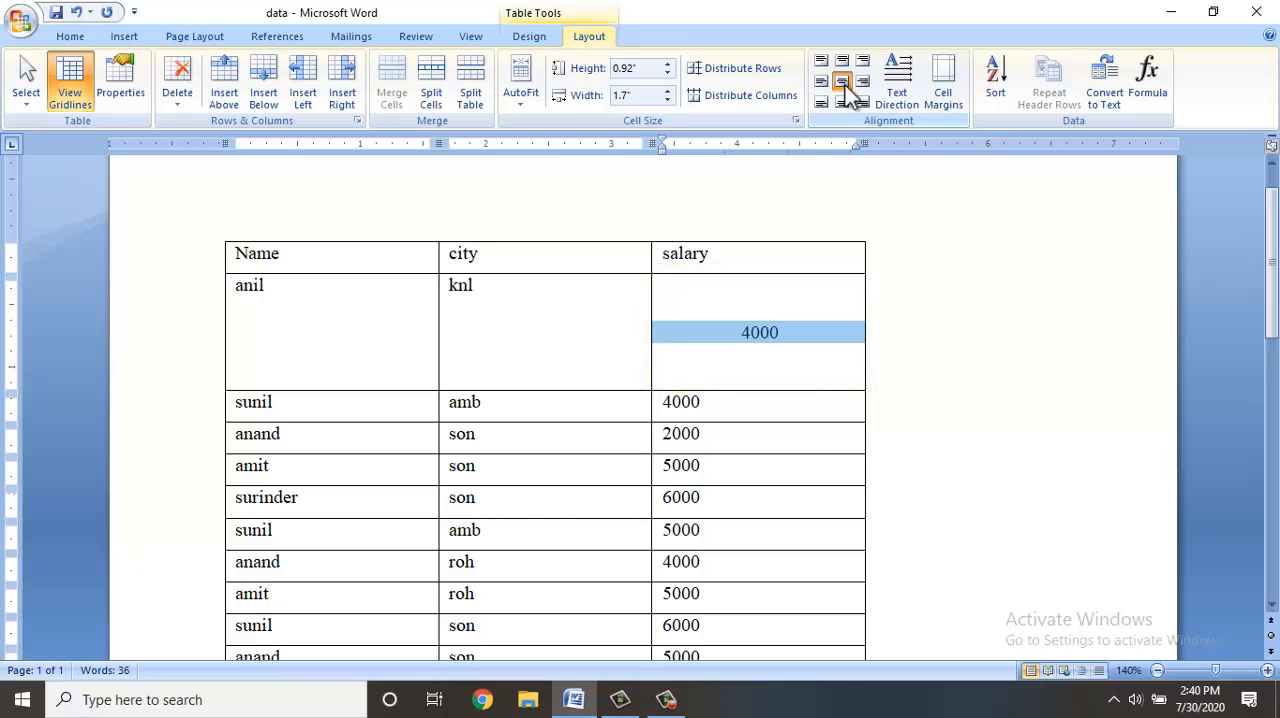
Rotate the second row's salary text to run vertically downward and replace it with a full name in capitals.
click(878, 99)
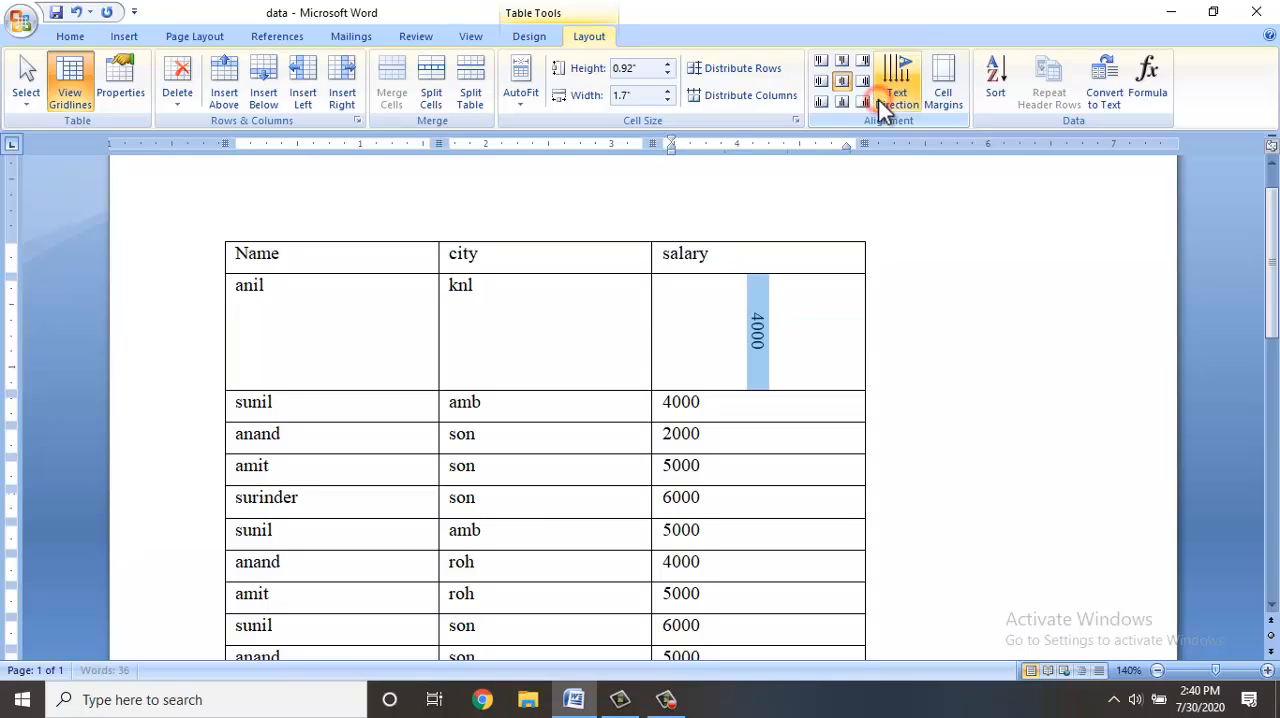
click(878, 99)
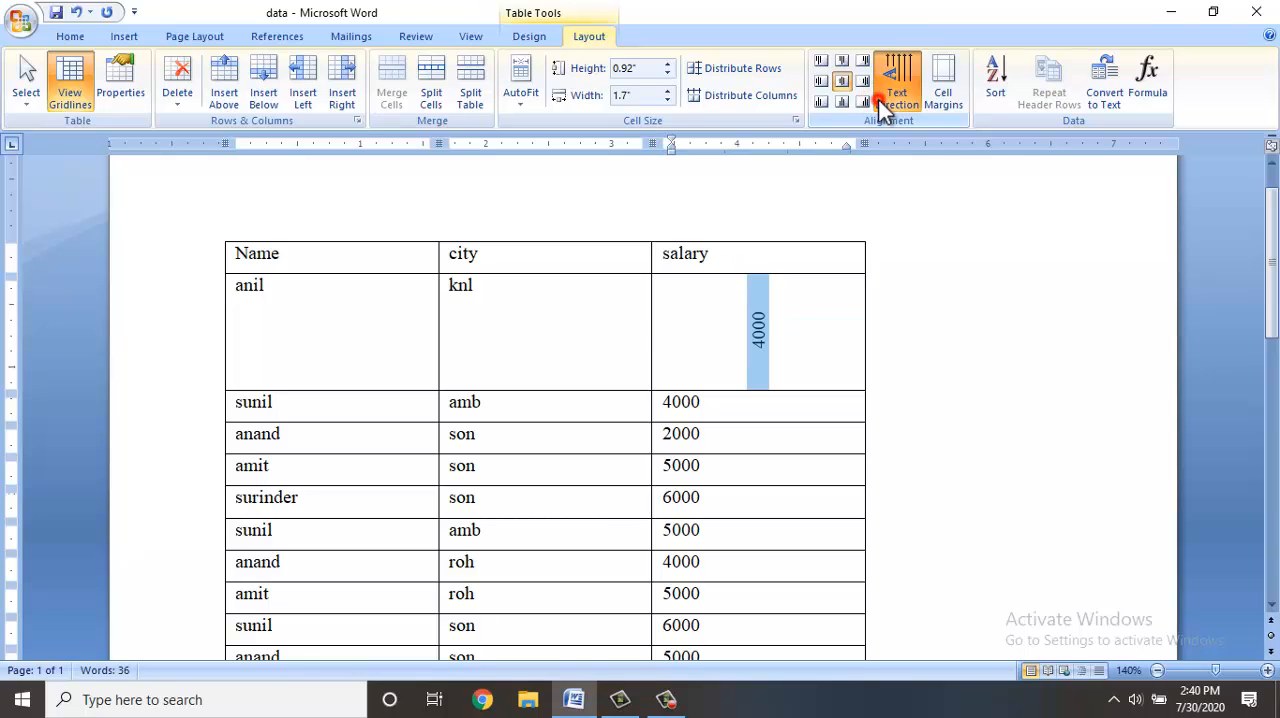
click(878, 99)
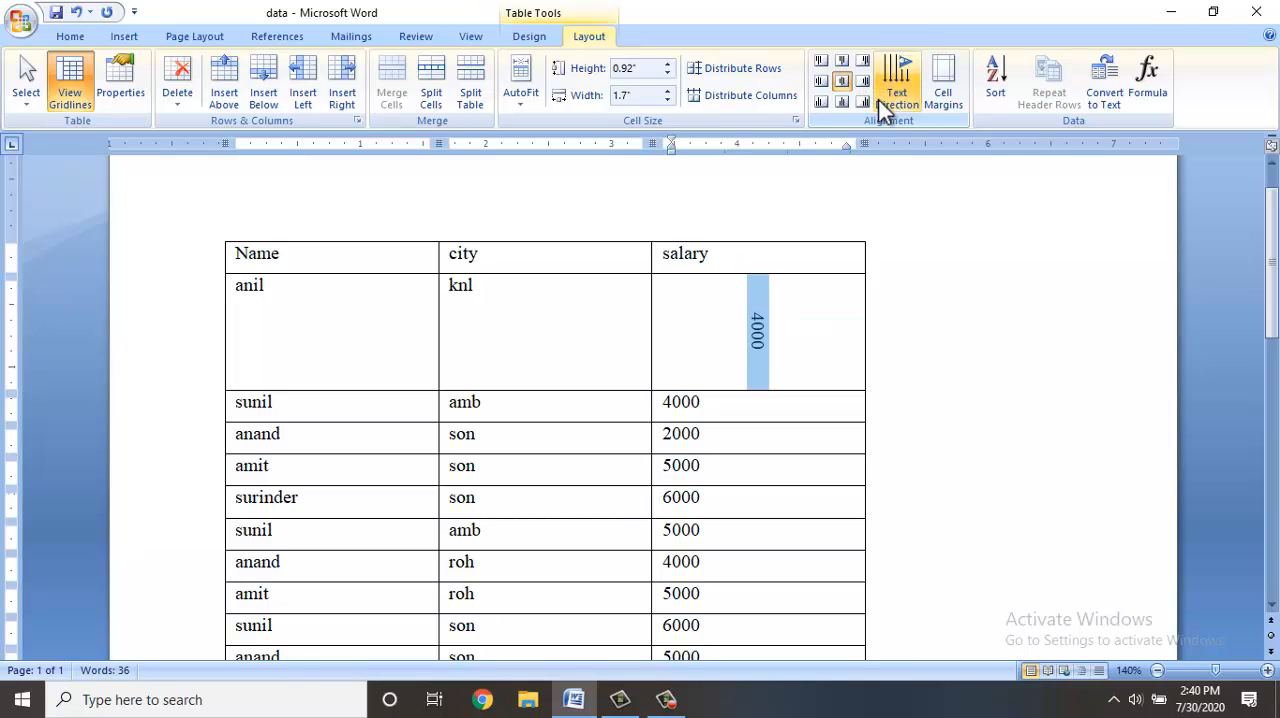
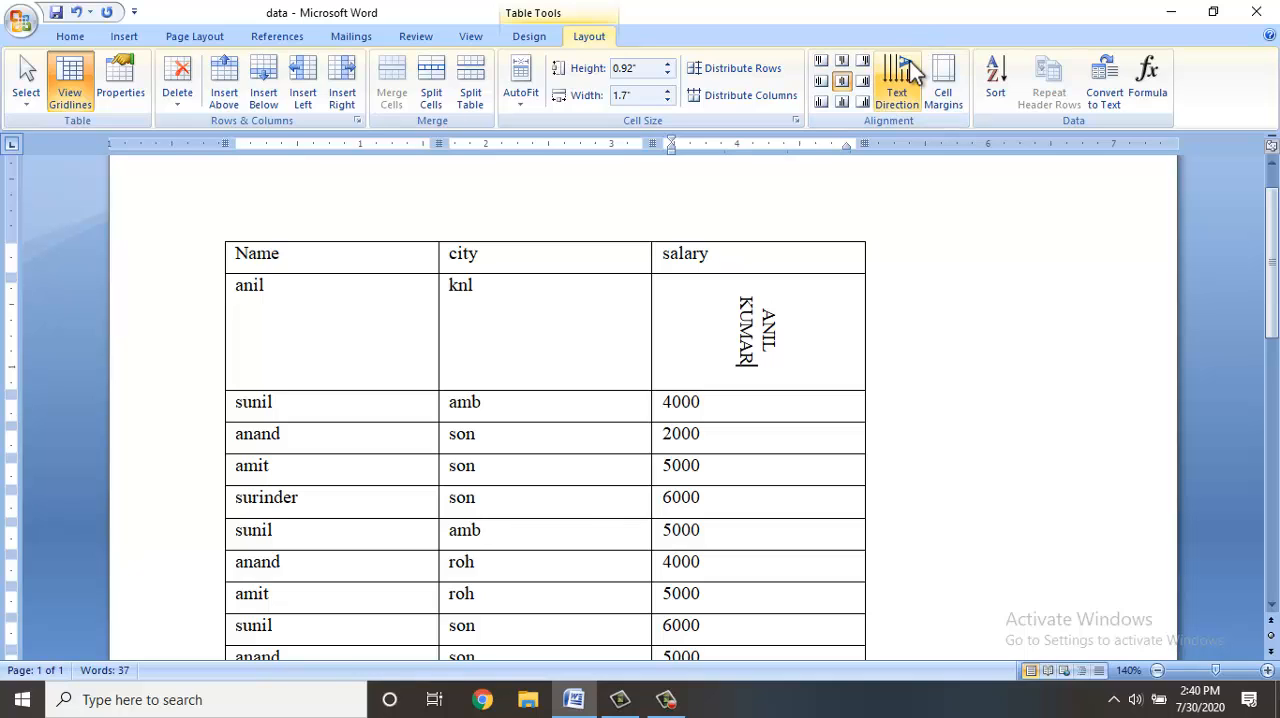
Cycle the second row's salary cell through the text directions and finish with horizontal text.
click(909, 61)
click(909, 62)
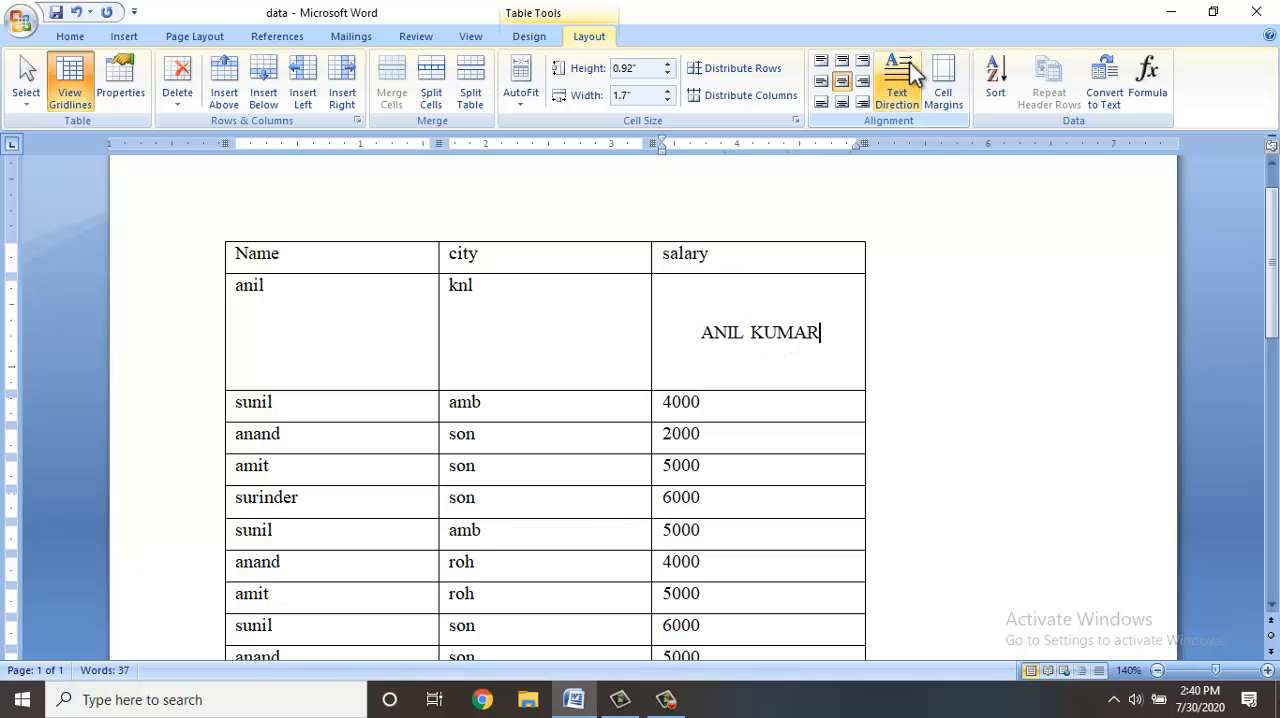
click(909, 62)
click(909, 62)
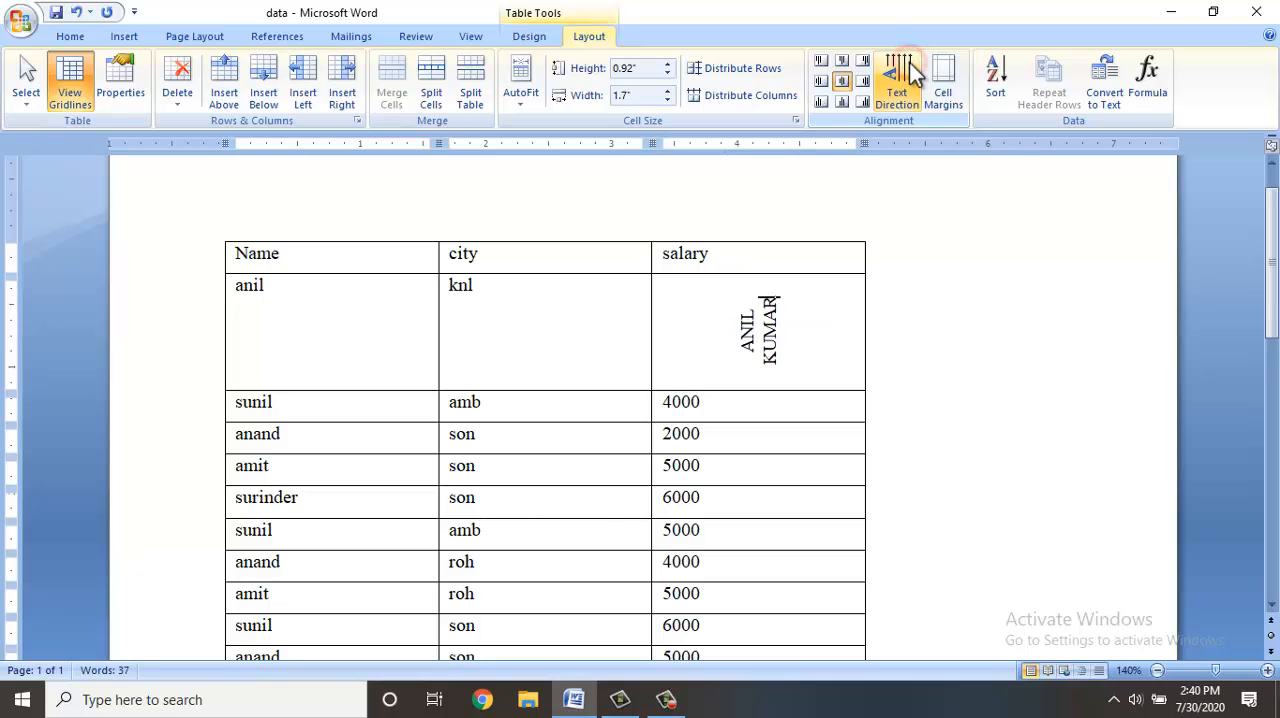
click(909, 62)
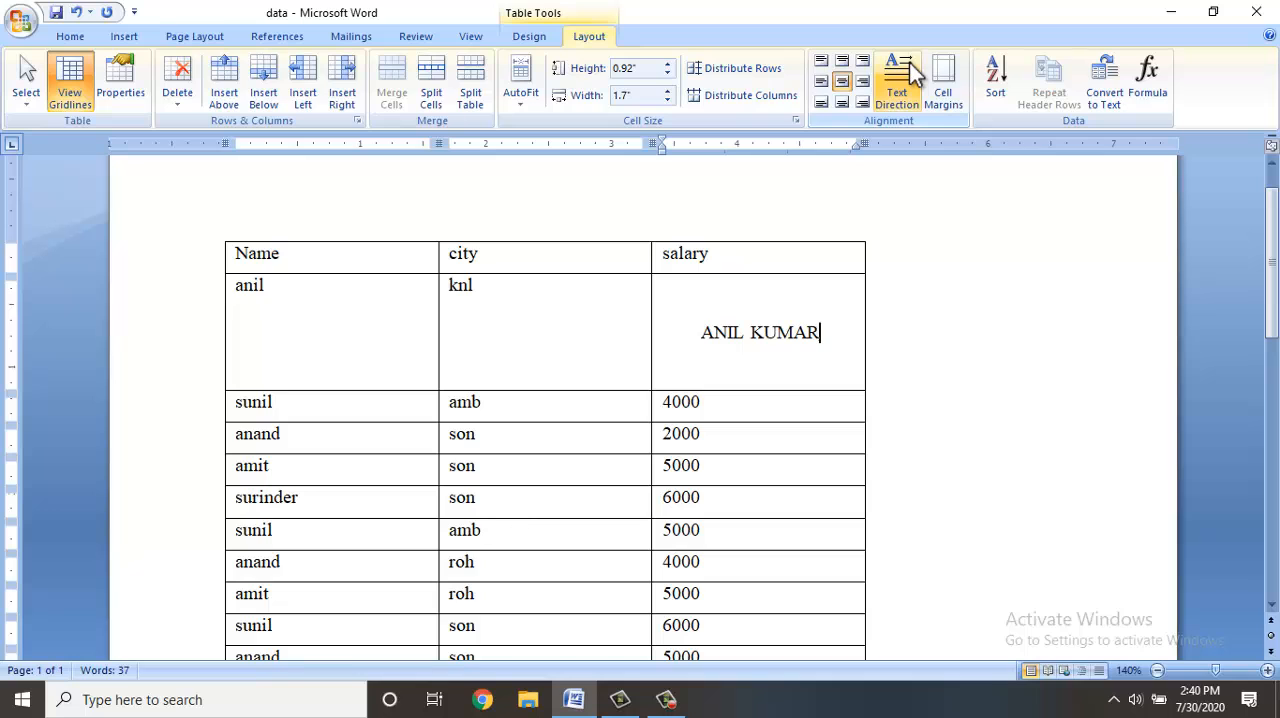
click(928, 75)
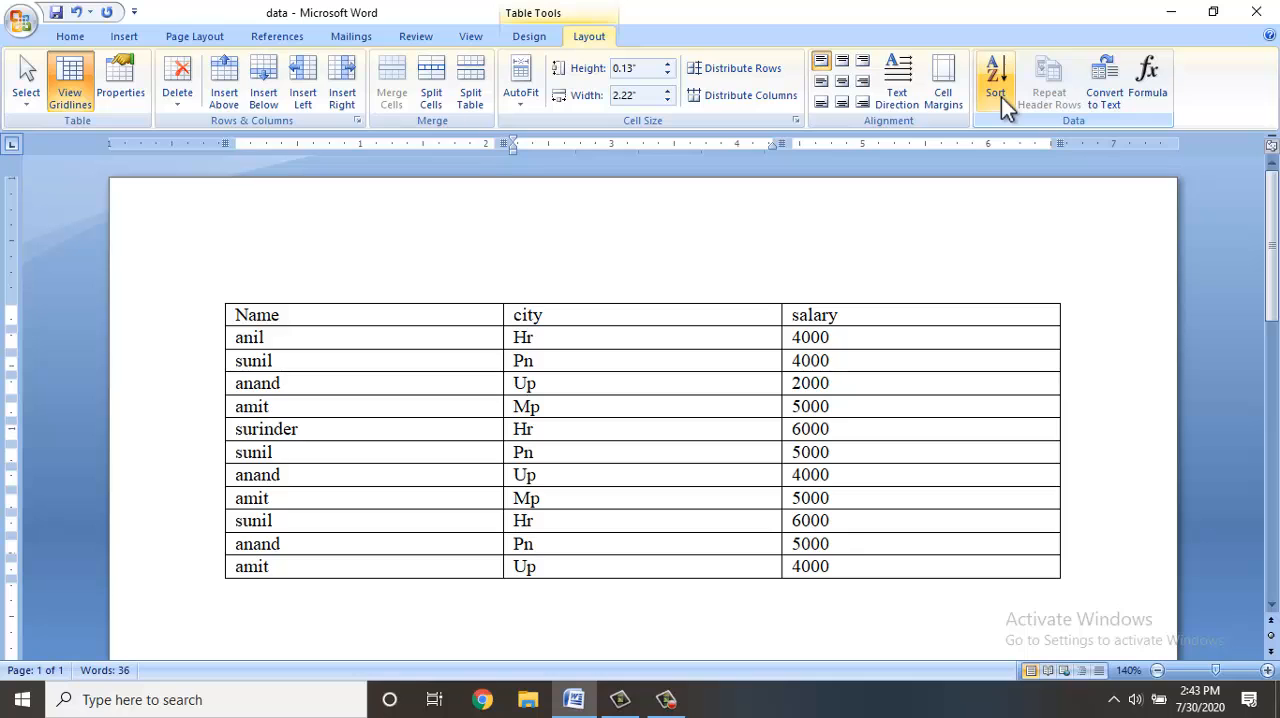
Sort the table by city as text in ascending order, treating the first row as a header row.
click(996, 85)
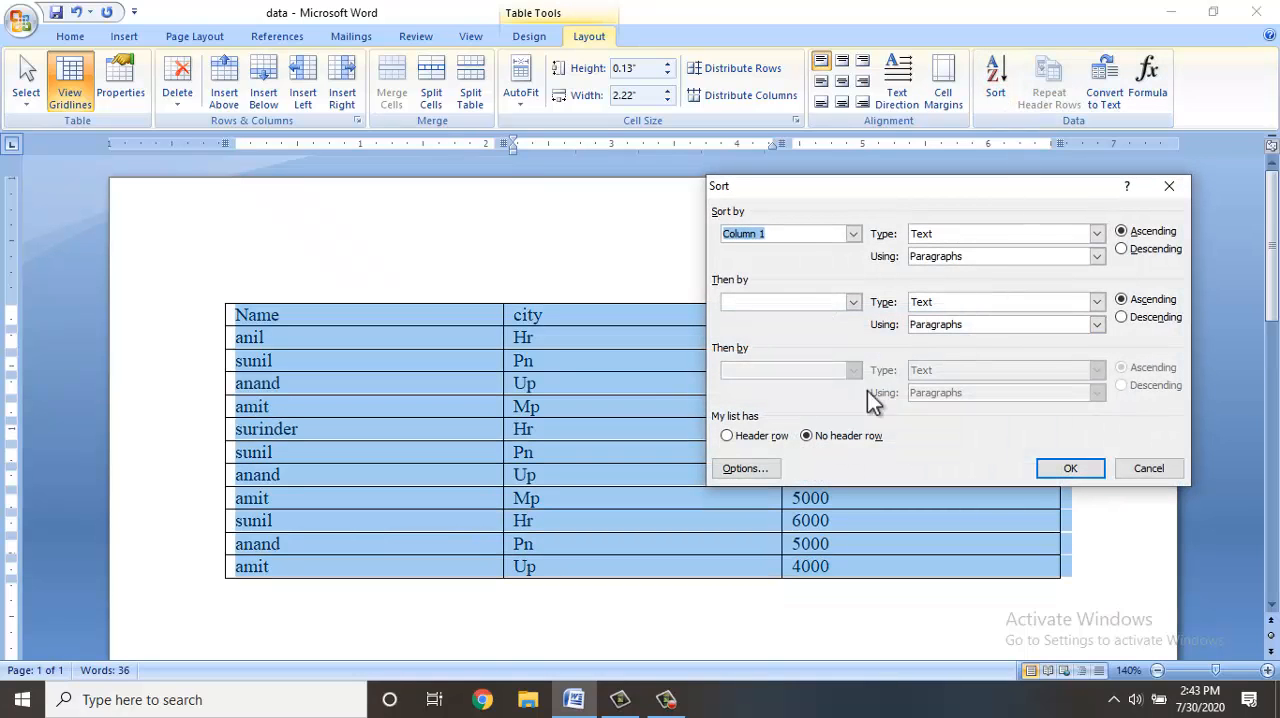
click(751, 439)
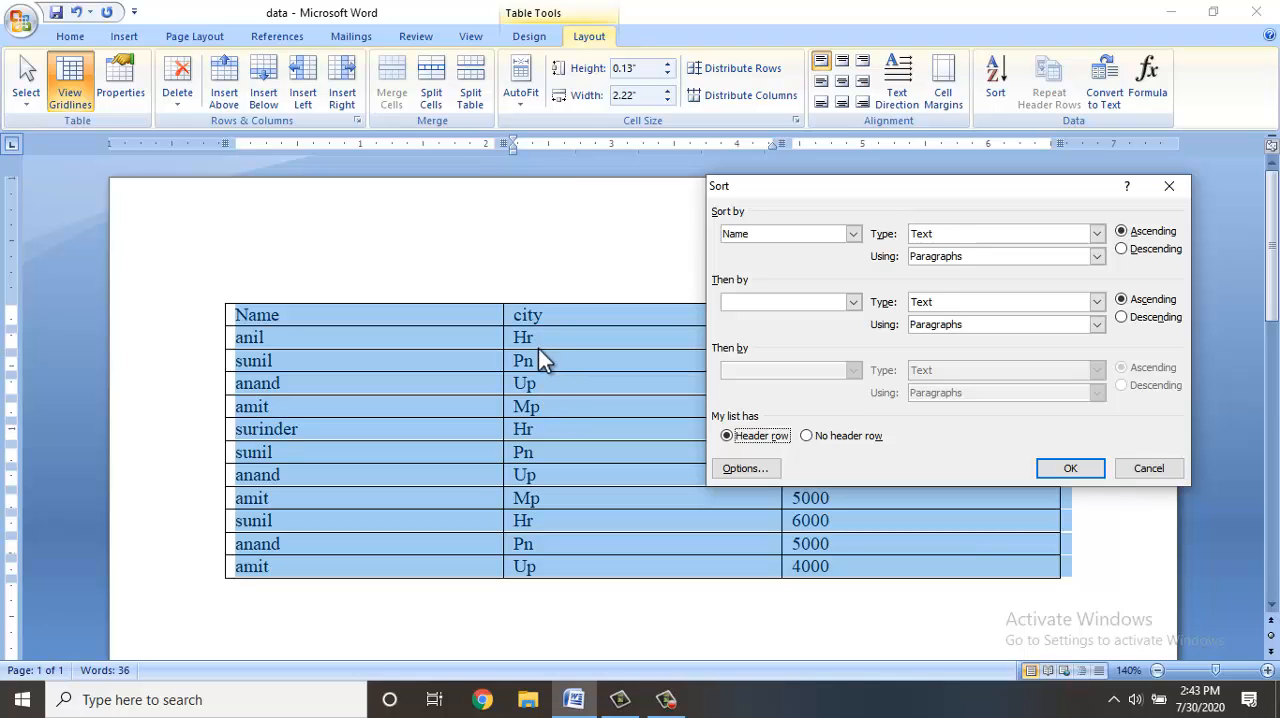
click(851, 235)
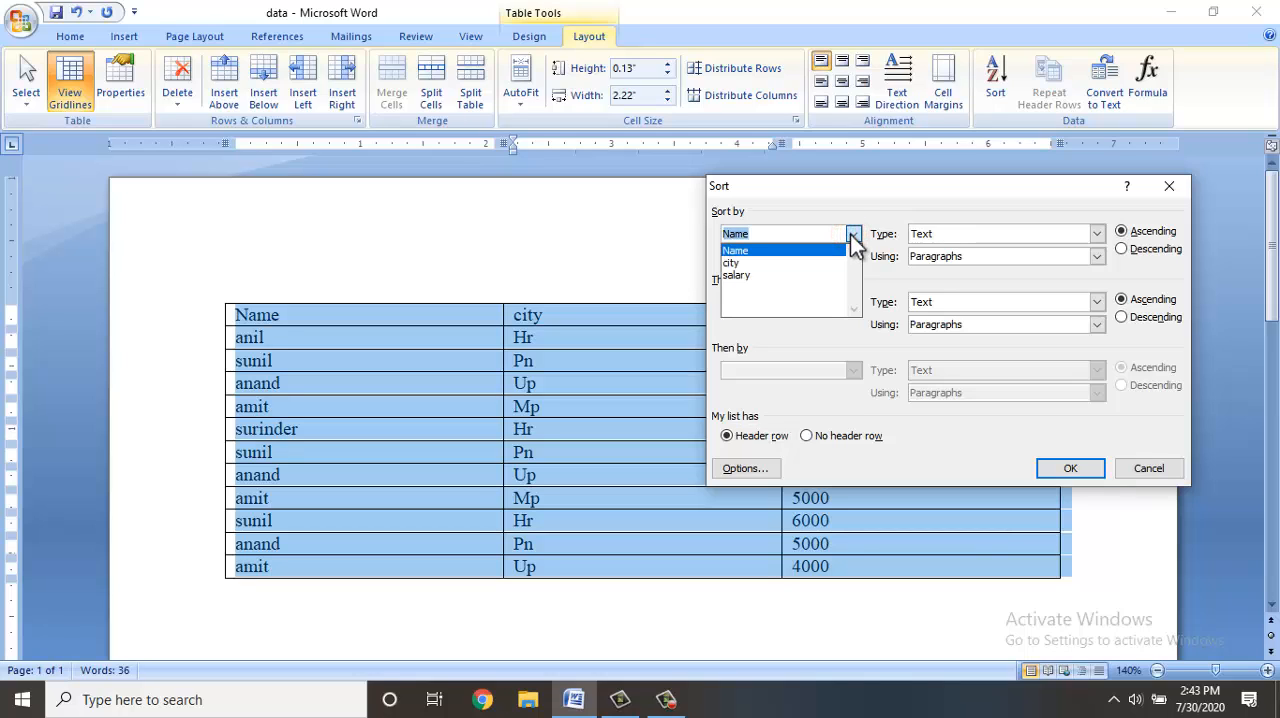
click(757, 262)
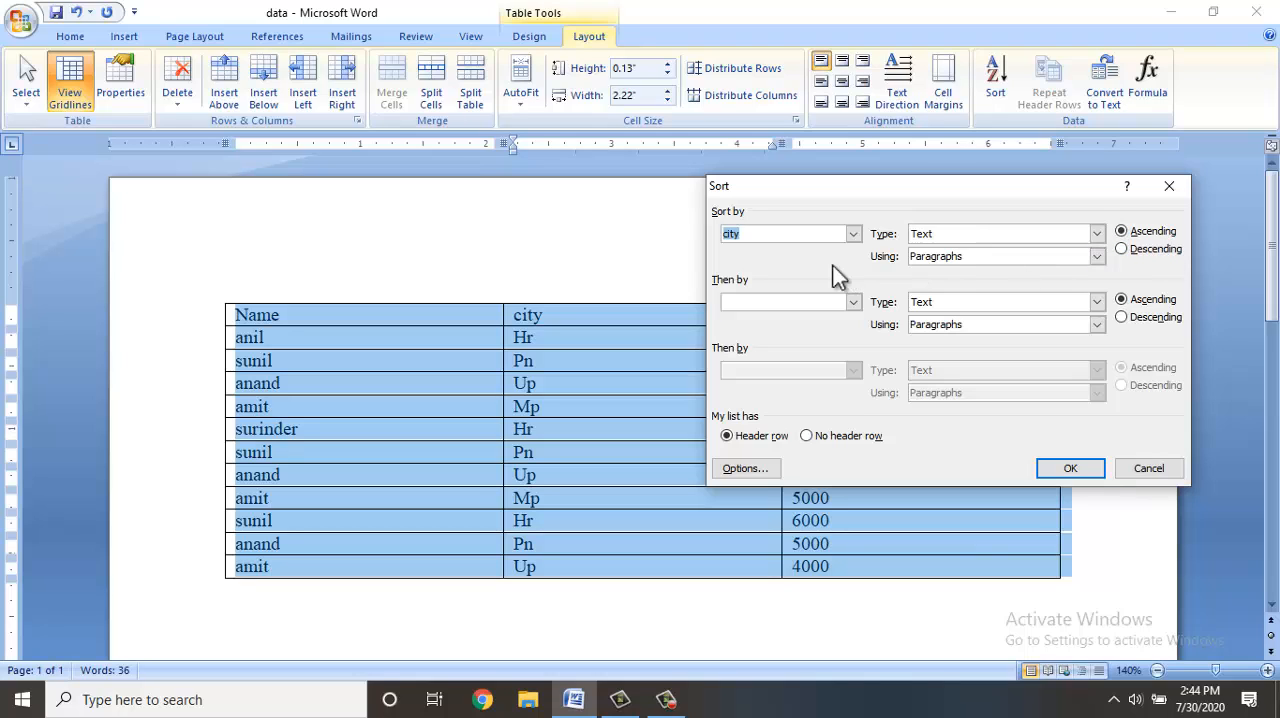
click(1055, 474)
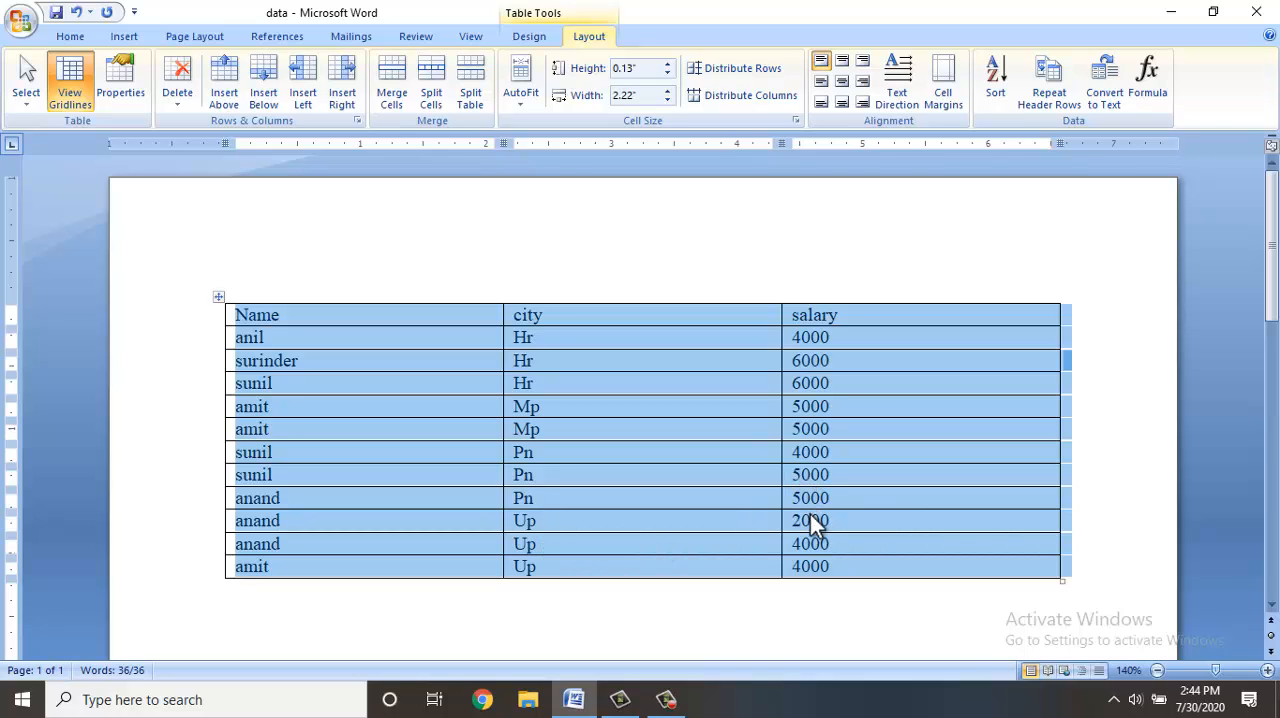
Change the salary in the third row to 3000 and the salary in the eighth row to 2000.
click(802, 364)
key(BackSpace)
text(3)
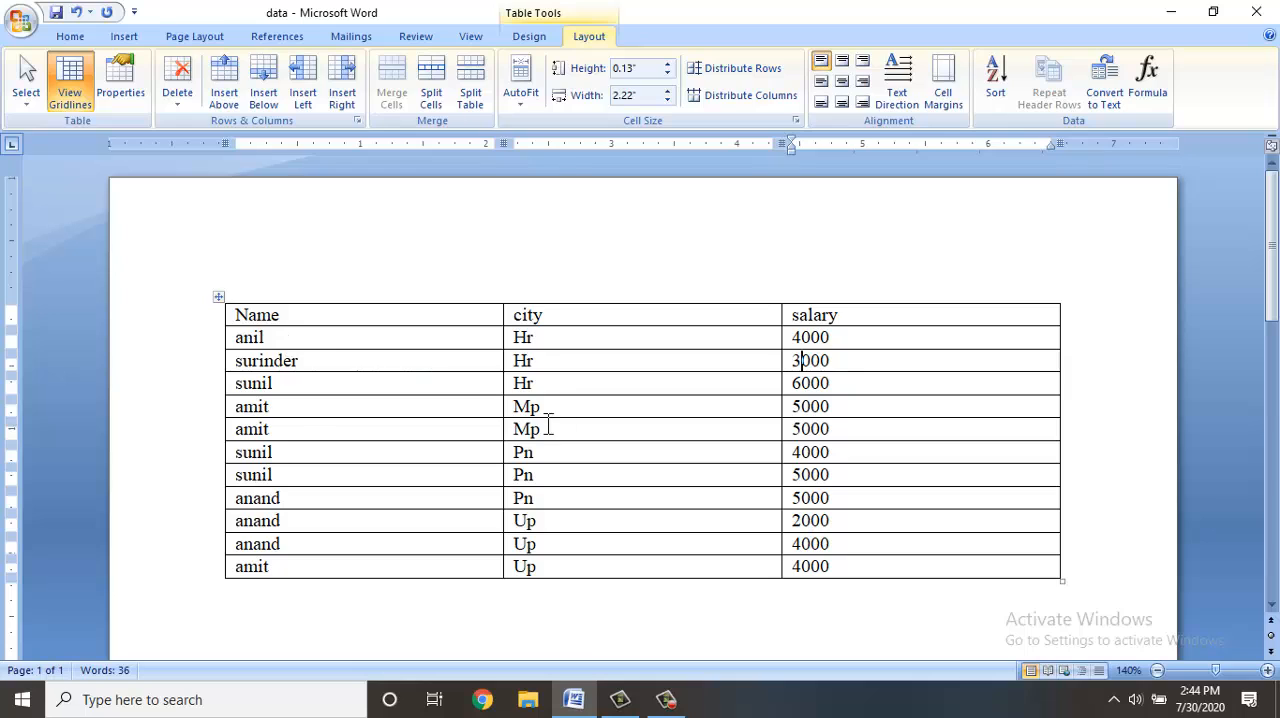
click(801, 472)
key(BackSpace)
text(2)
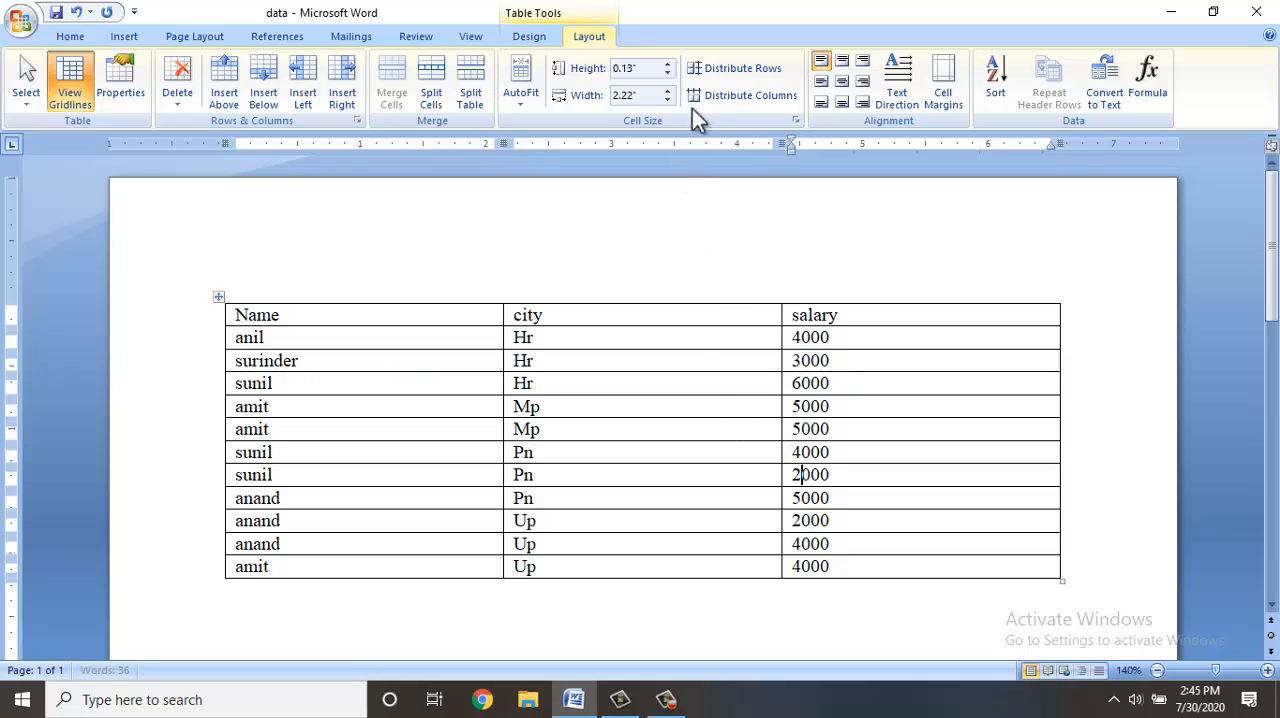
Rename the city column heading to State and sort the table by State as text in ascending order with a header row.
click(995, 80)
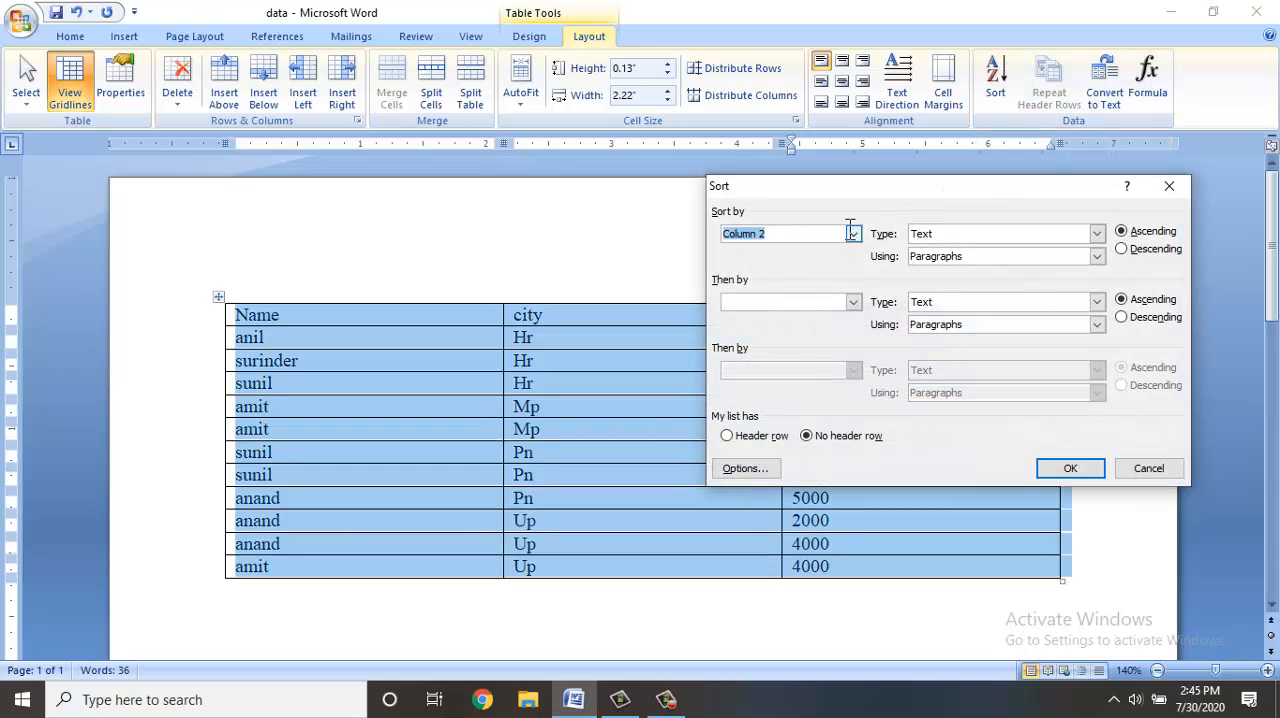
click(760, 437)
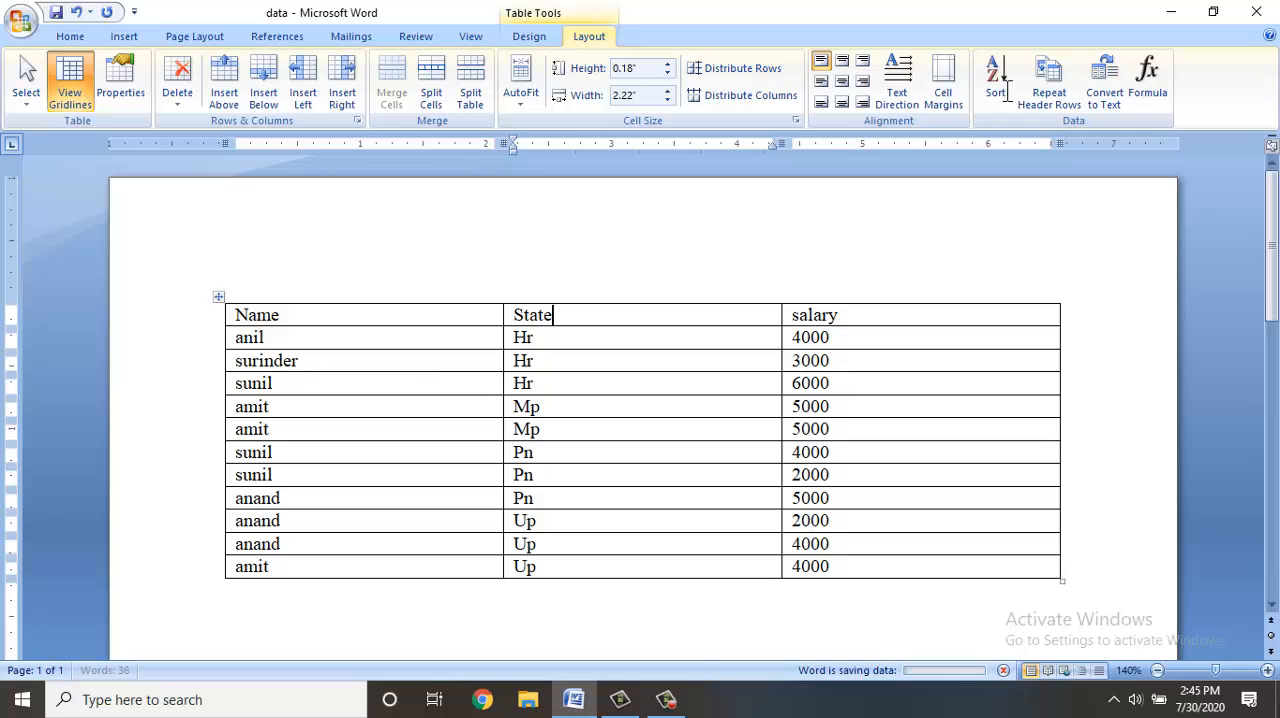
click(1002, 97)
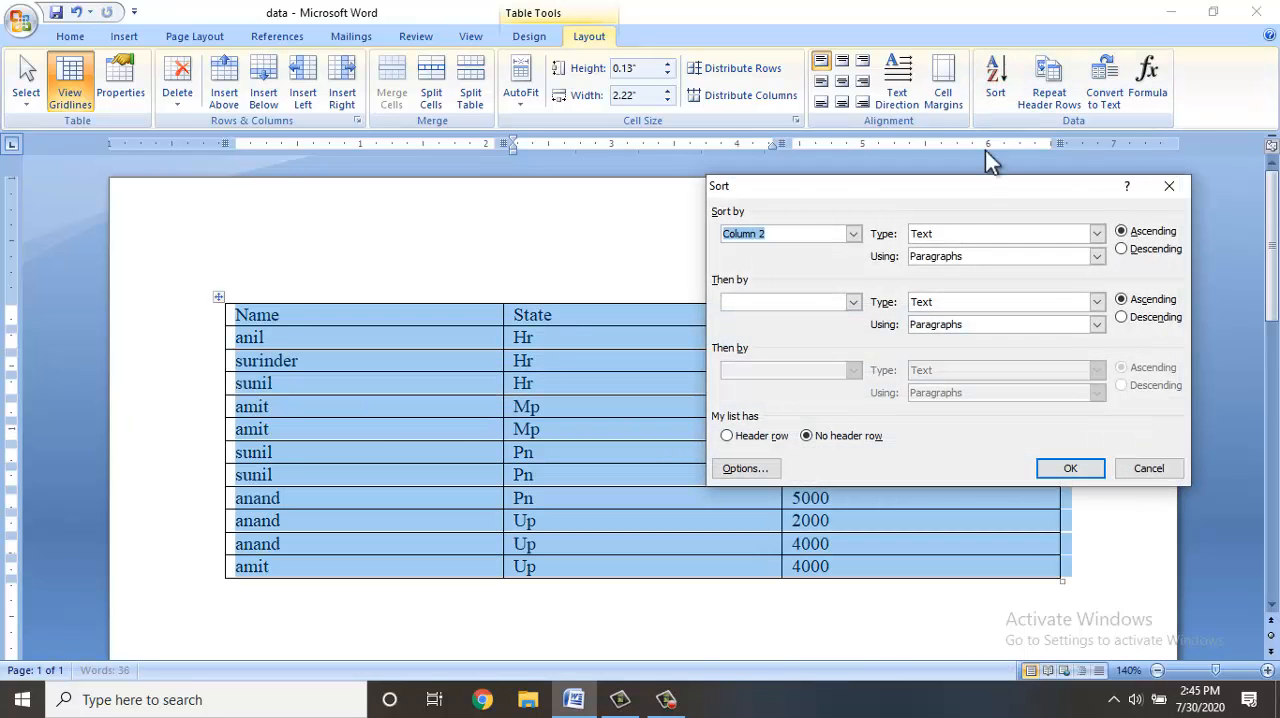
click(764, 438)
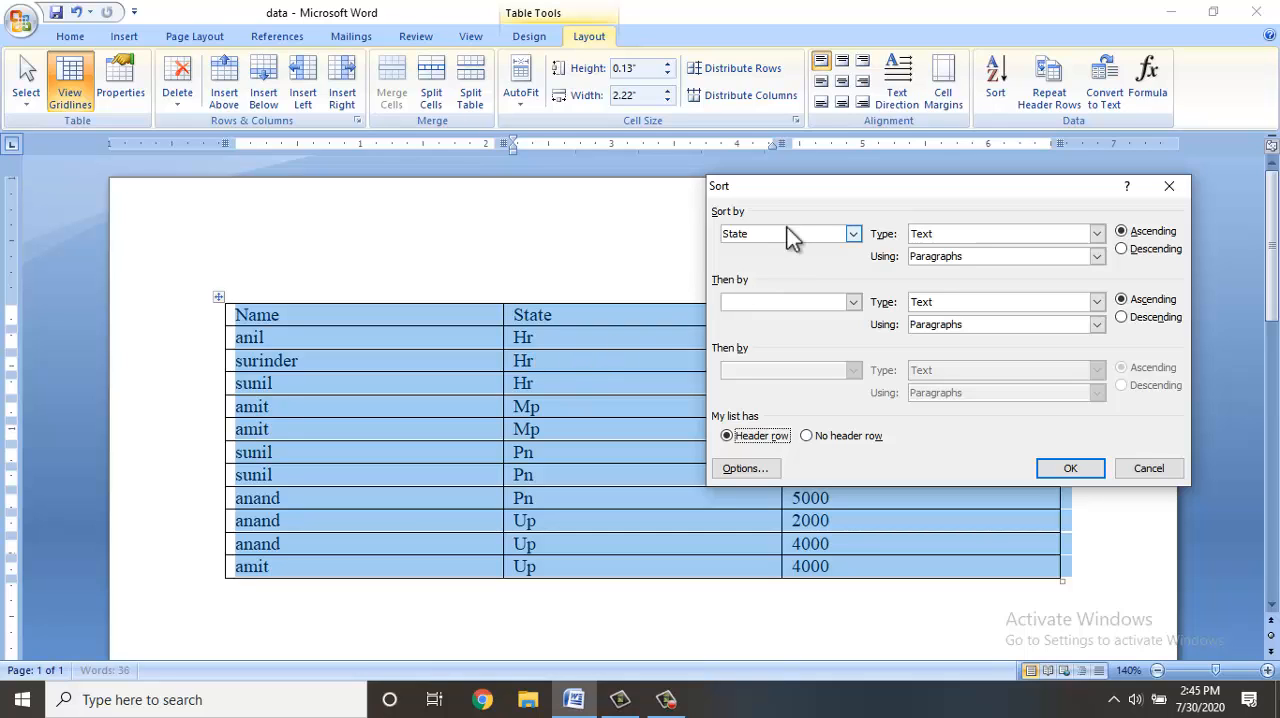
click(940, 239)
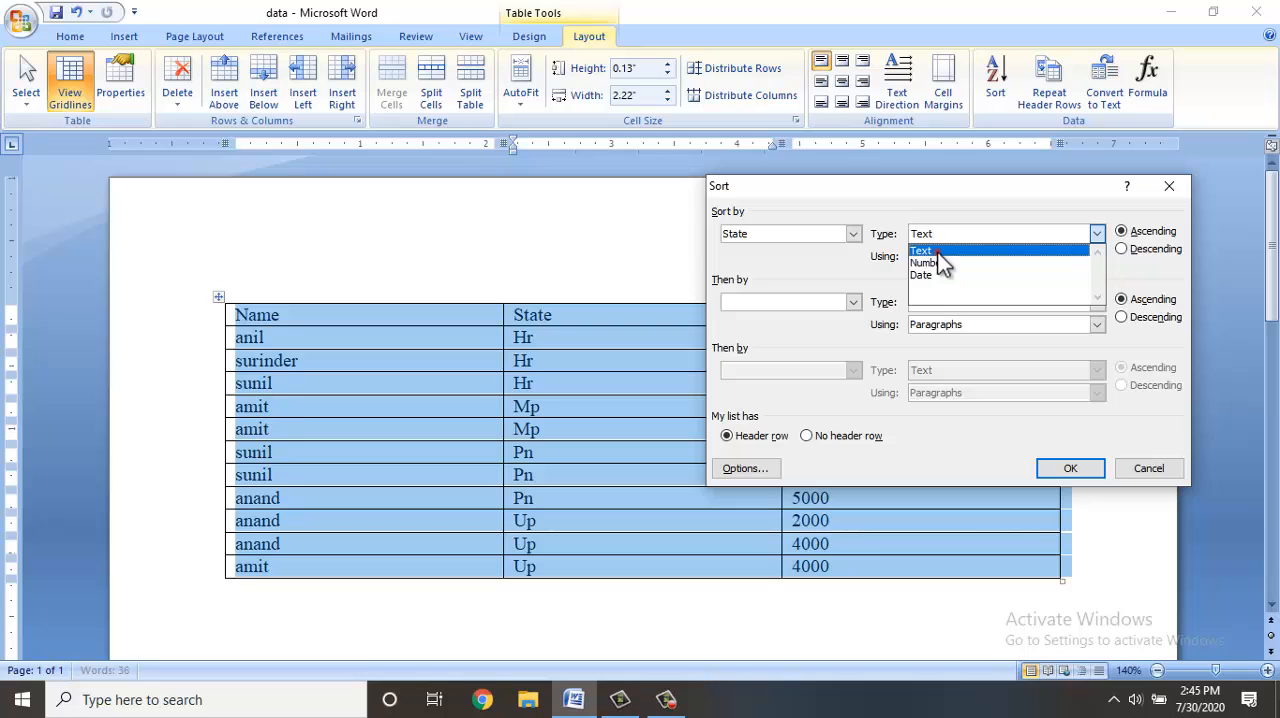
click(930, 250)
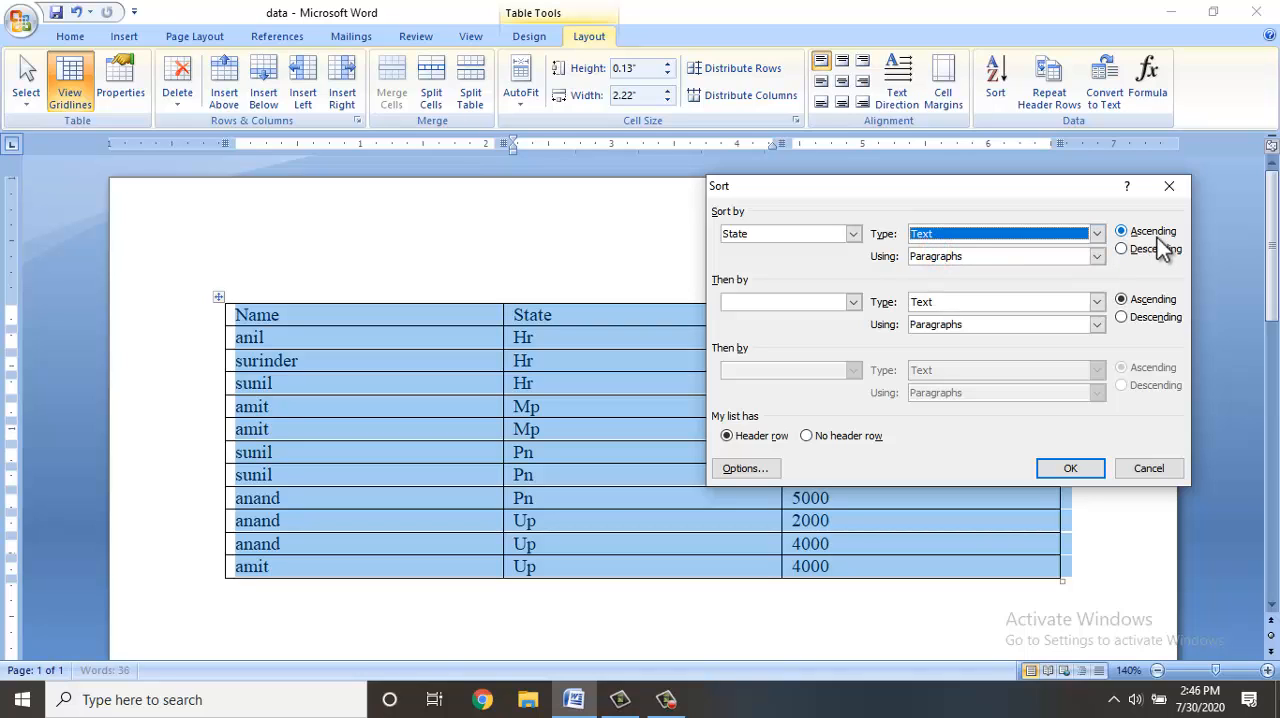
click(1052, 470)
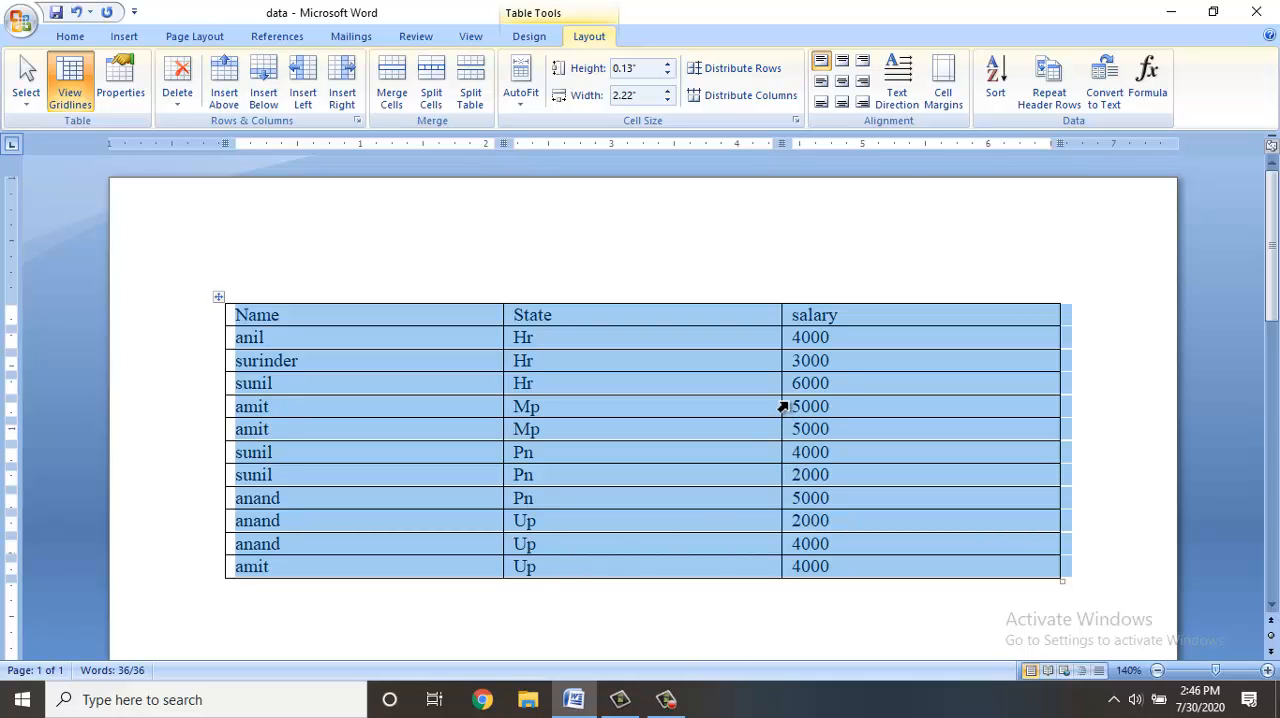
Sort the table by State as text and by salary as a number, both ascending, keeping the first row as header.
click(846, 355)
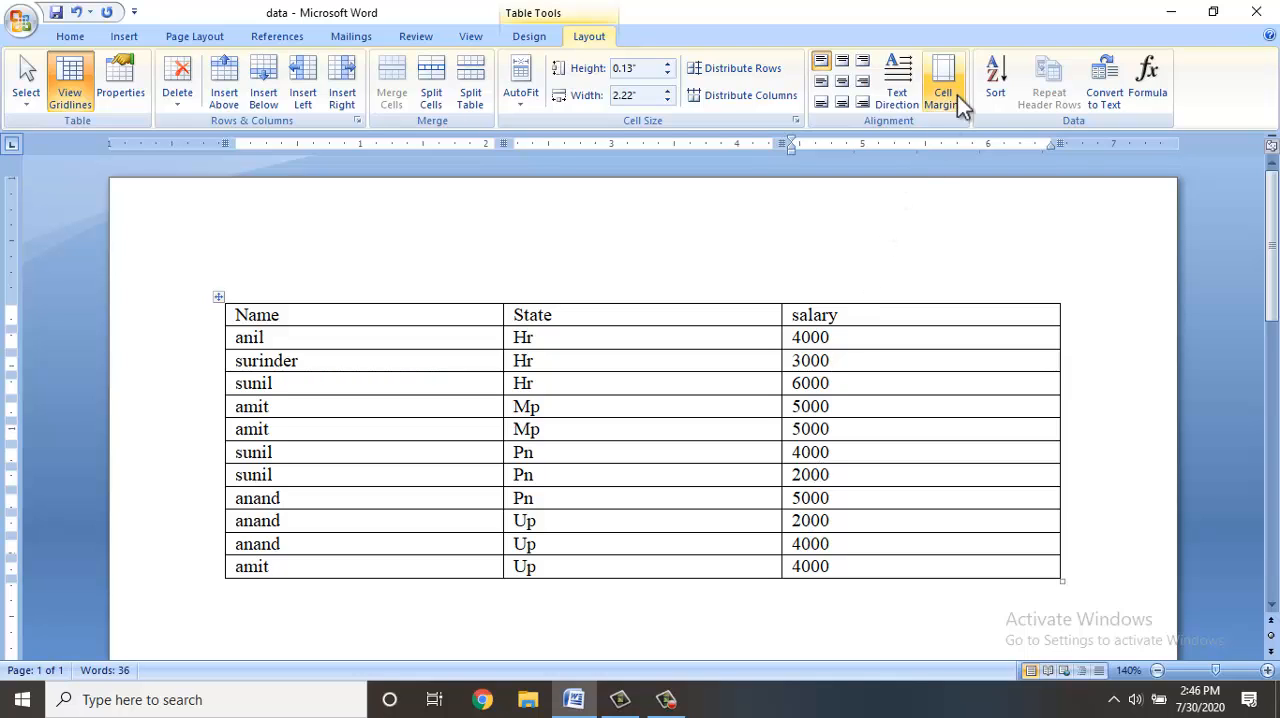
click(993, 84)
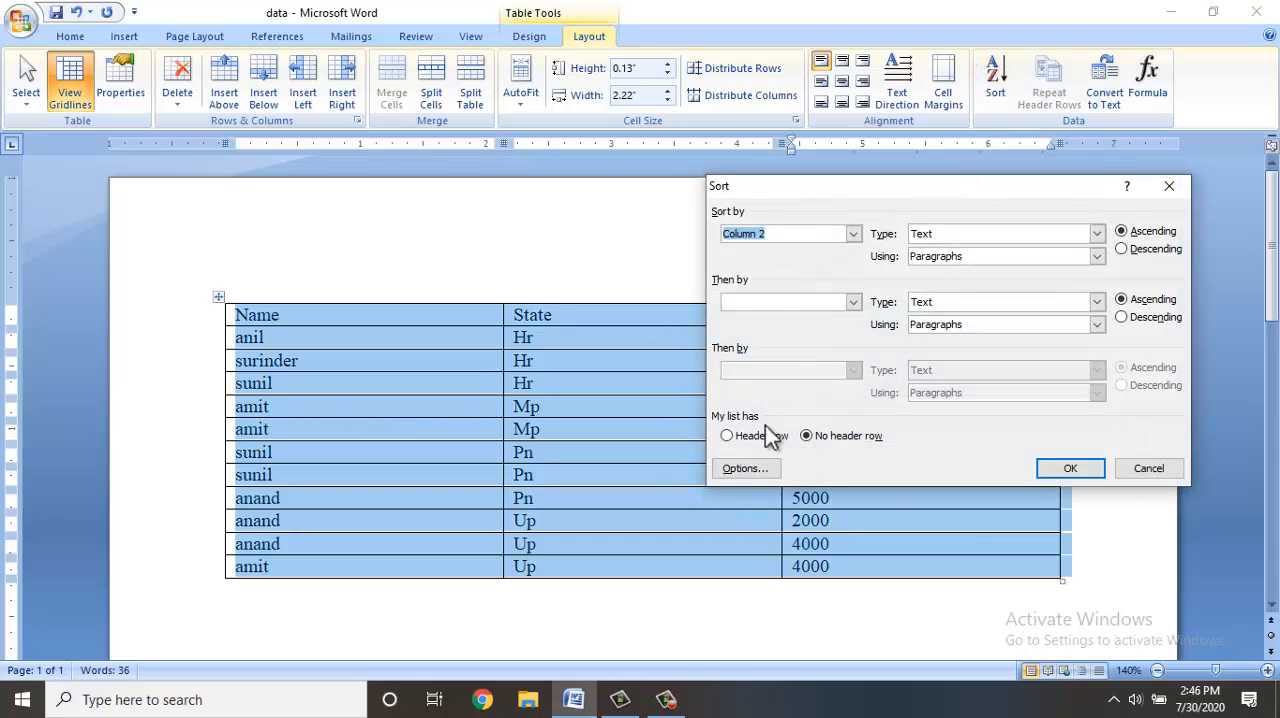
click(733, 430)
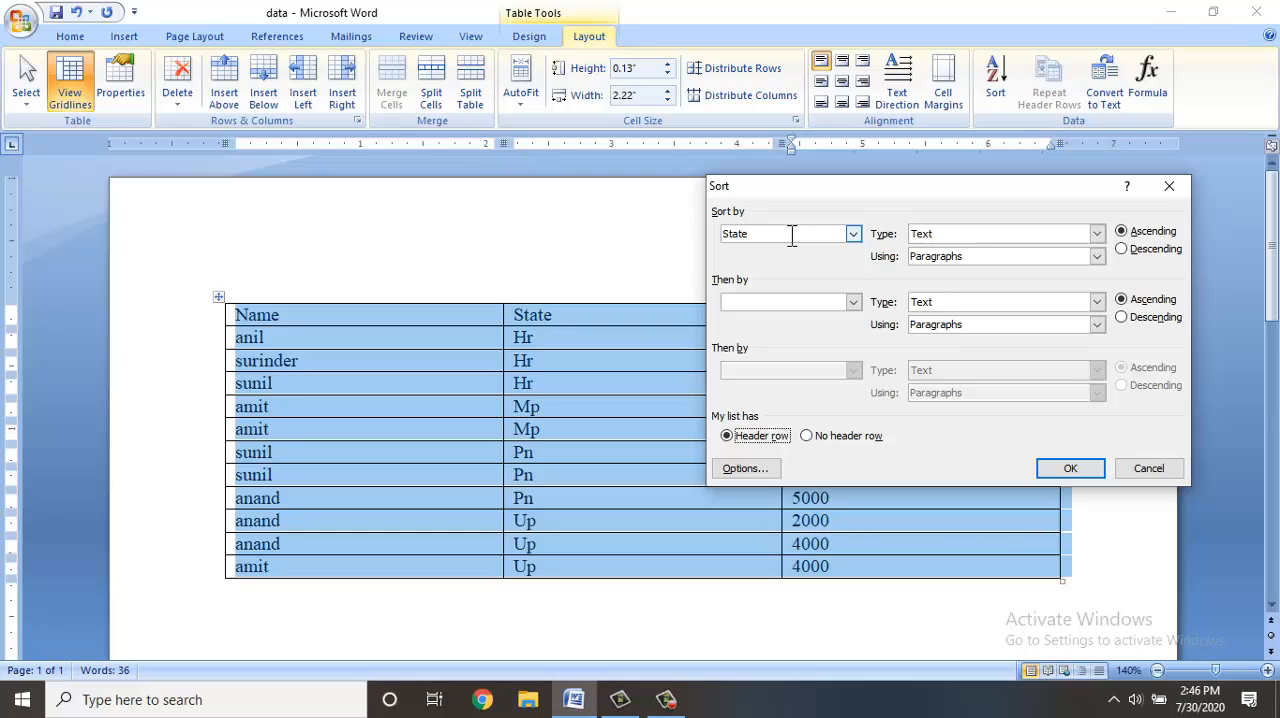
click(796, 302)
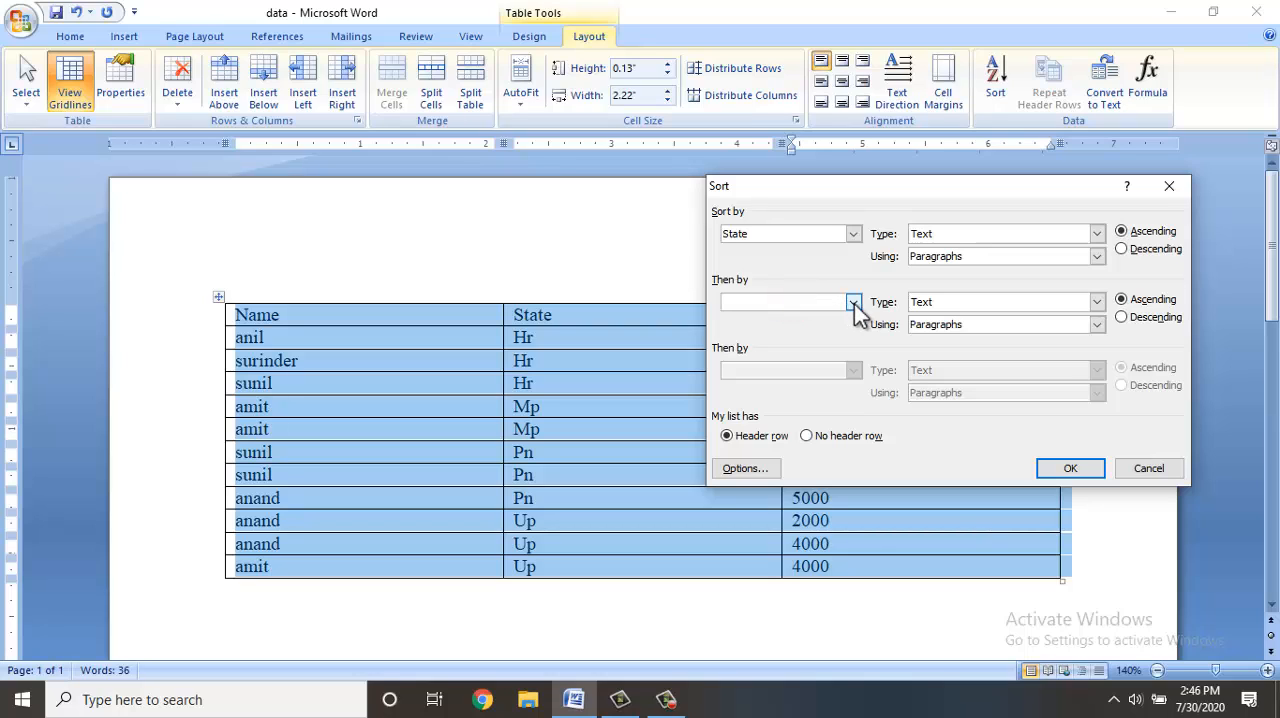
click(853, 303)
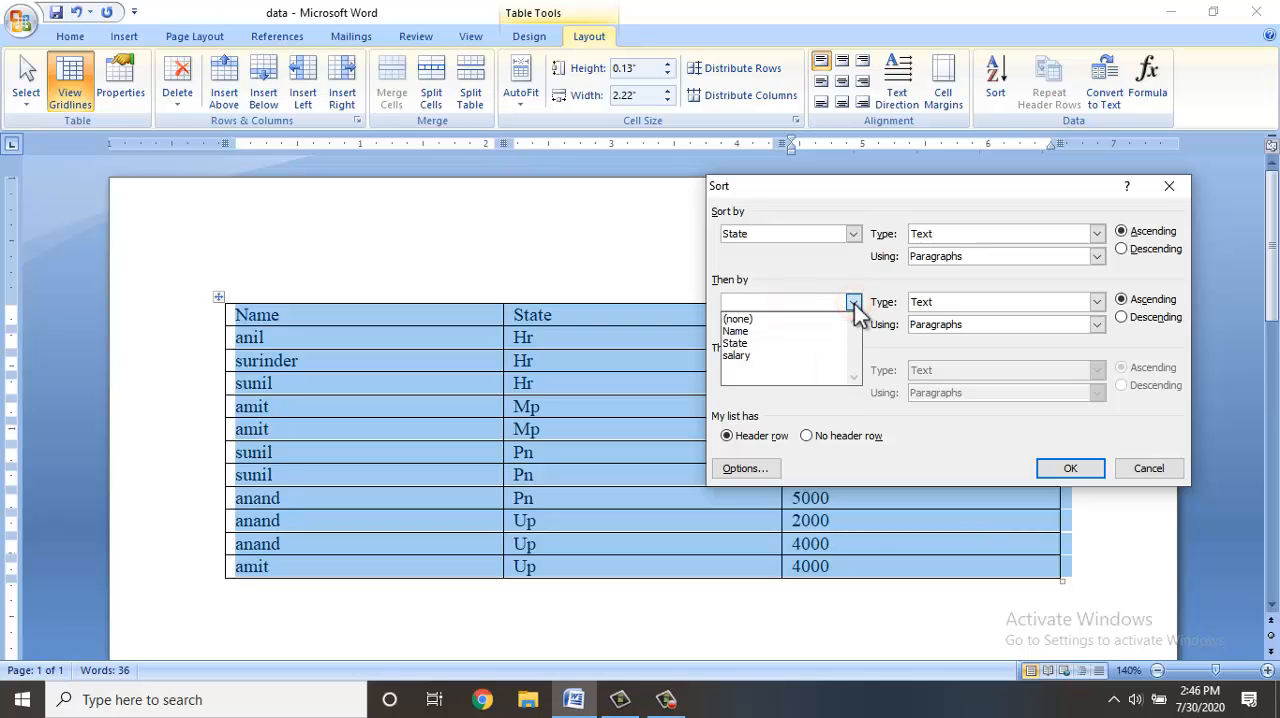
click(742, 357)
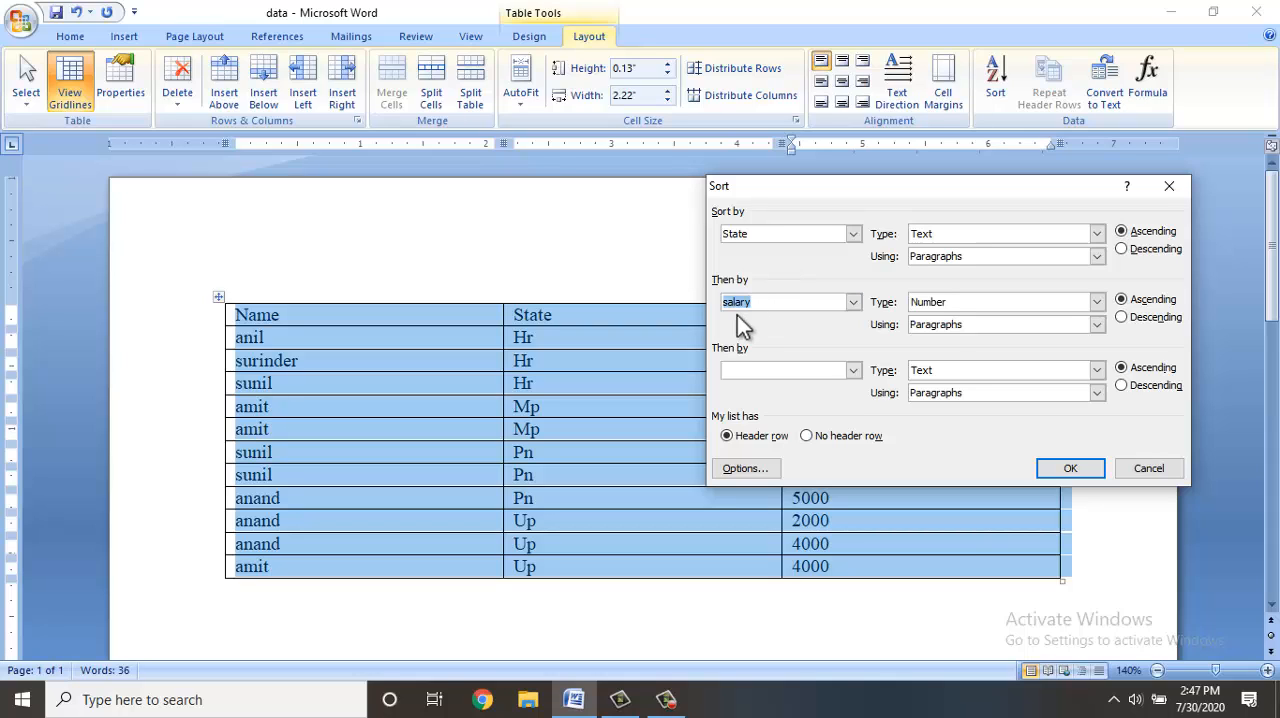
click(1070, 468)
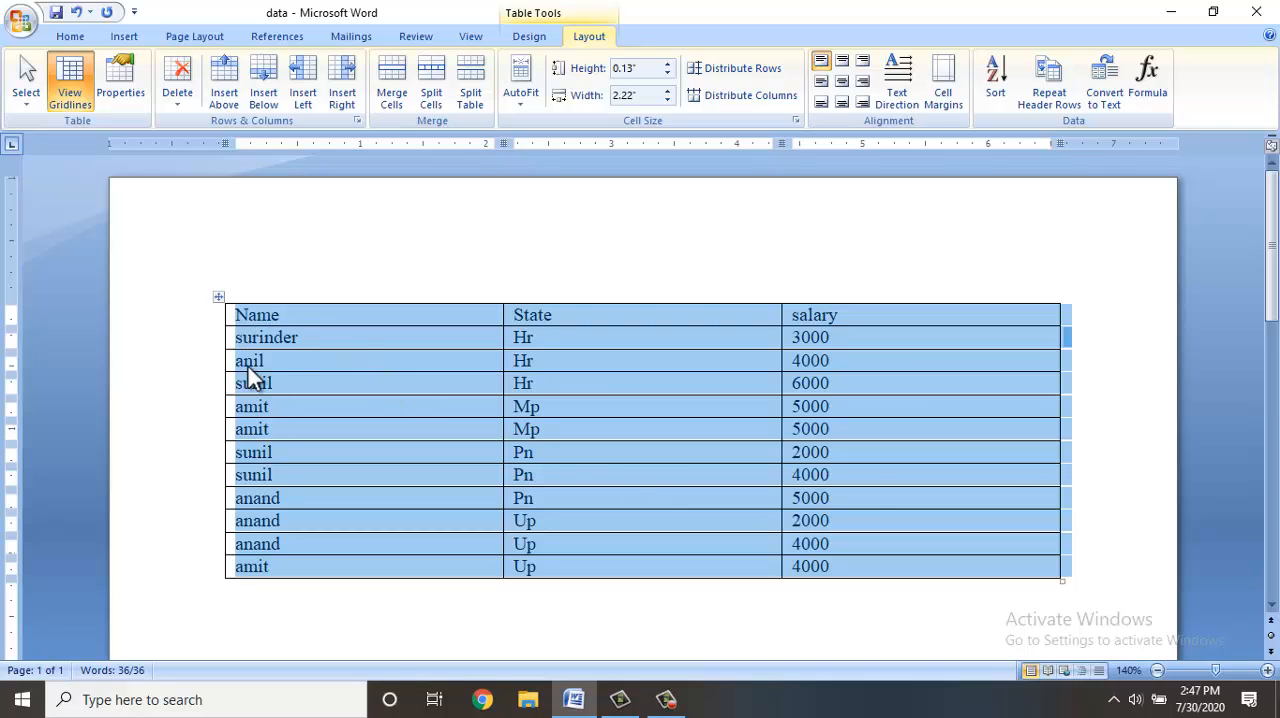
Select the three Hr cells in the State column to examine how their salaries are ordered.
click(514, 341)
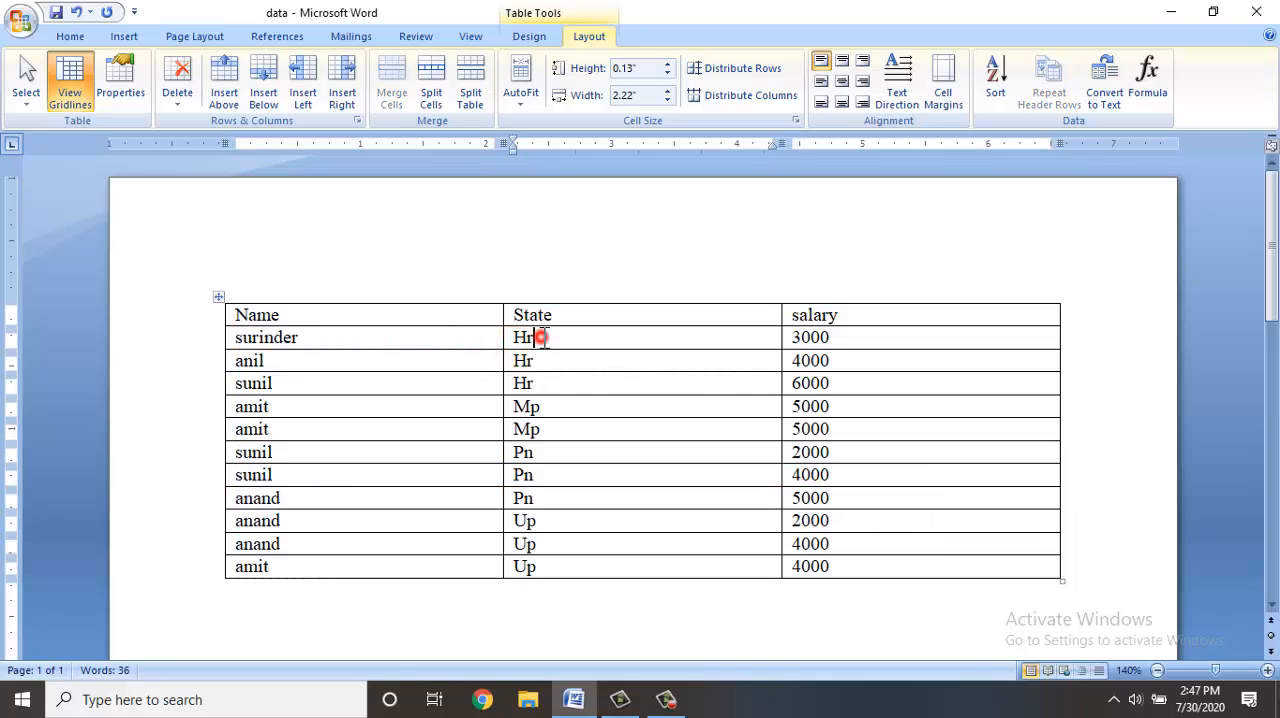
drag(544, 337, 540, 385)
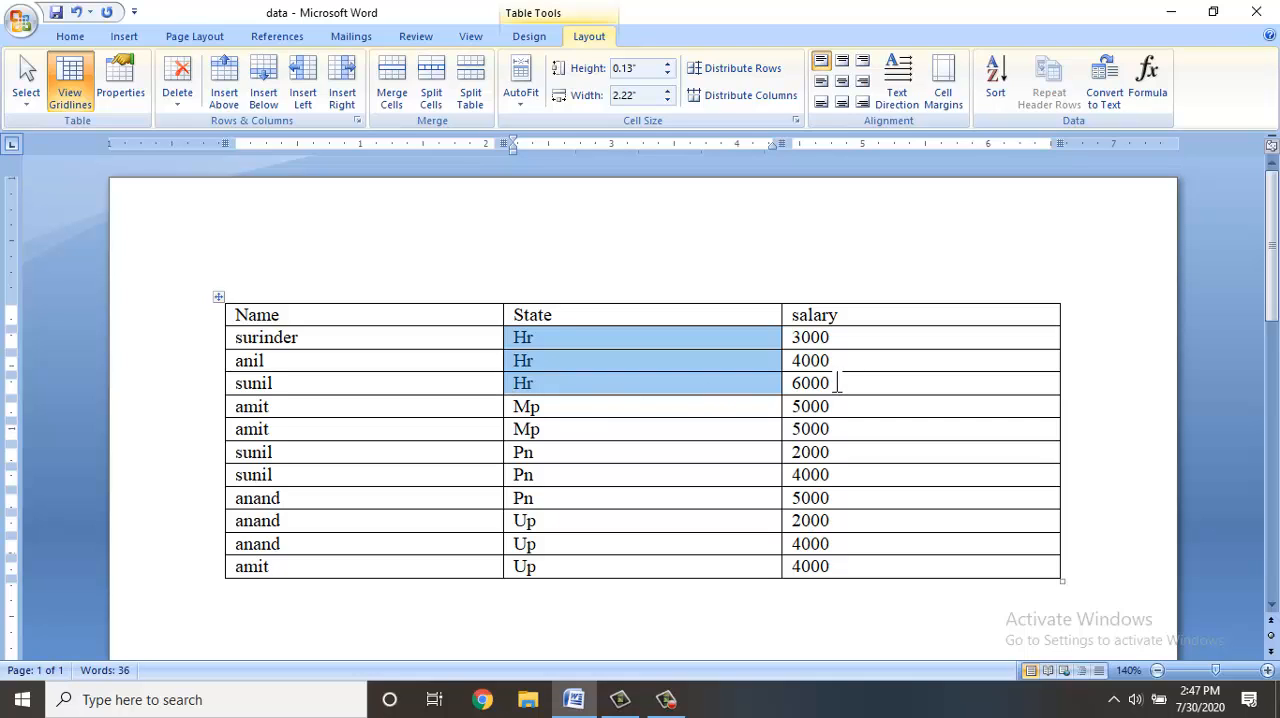
click(576, 314)
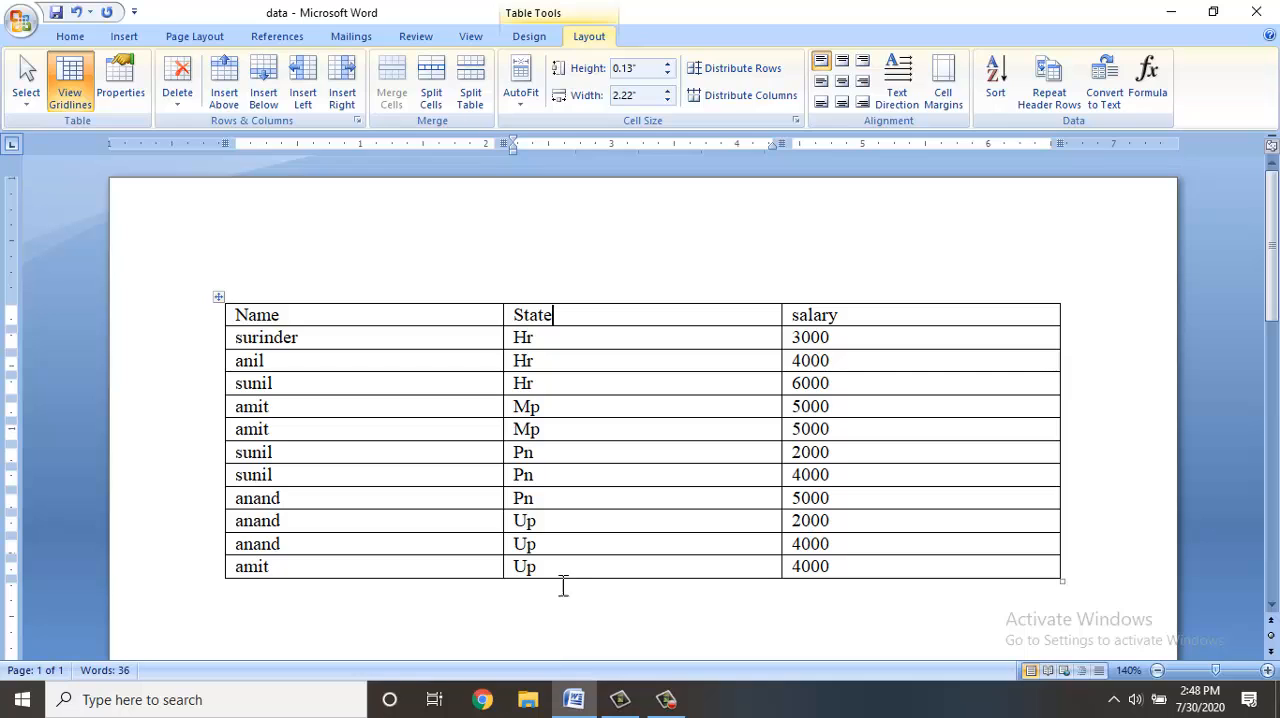
Set the header row to repeat on every page and append empty rows until the table runs onto a second page.
click(557, 315)
click(1055, 103)
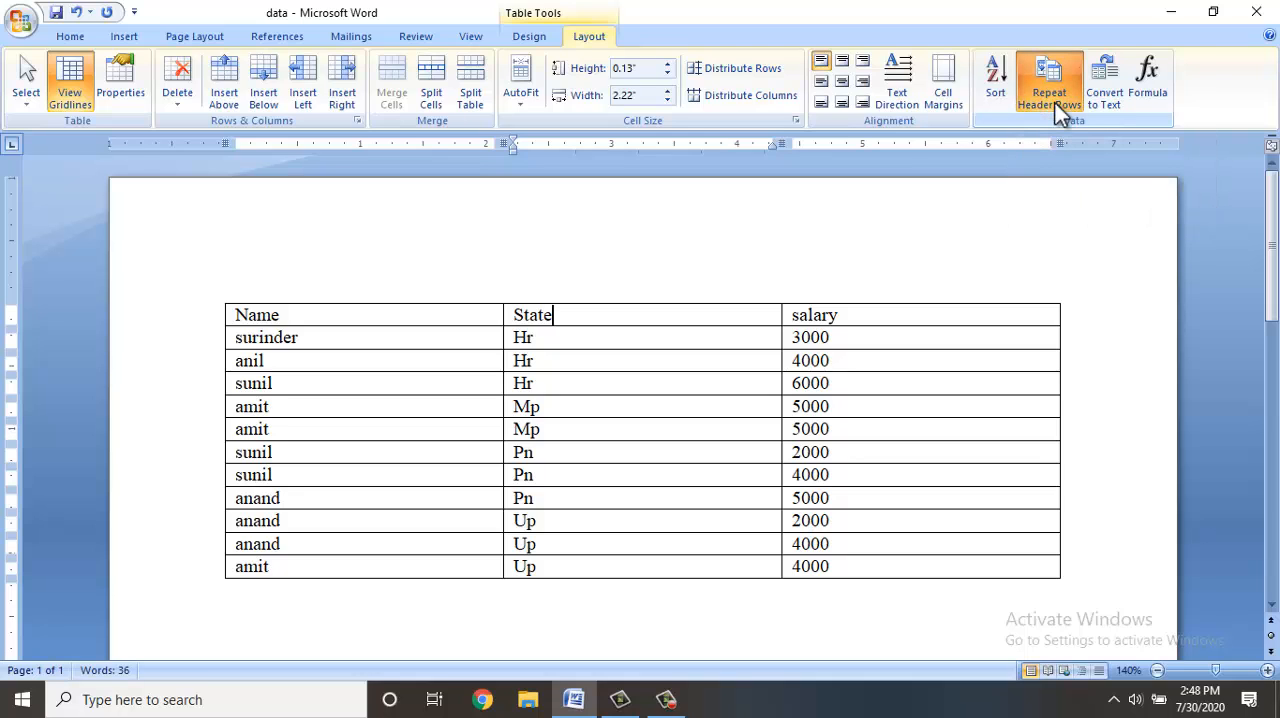
key(Tab)
key(Tab)
key(Tab)
key(Tab)
key(Tab)
key(Tab)
key(Tab)
key(Tab)
key(Tab)
key(Tab)
key(Tab)
key(Tab)
key(Tab)
key(Tab)
key(Tab)
key(Tab)
key(Tab)
key(Tab)
key(Tab)
key(Tab)
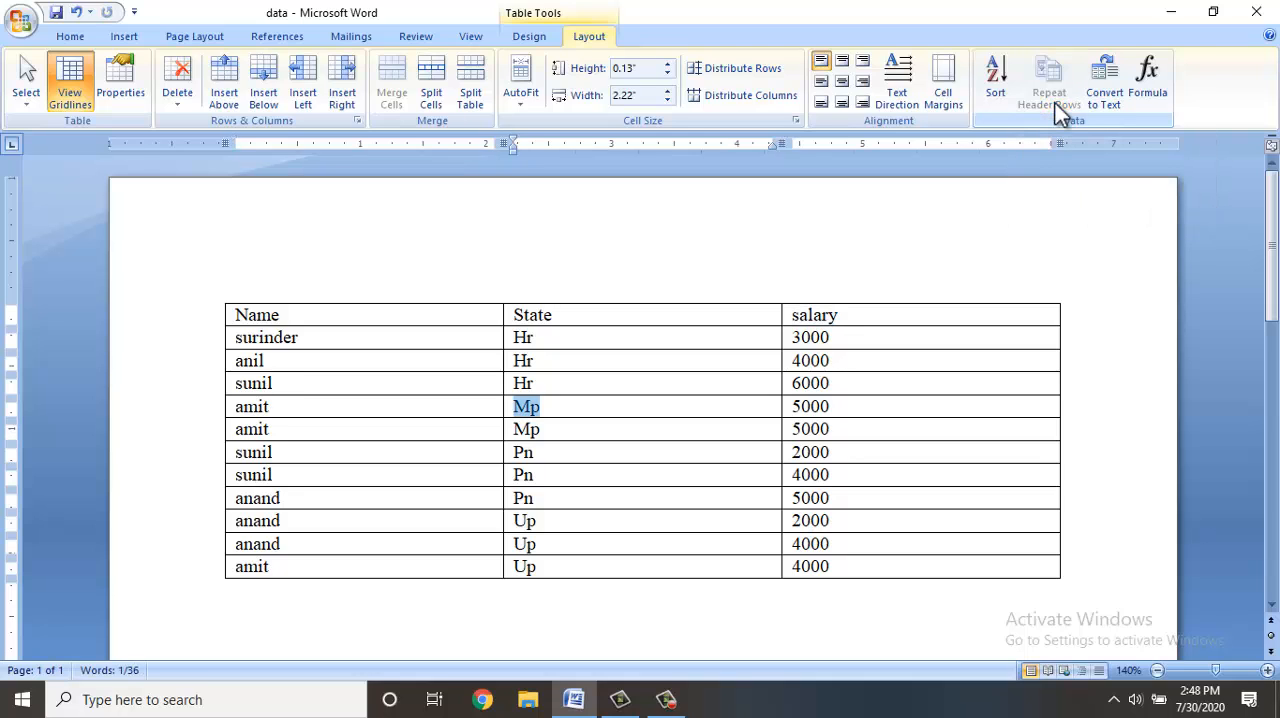
key(Tab)
key(Tab)
key(Tab)
key(Tab)
key(Tab)
key(Tab)
key(Tab)
key(Tab)
key(Tab)
key(Tab)
key(Tab)
key(Tab)
key(Tab)
key(Tab)
key(Tab)
key(Tab)
key(Tab)
key(Tab)
key(Tab)
key(Tab)
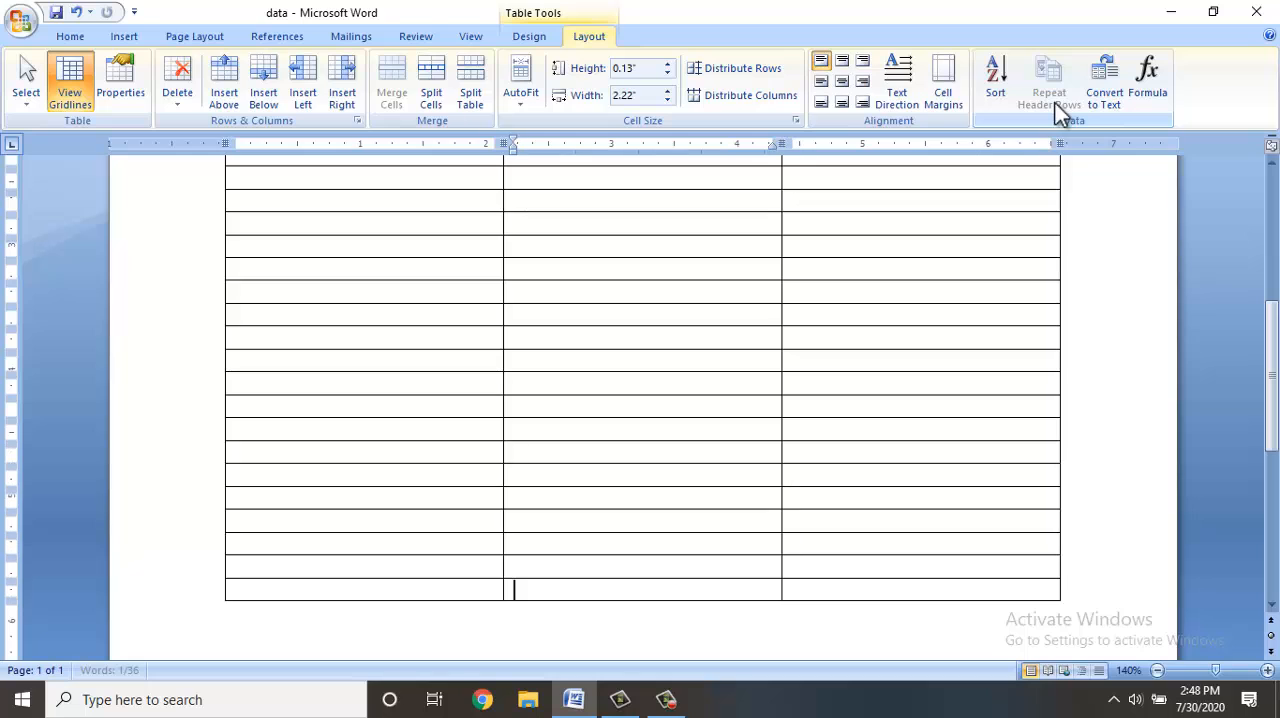
key(Tab)
key(Tab)
key(Tab)
key(Tab)
key(Tab)
key(Tab)
key(Tab)
key(Tab)
key(Tab)
key(Tab)
key(Tab)
key(Tab)
key(Tab)
key(Tab)
key(Tab)
key(Tab)
key(Tab)
key(Tab)
key(Tab)
key(Tab)
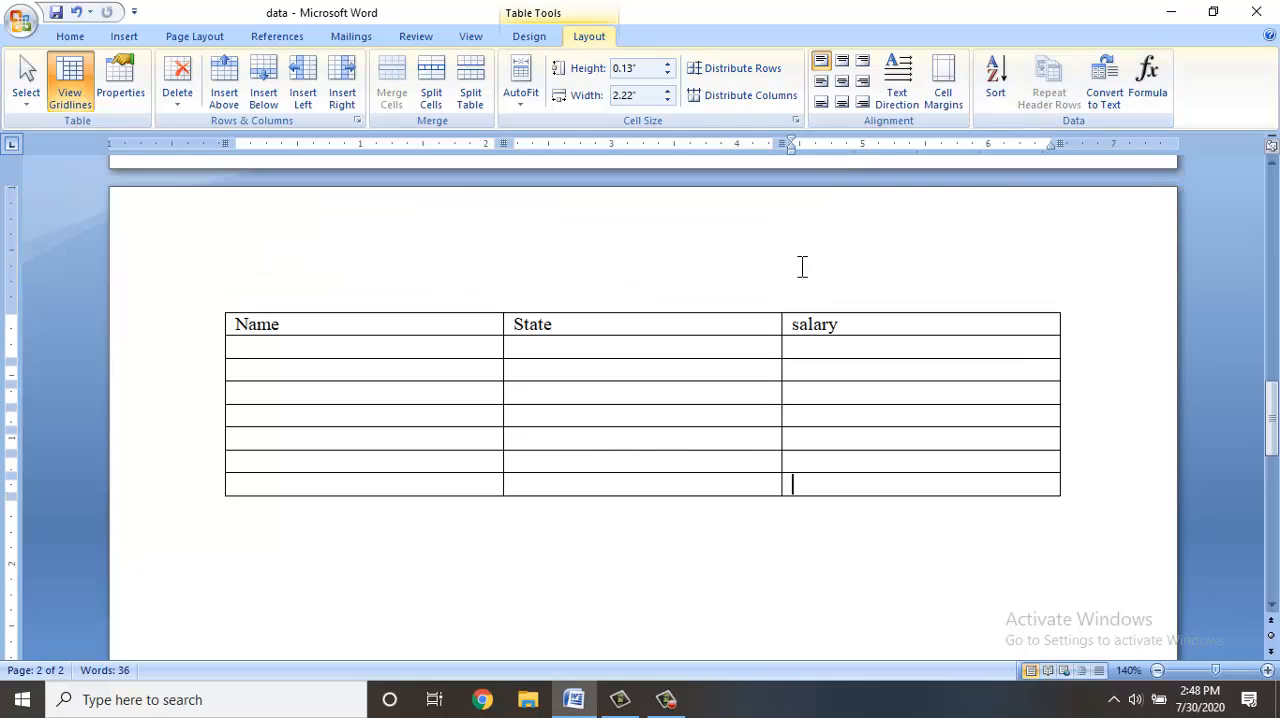
scroll(780, 286, up, 6)
scroll(780, 286, up, 8)
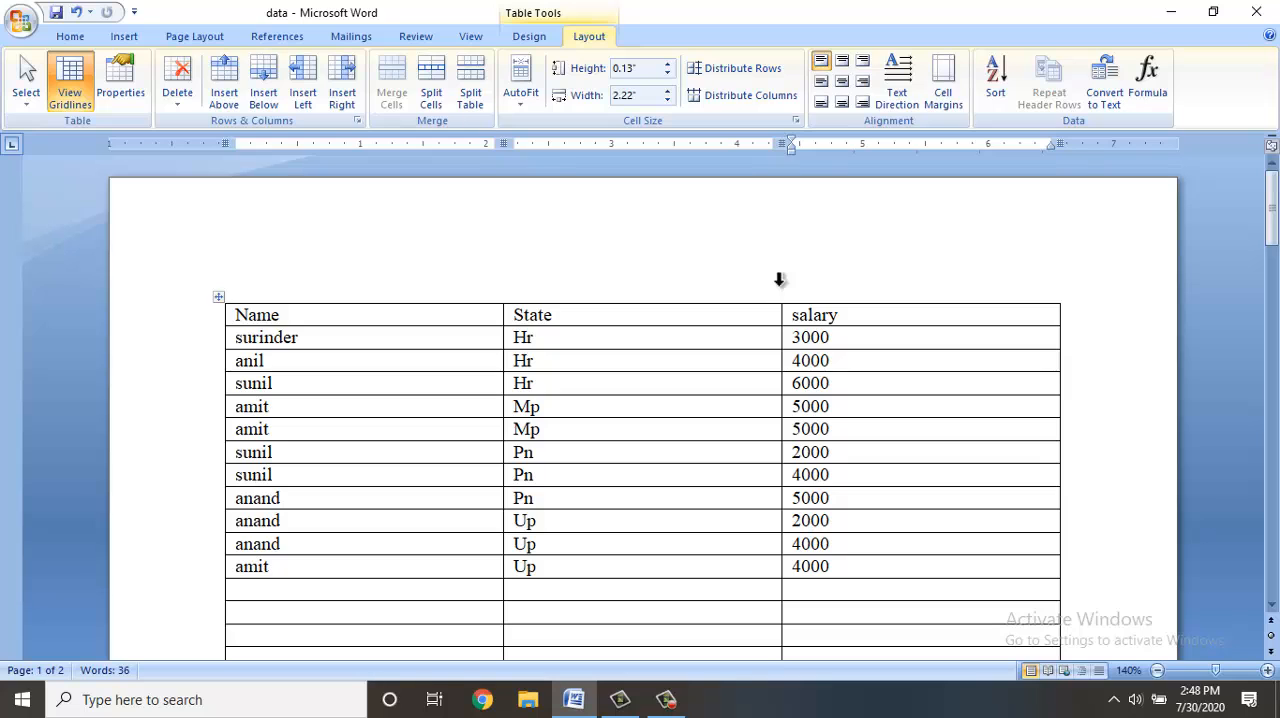
scroll(780, 282, down, 10)
scroll(779, 286, down, 6)
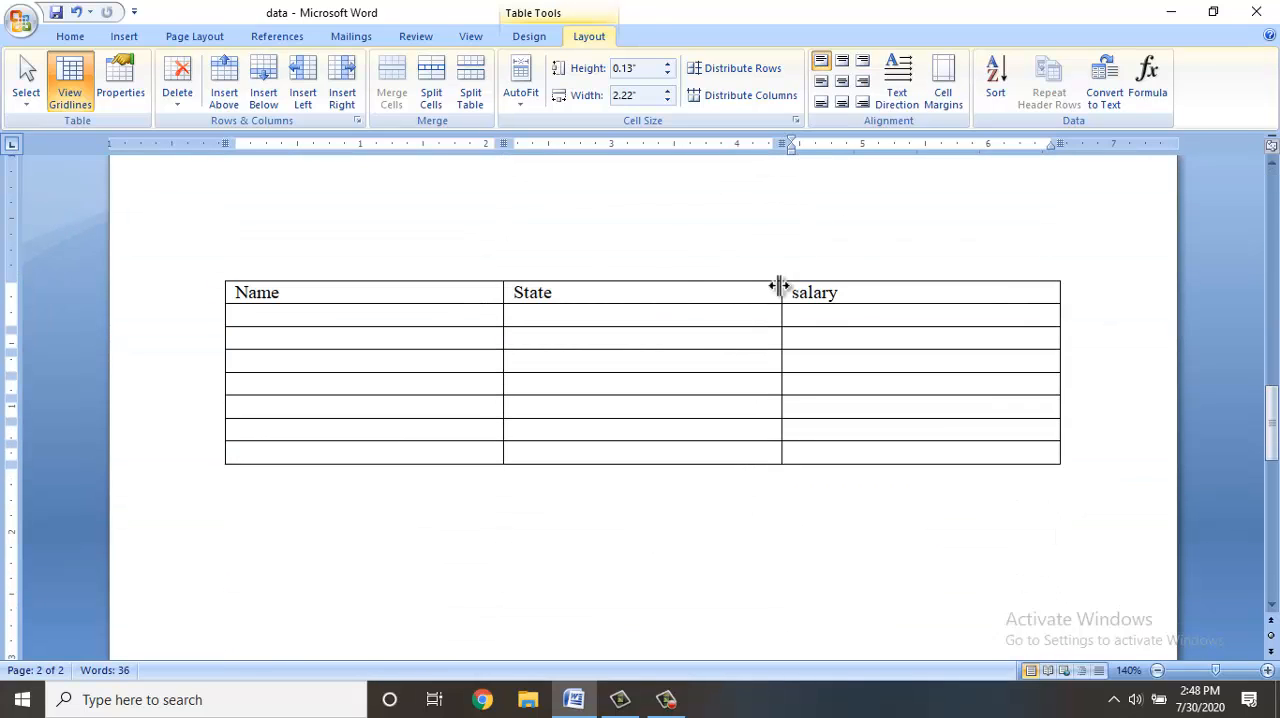
Append more empty rows to the end of the table until it extends well onto a third page.
key(Tab)
key(Tab)
key(Tab)
key(Tab)
key(Tab)
key(Tab)
key(Tab)
key(Tab)
key(Tab)
key(Tab)
key(Tab)
key(Tab)
key(Tab)
key(Tab)
key(Tab)
key(Tab)
key(Tab)
key(Tab)
key(Tab)
key(Tab)
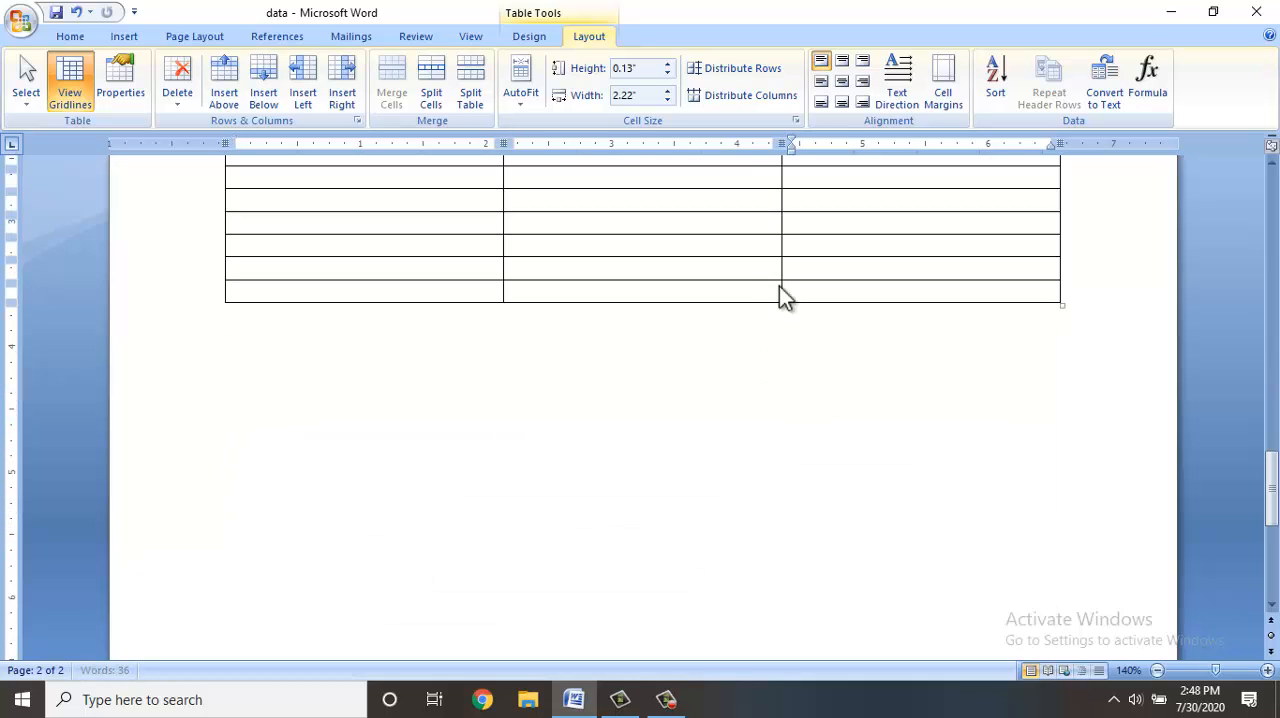
key(Tab)
key(Tab)
key(Tab)
key(Tab)
key(Tab)
key(Tab)
key(Tab)
key(Tab)
key(Tab)
key(Tab)
key(Tab)
key(Tab)
key(Tab)
key(Tab)
key(Tab)
key(Tab)
key(Tab)
key(Tab)
key(Tab)
key(Tab)
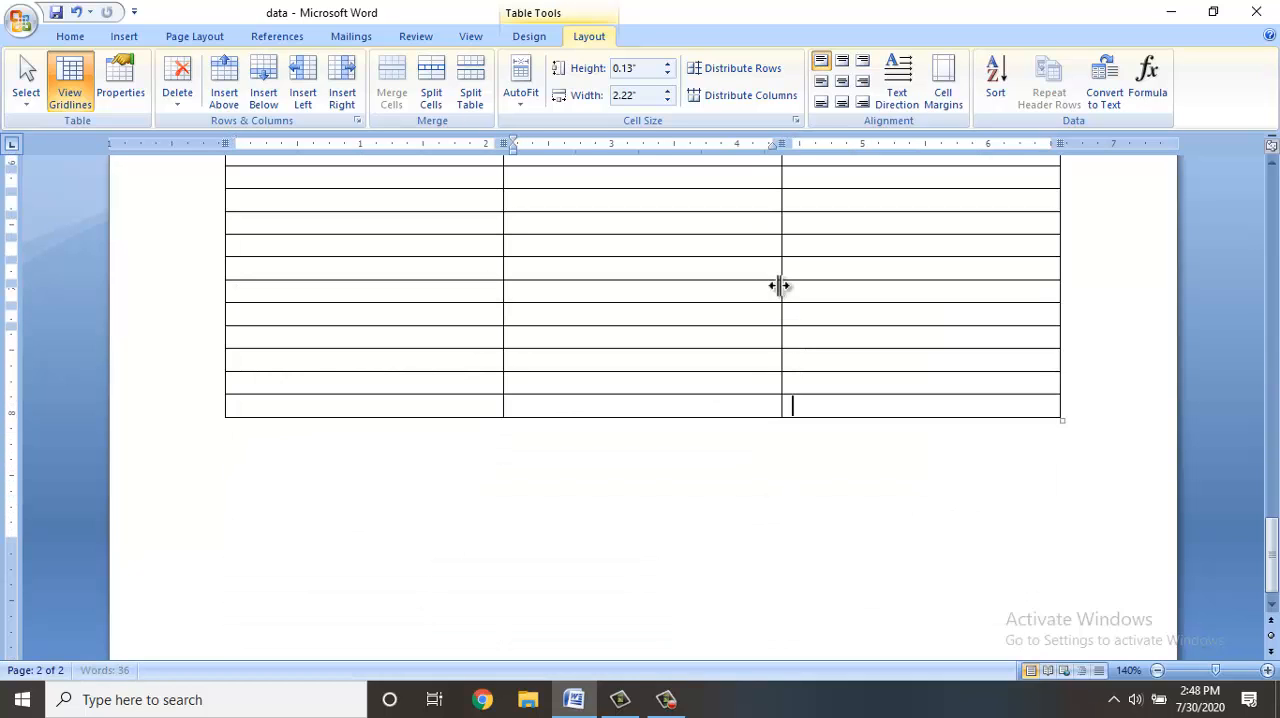
key(Tab)
key(Tab)
key(Tab)
key(Tab)
key(Tab)
key(Tab)
key(Tab)
key(Tab)
key(Tab)
key(Tab)
key(Tab)
key(Tab)
key(Tab)
key(Tab)
key(Tab)
key(Tab)
key(Tab)
key(Tab)
key(Tab)
key(Tab)
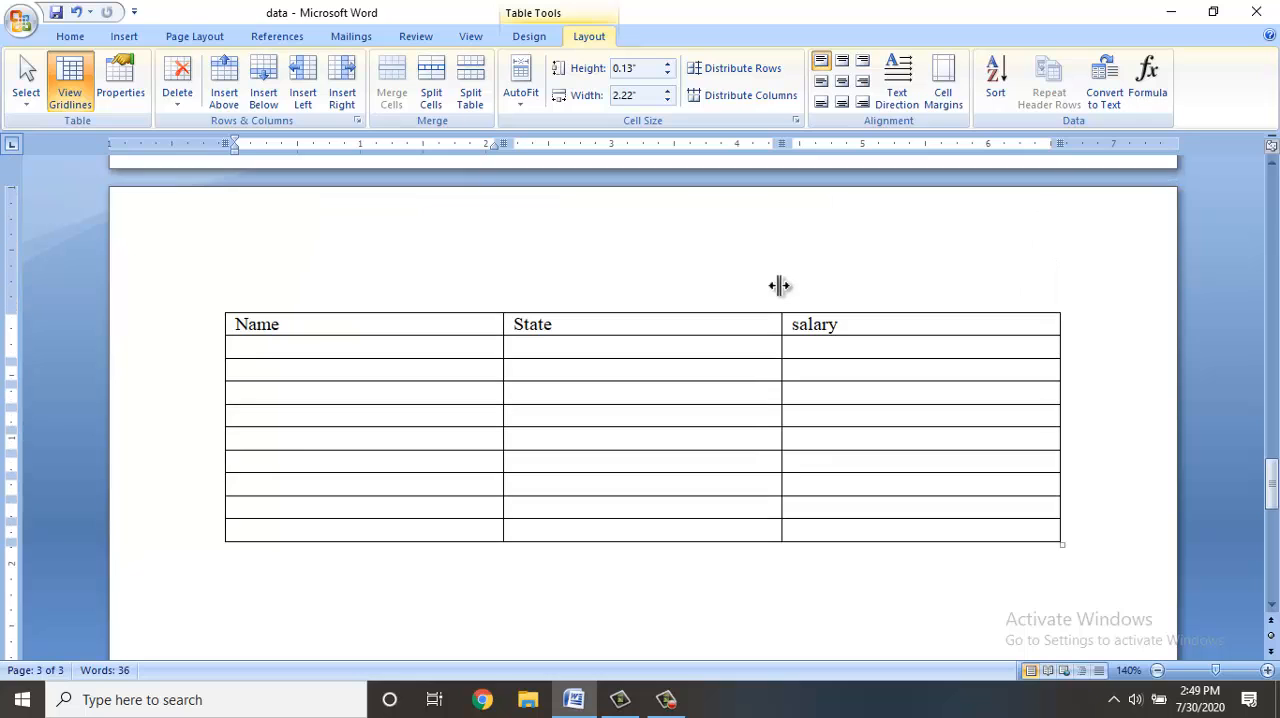
key(Tab)
key(Tab)
key(Tab)
key(Tab)
key(Tab)
key(Tab)
key(Tab)
key(Tab)
key(Tab)
key(Tab)
key(Tab)
key(Tab)
key(Tab)
key(Tab)
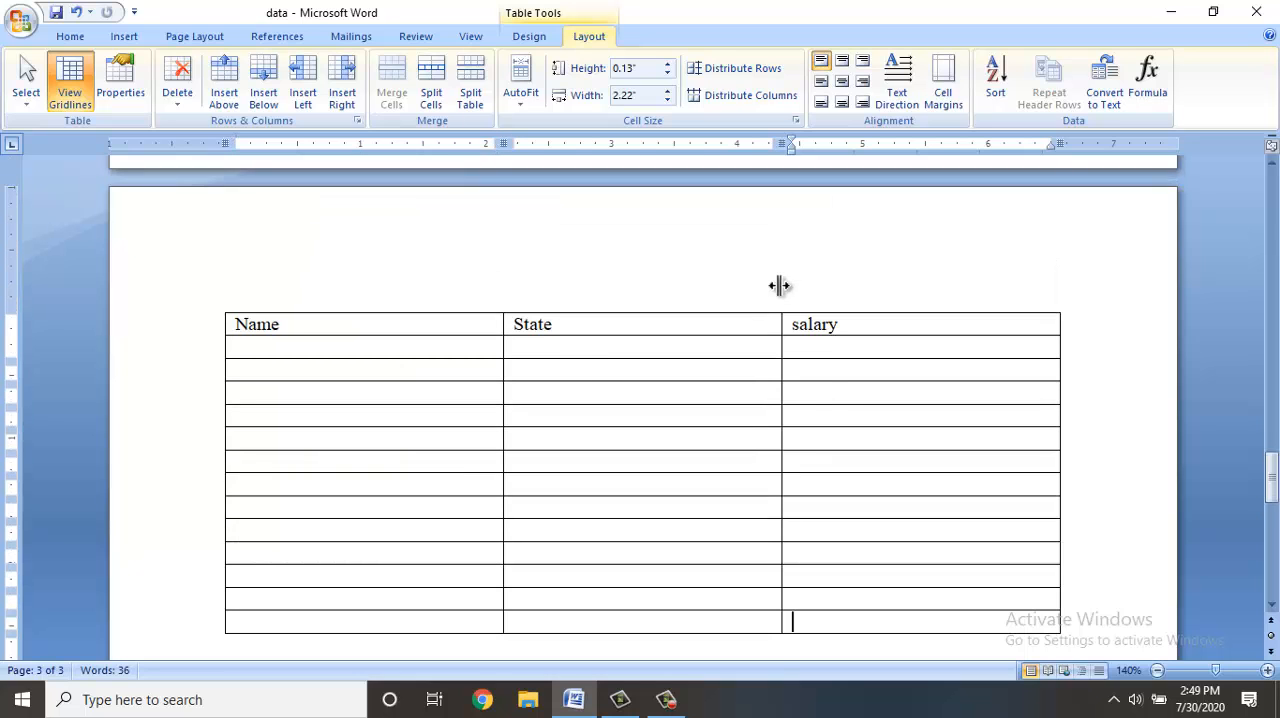
key(Tab)
key(Tab)
key(Tab)
key(Tab)
key(Tab)
key(Tab)
key(Tab)
key(Tab)
key(Tab)
key(Tab)
key(Tab)
key(Tab)
key(Tab)
key(Tab)
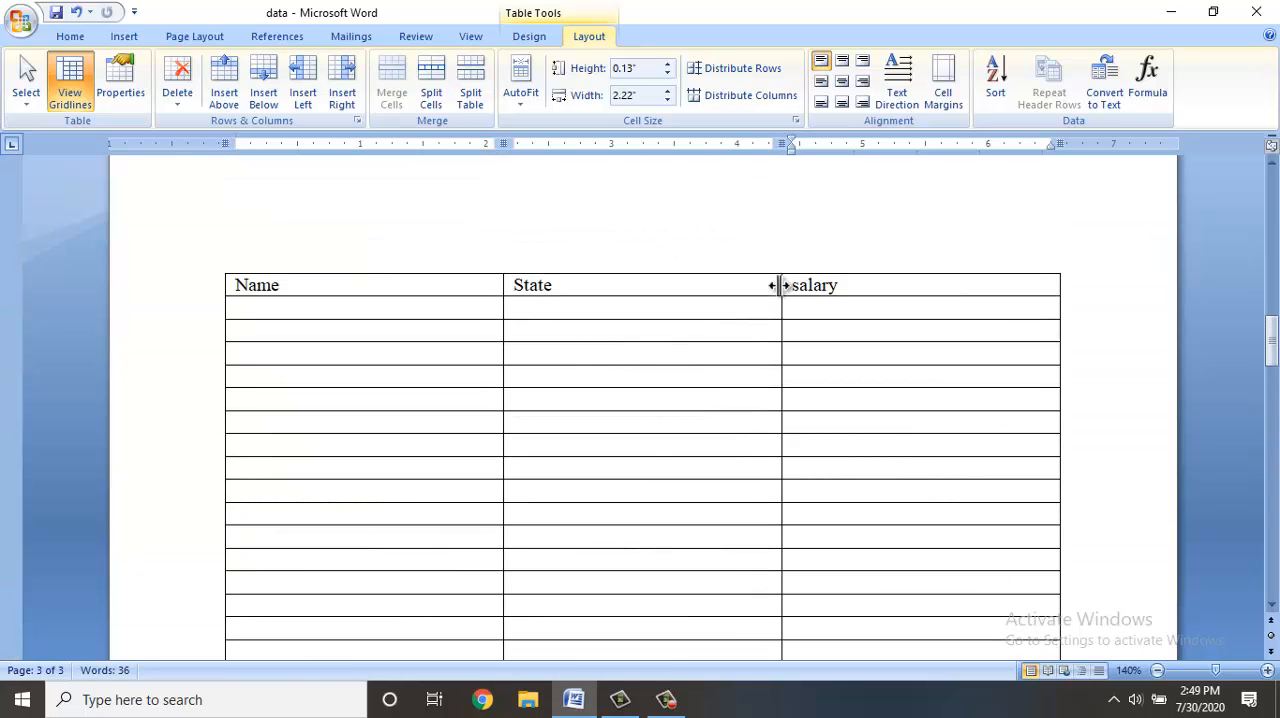
Turn off header row repetition for the table's first row and check the top of the second page.
scroll(779, 286, up, 15)
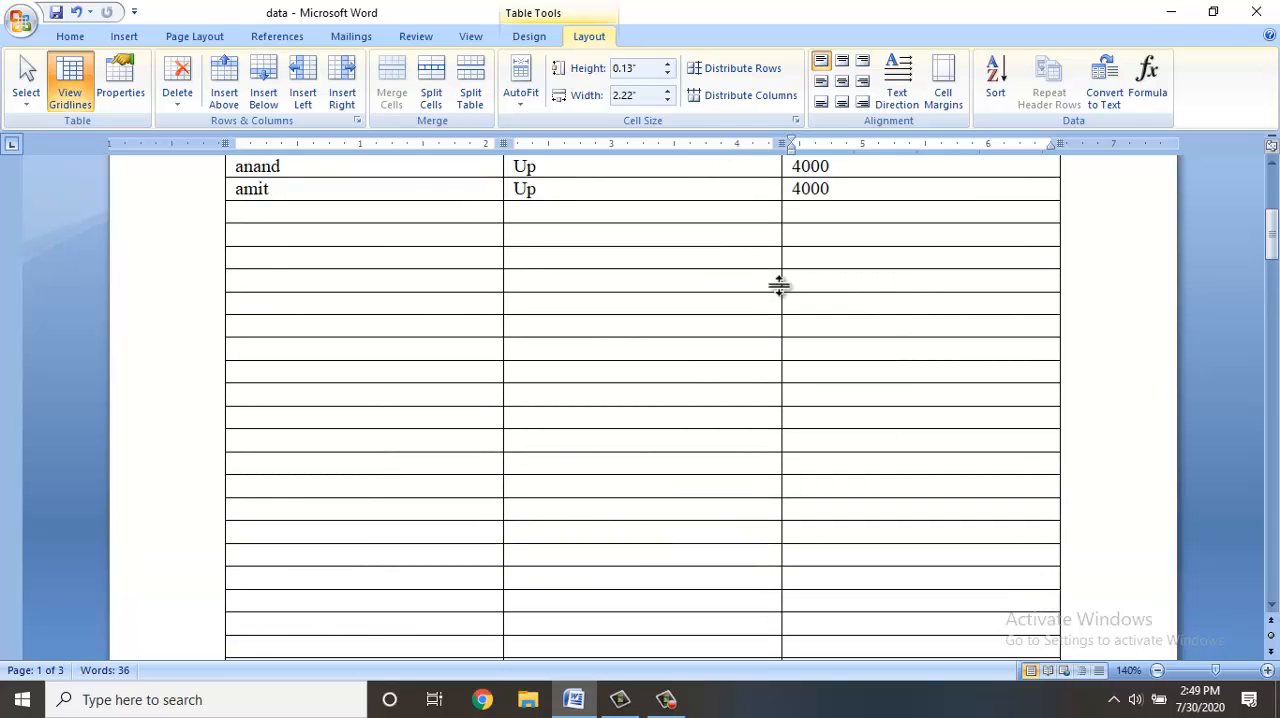
scroll(948, 186, up, 4)
scroll(874, 186, up, 2)
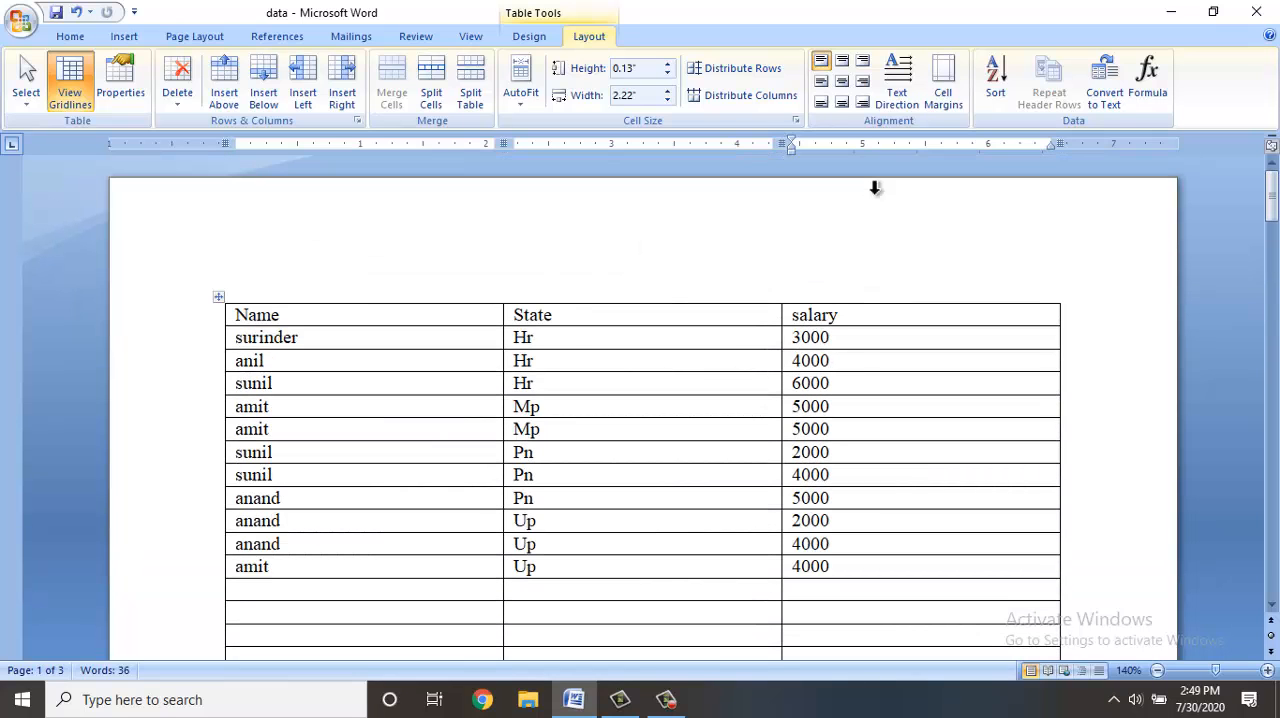
click(843, 317)
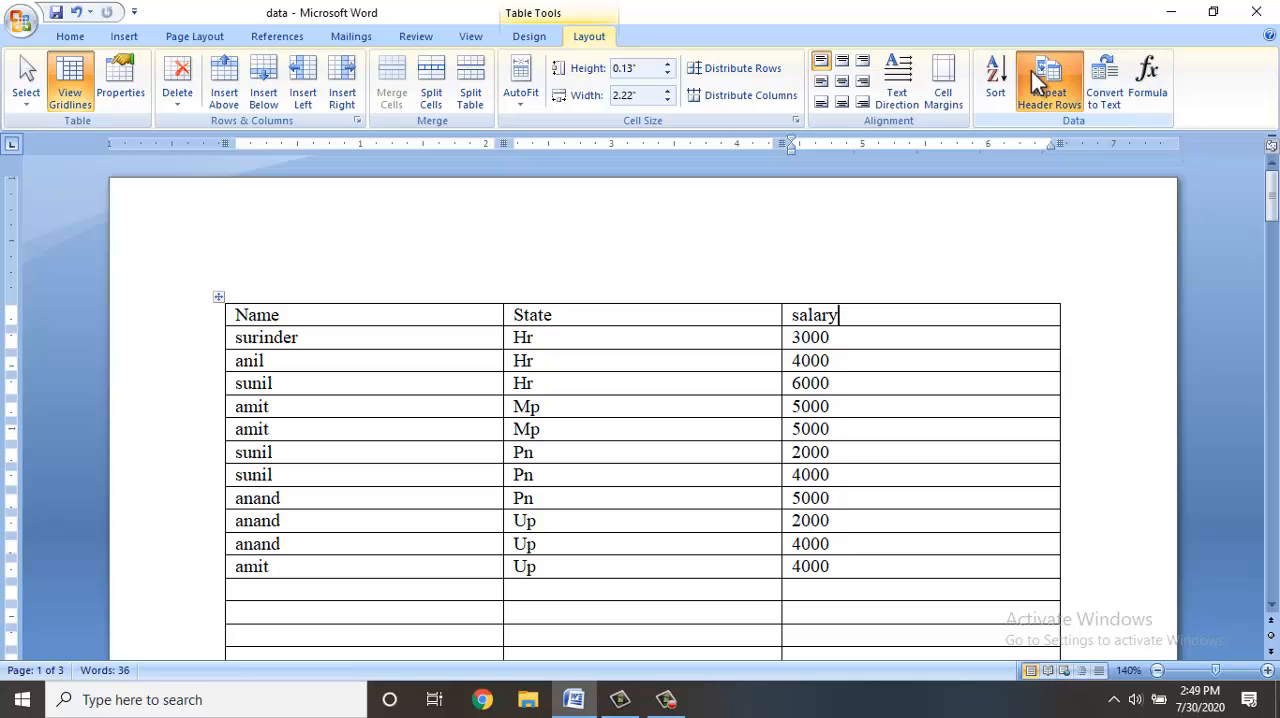
scroll(922, 412, down, 3)
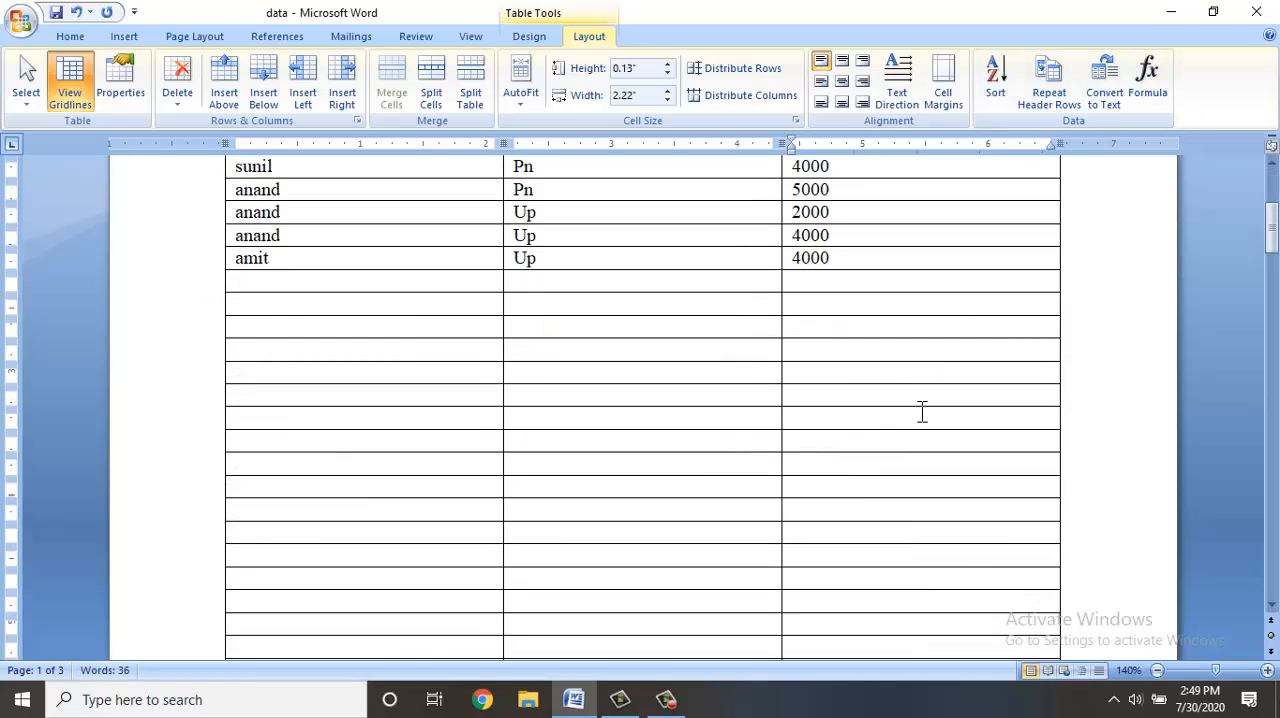
scroll(922, 412, down, 5)
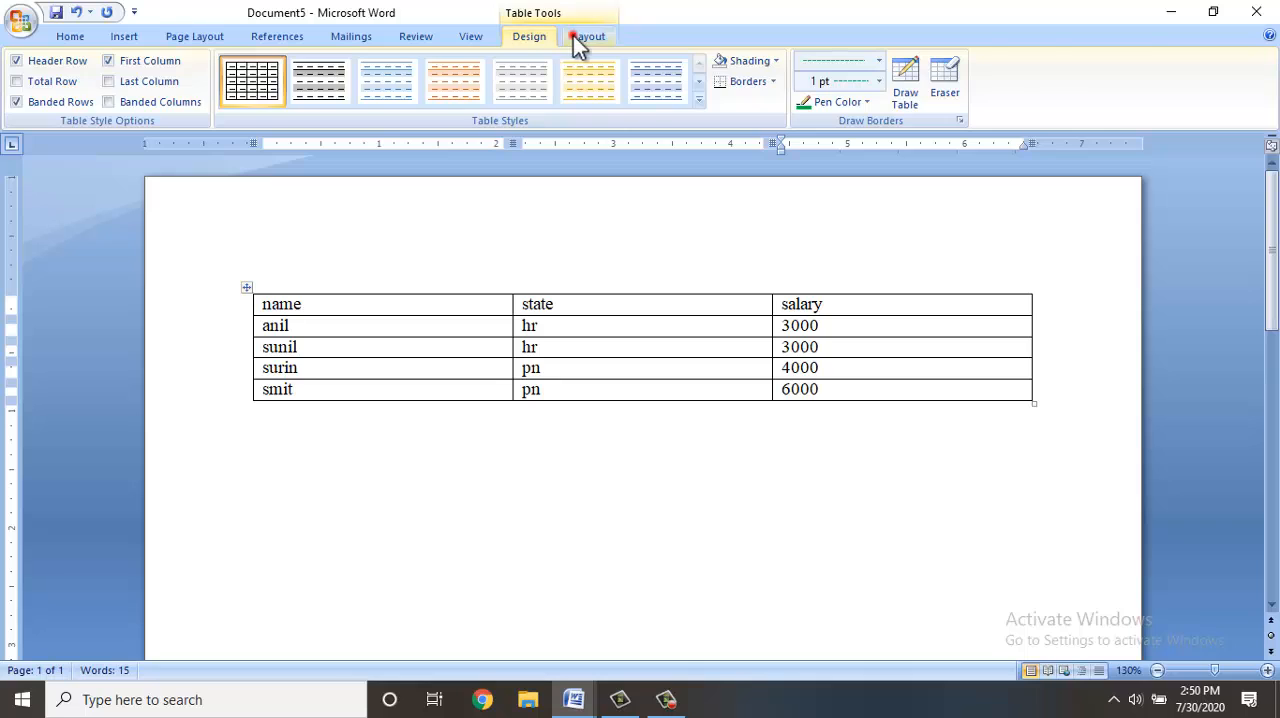
click(578, 37)
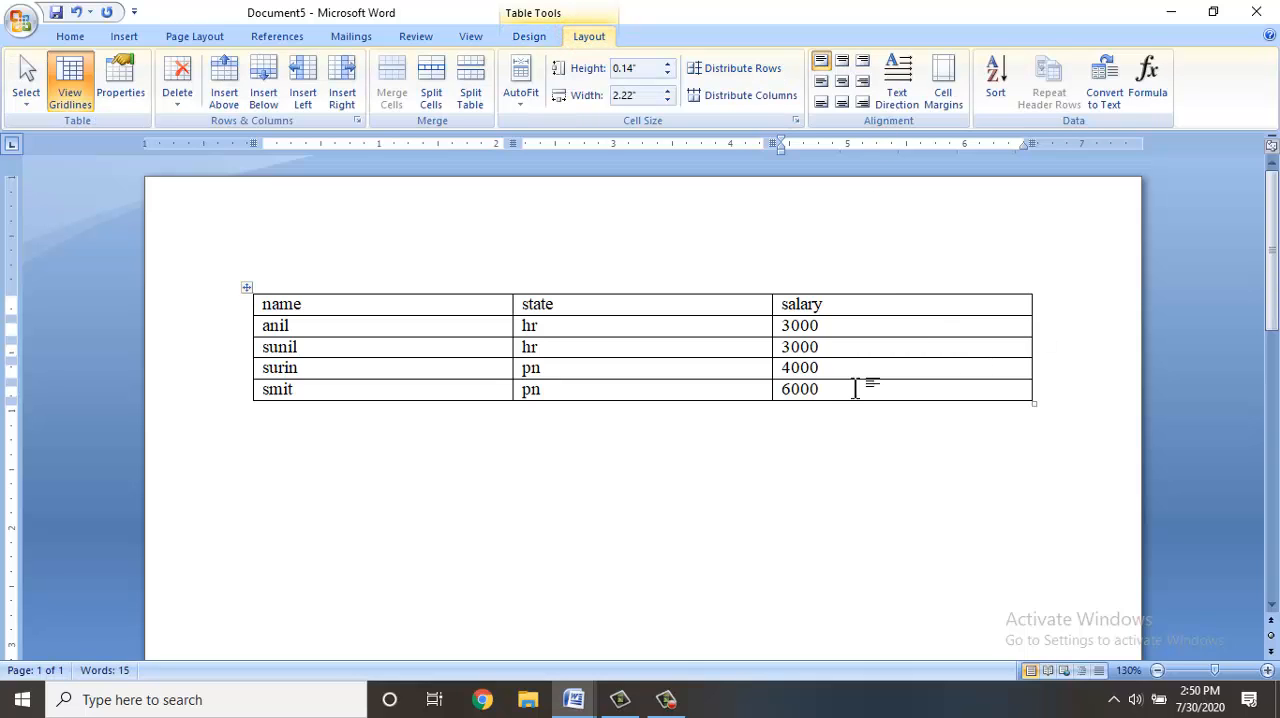
Convert the whole name, state and salary table to text, separating the entries with paragraph marks.
drag(831, 389, 426, 306)
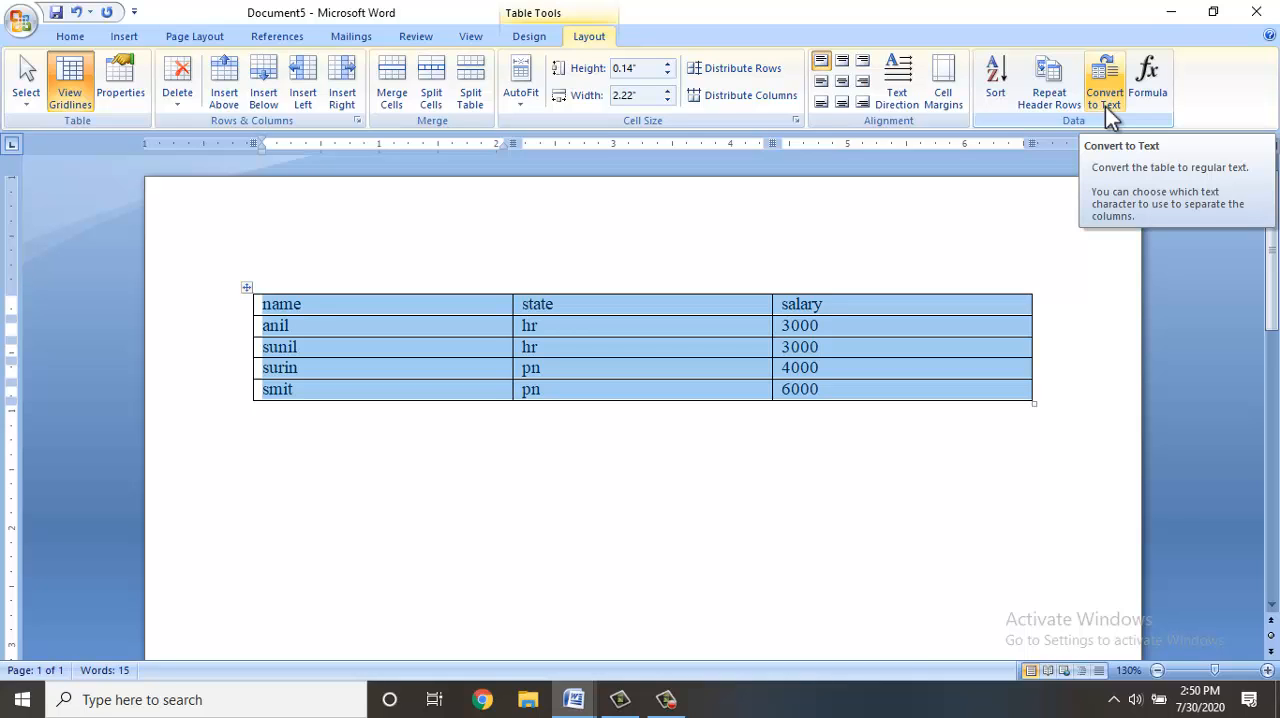
click(1105, 106)
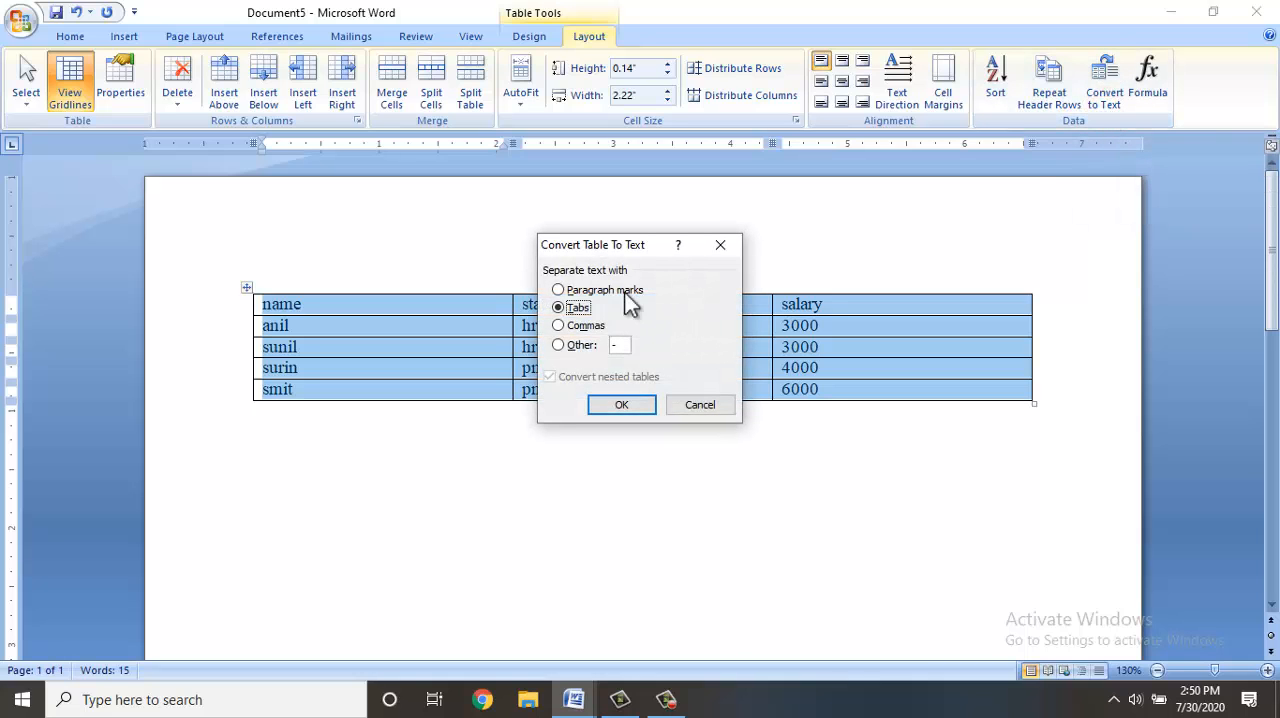
drag(609, 248, 837, 386)
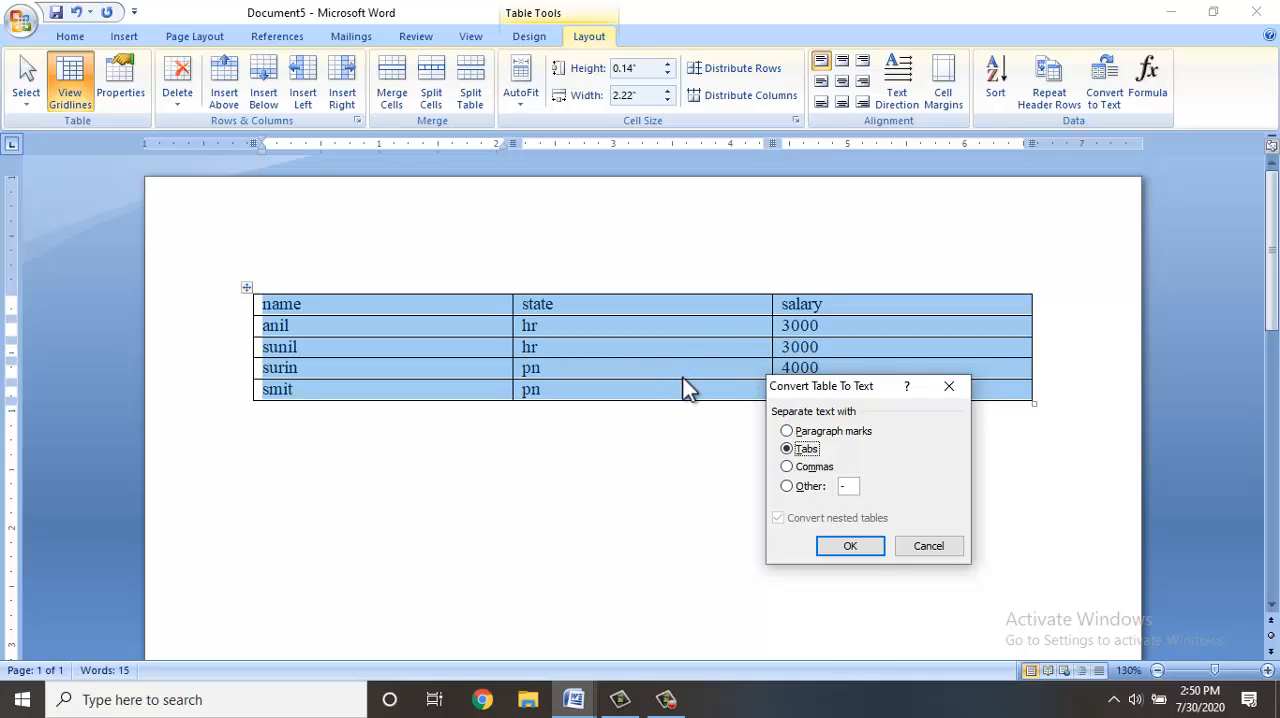
click(805, 433)
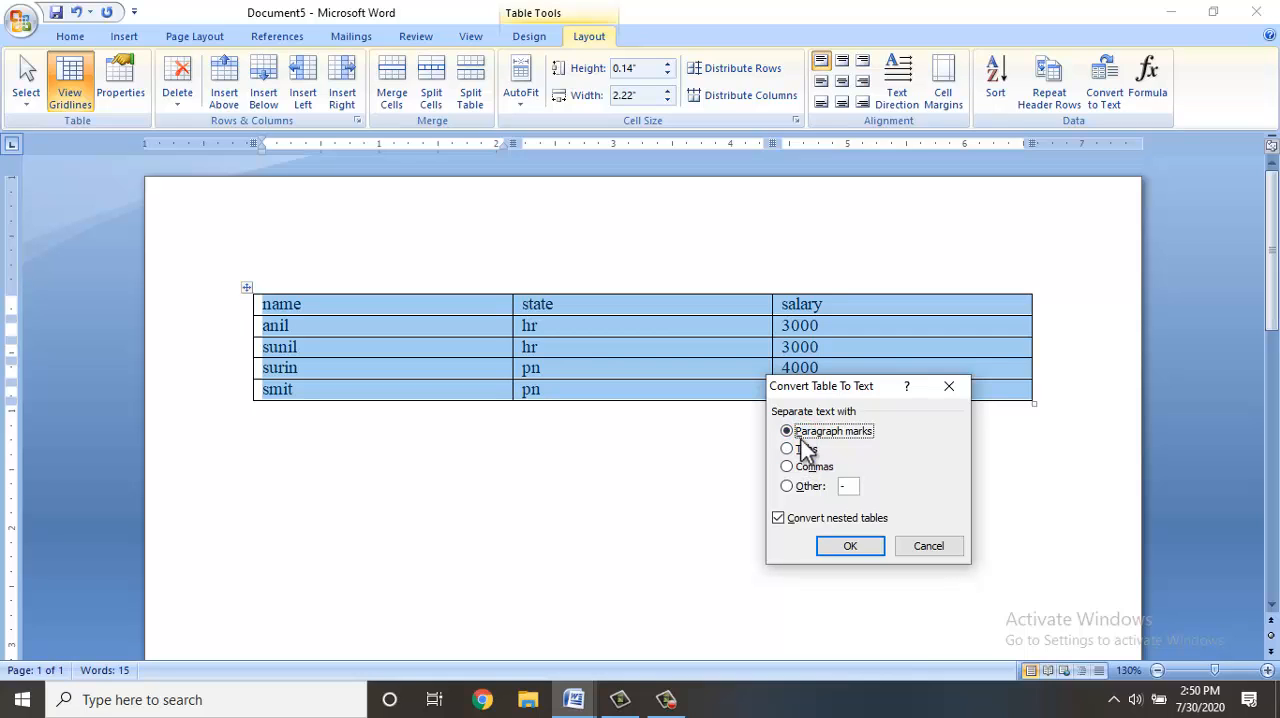
click(830, 546)
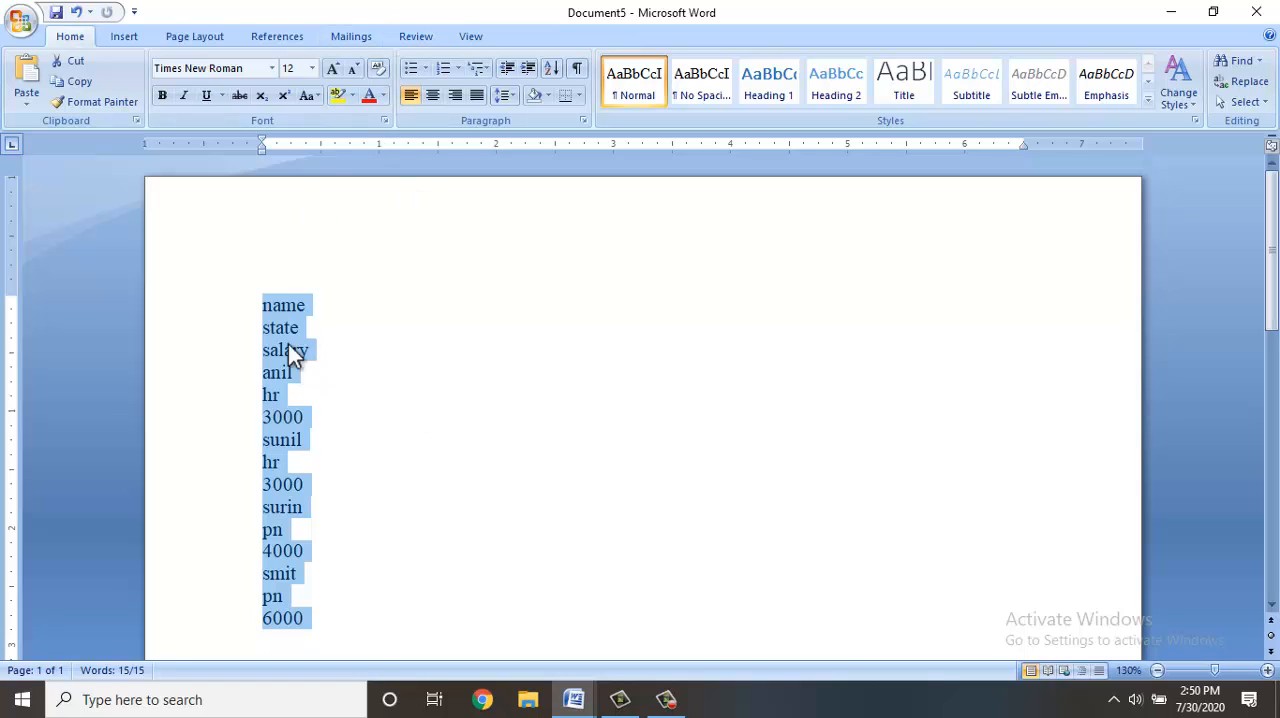
Convert the selected paragraphs back into a table with 3 columns, AutoFit to window and text separated at paragraphs.
click(134, 42)
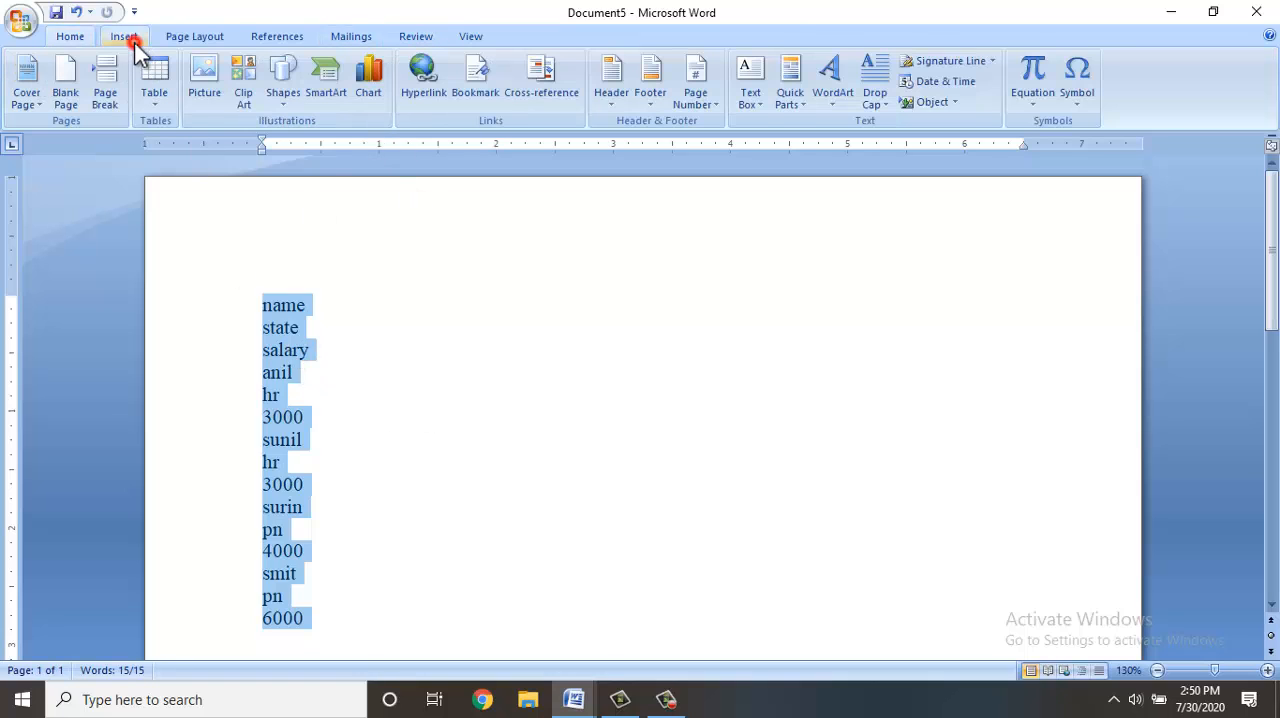
click(147, 106)
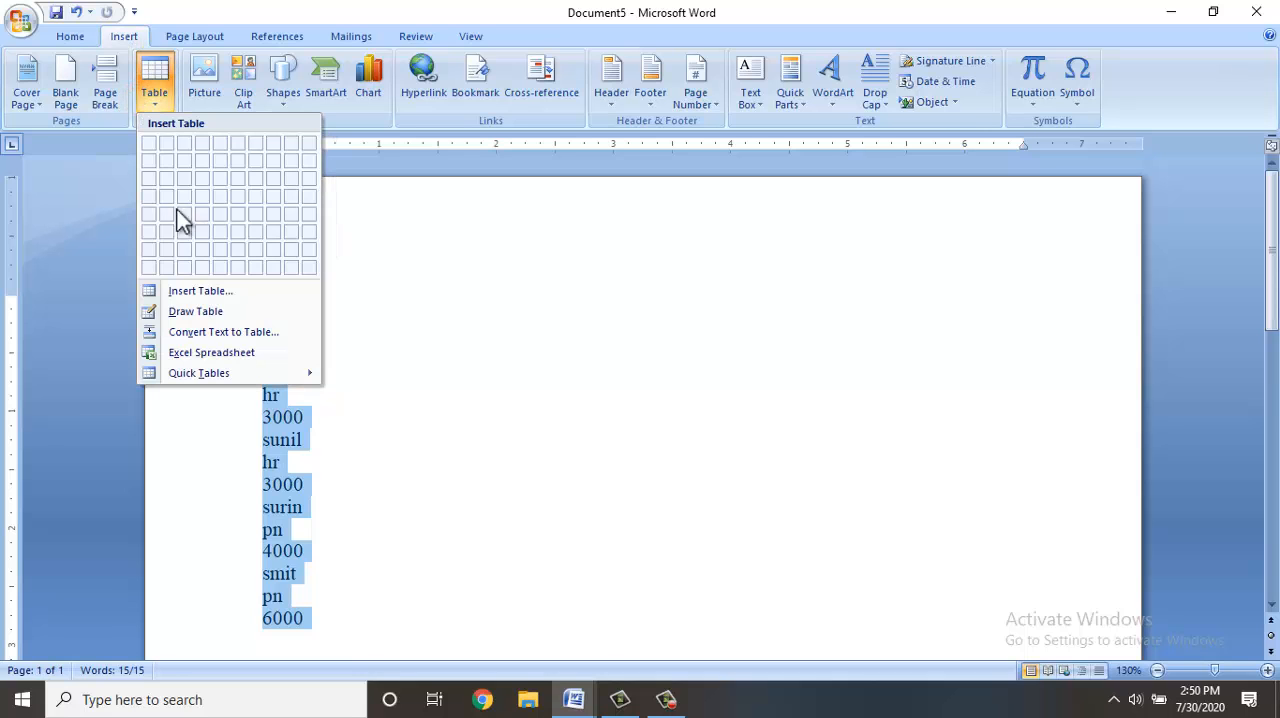
click(204, 334)
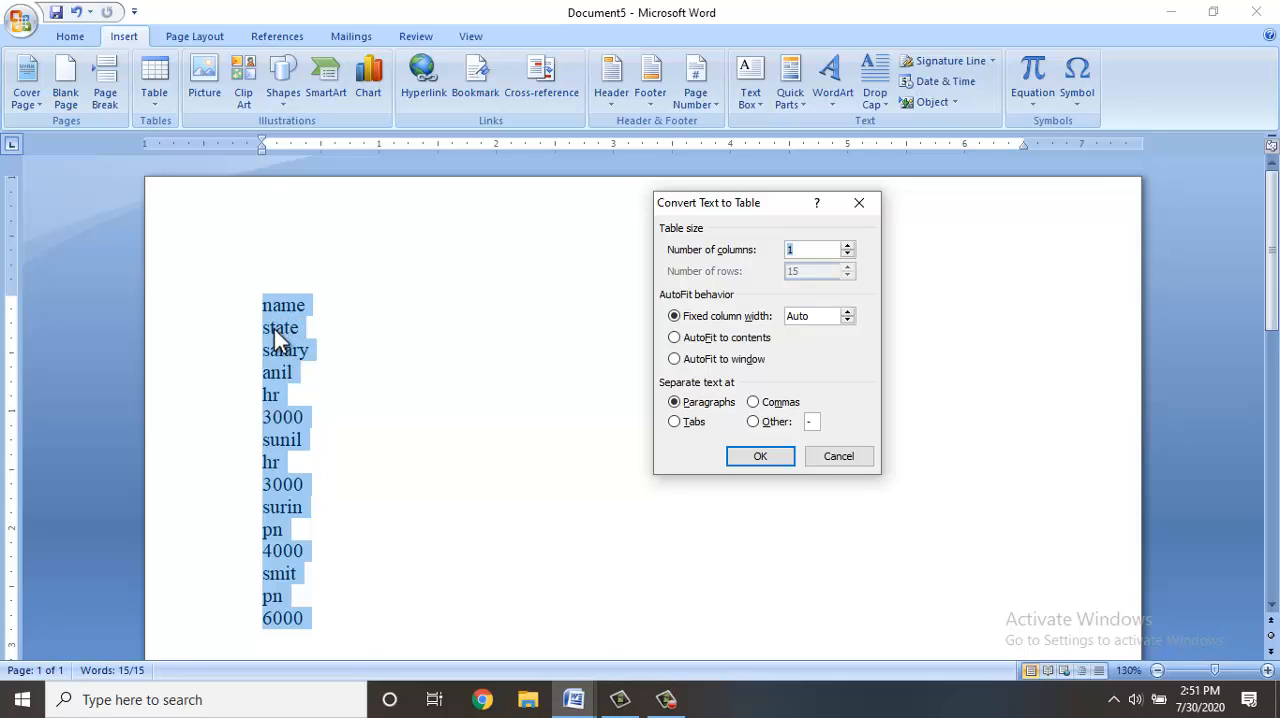
text(3)
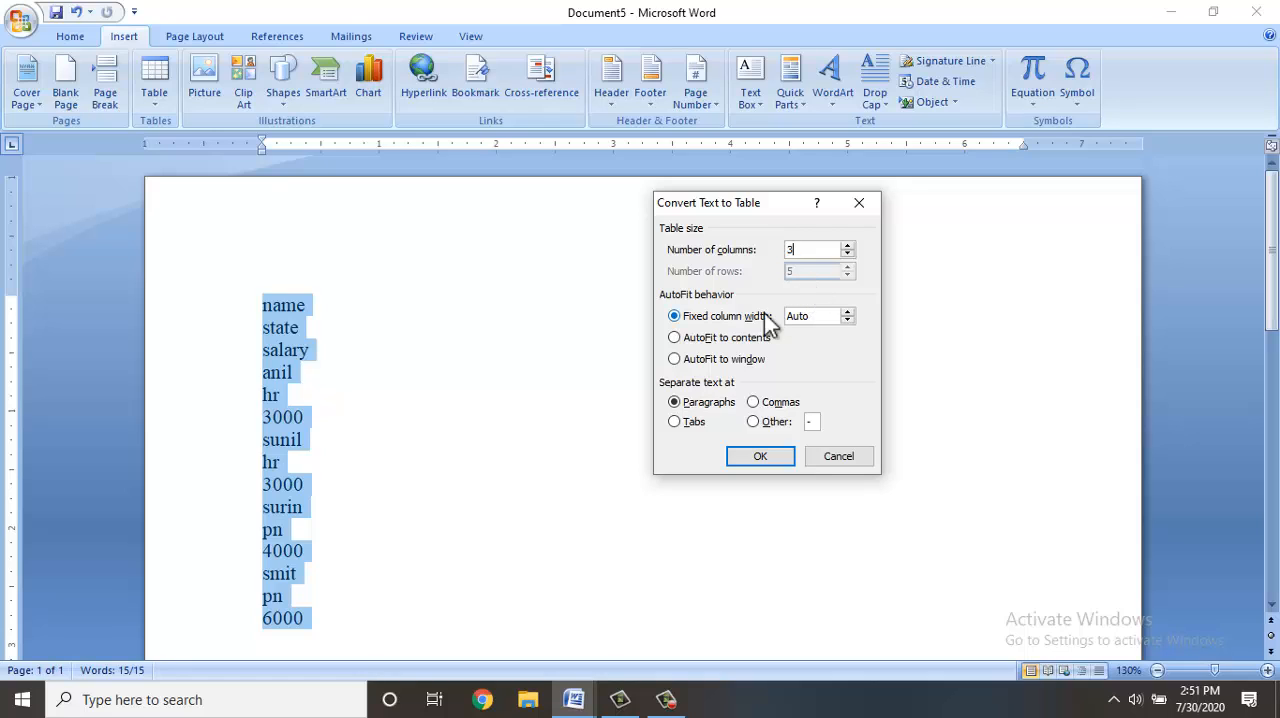
click(676, 362)
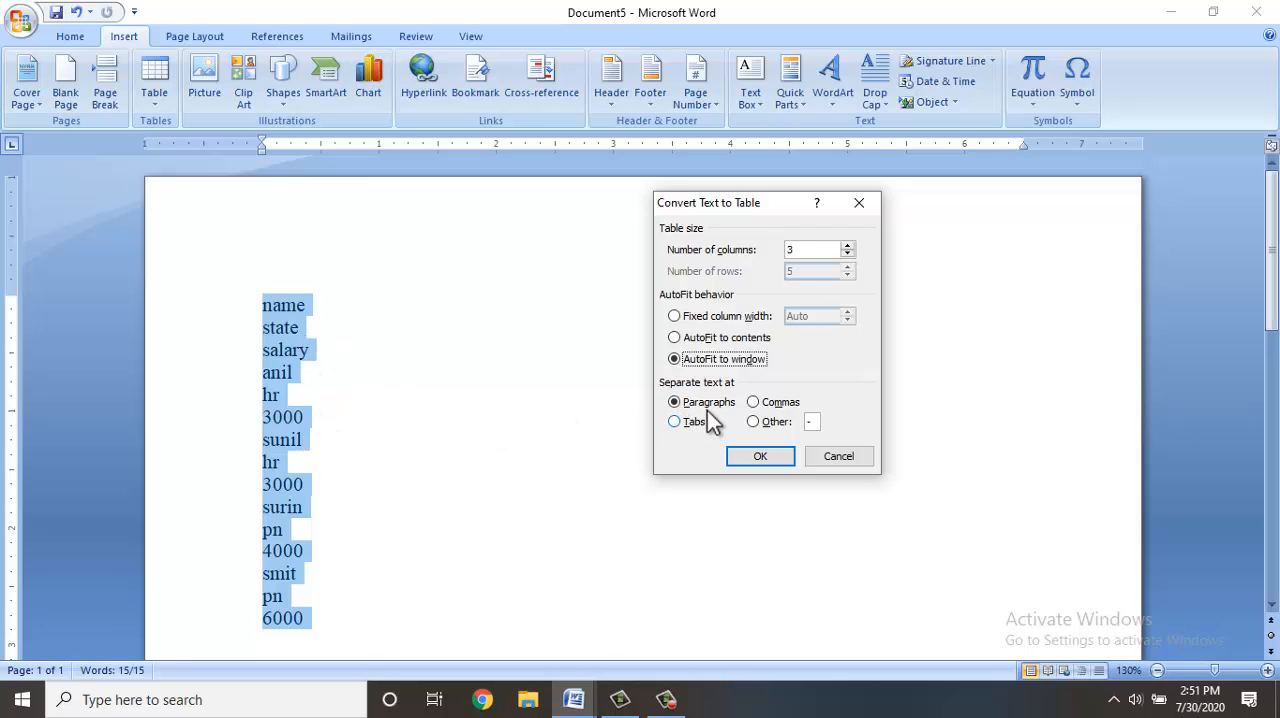
click(752, 462)
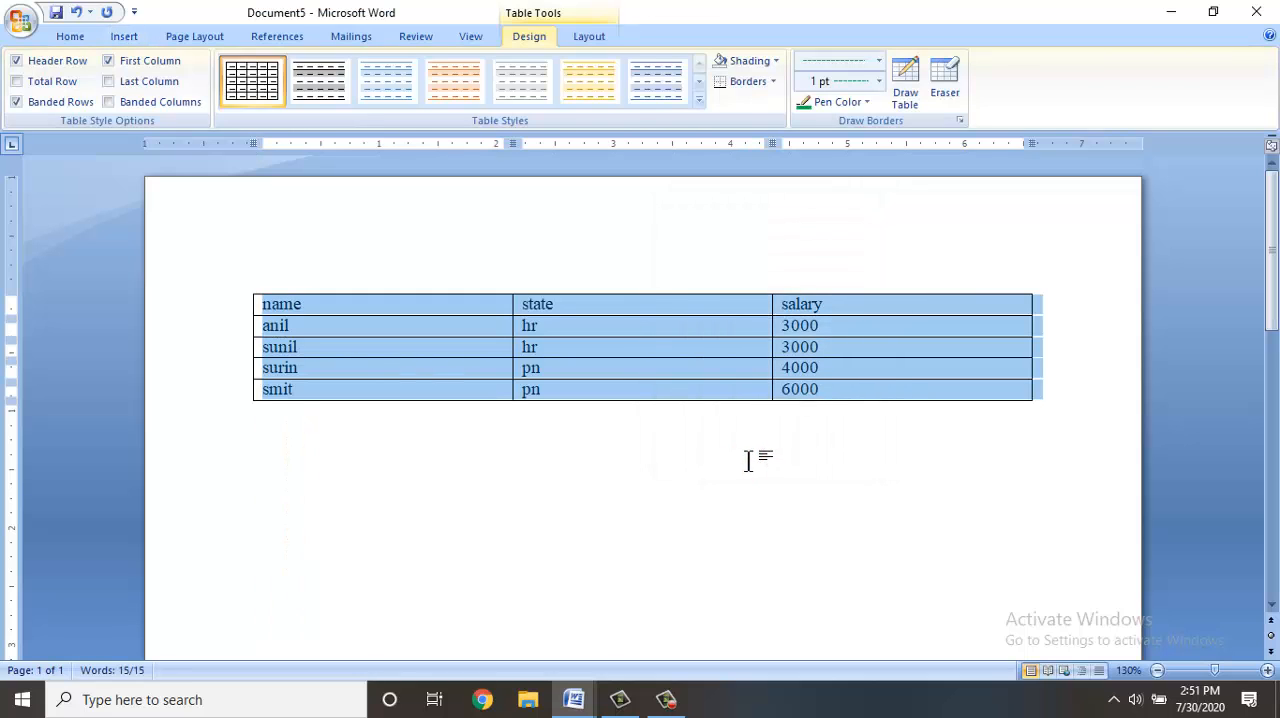
Convert the selected table to text with commas as the separator.
click(589, 37)
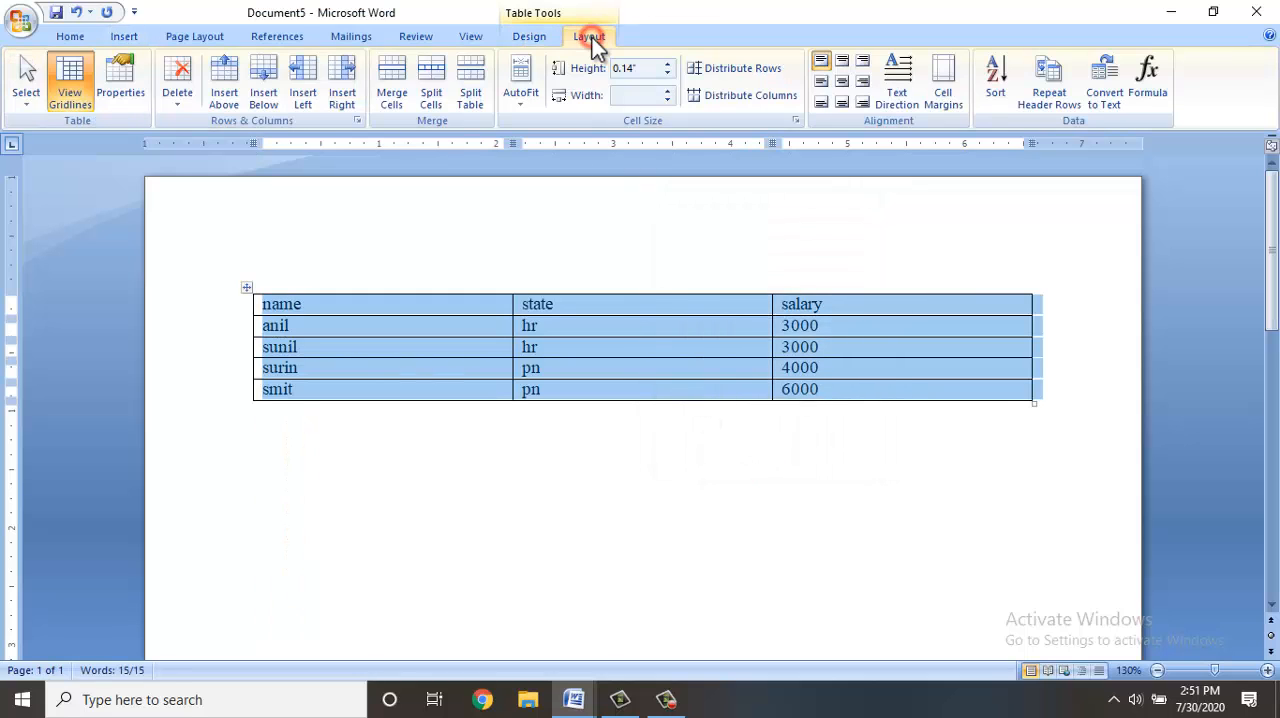
click(1103, 88)
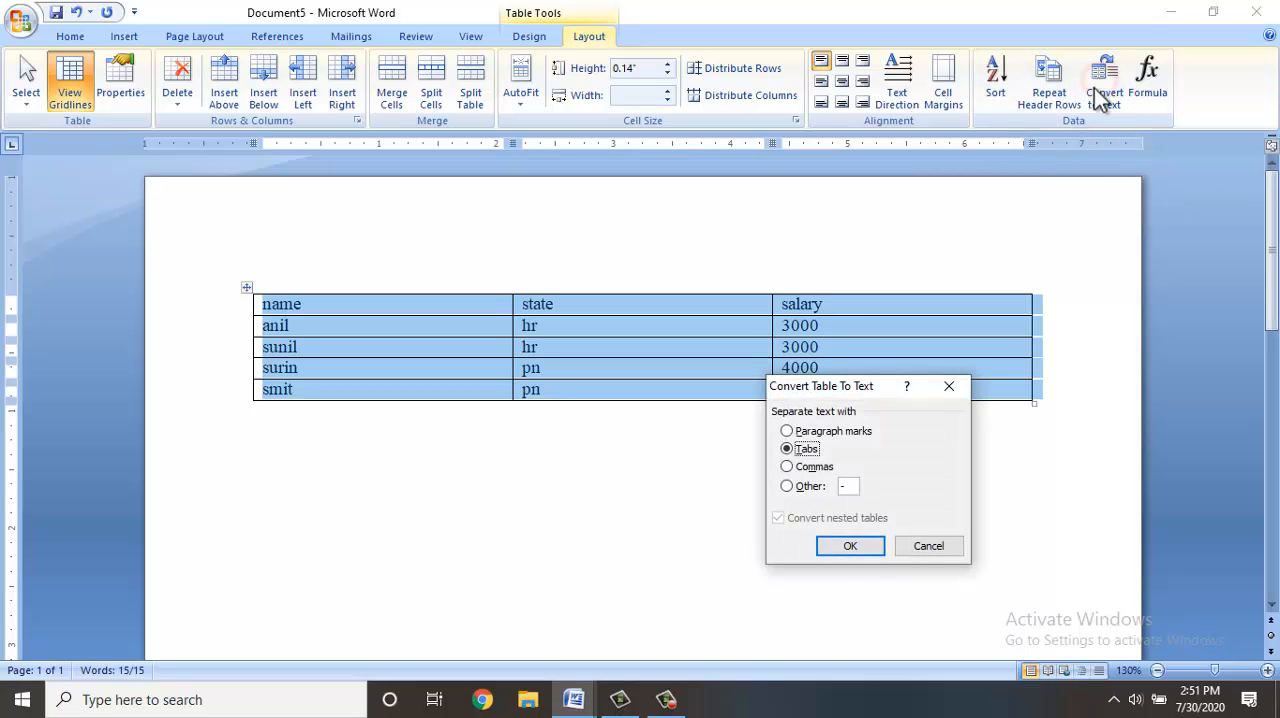
click(806, 467)
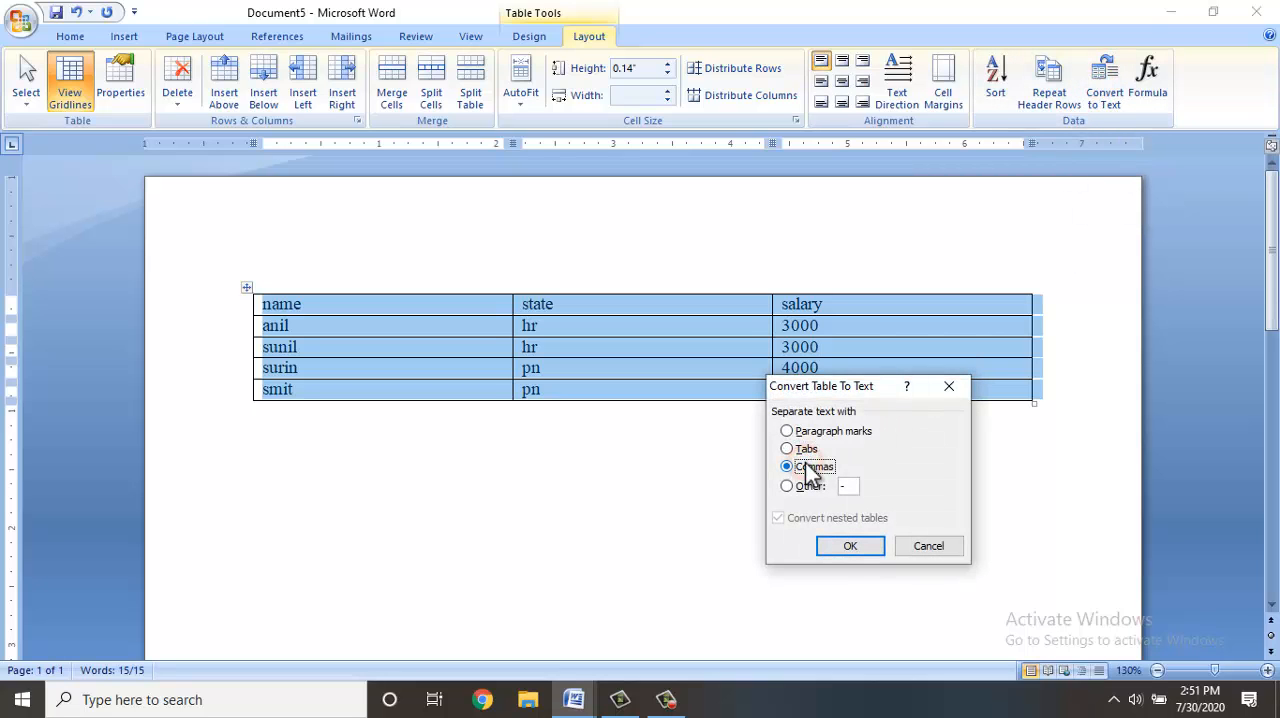
click(840, 548)
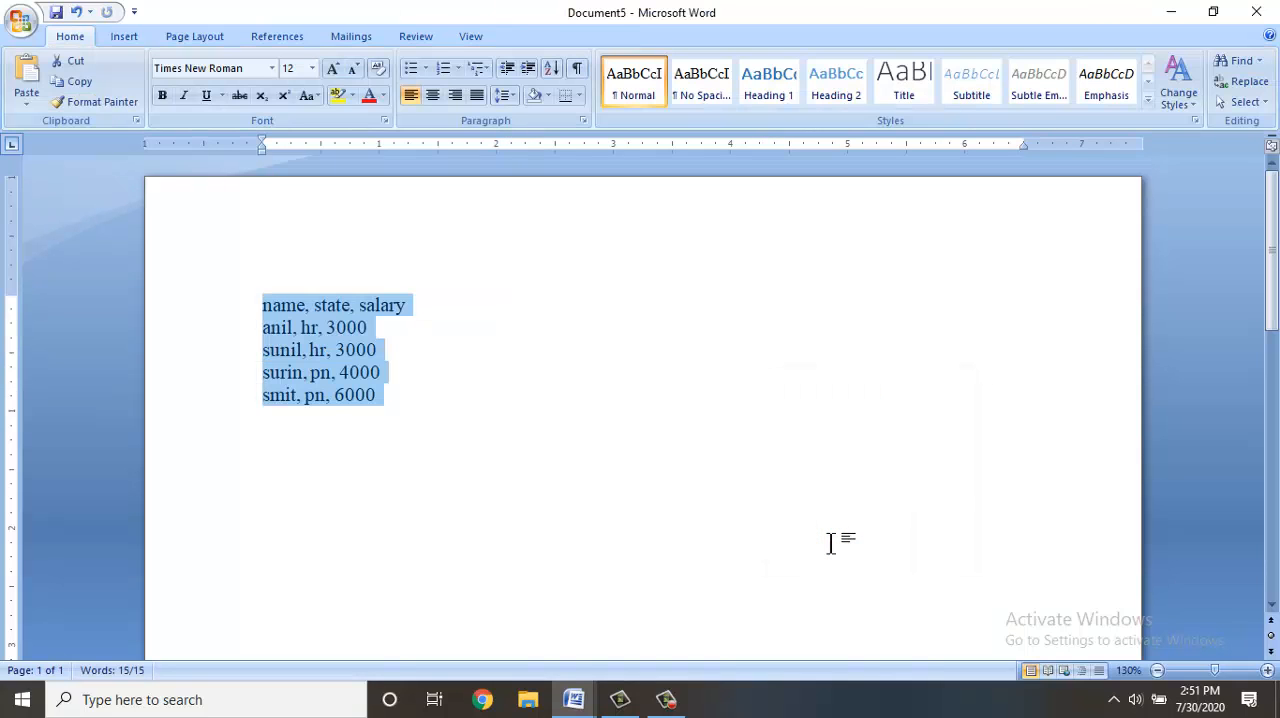
Convert the comma-separated lines back into a 3-column table with automatic fixed column width.
click(118, 37)
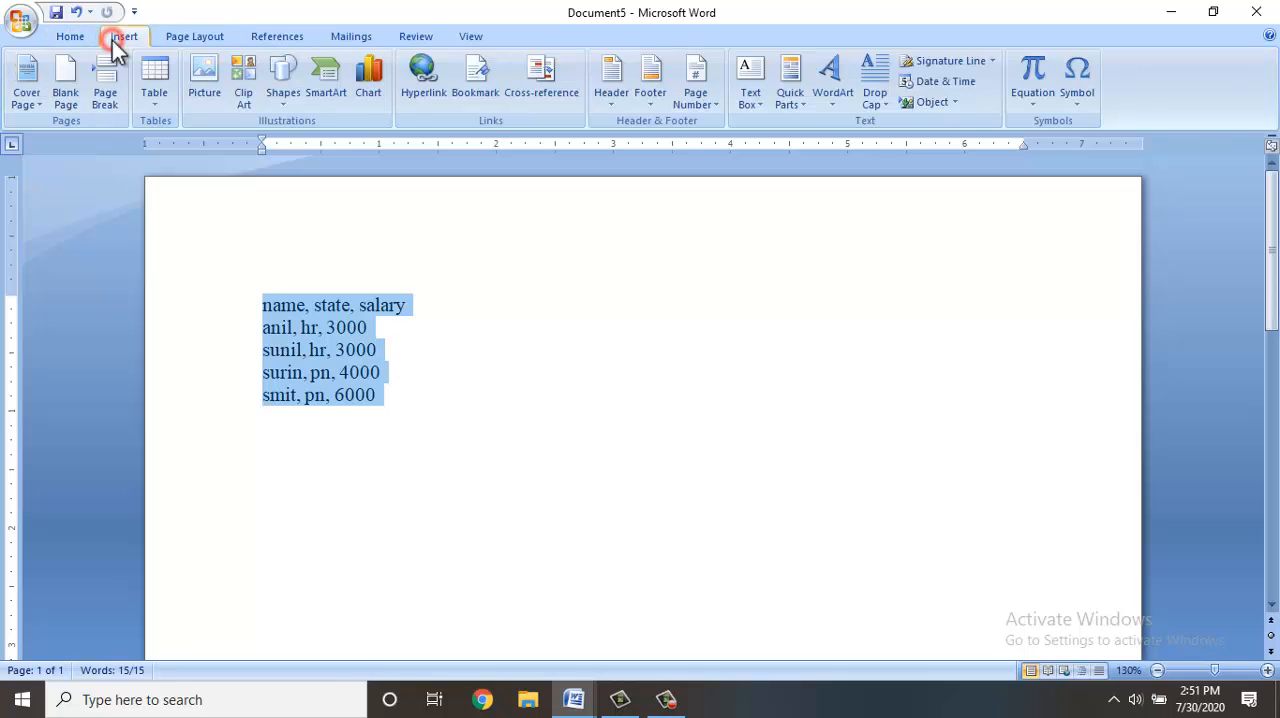
click(151, 105)
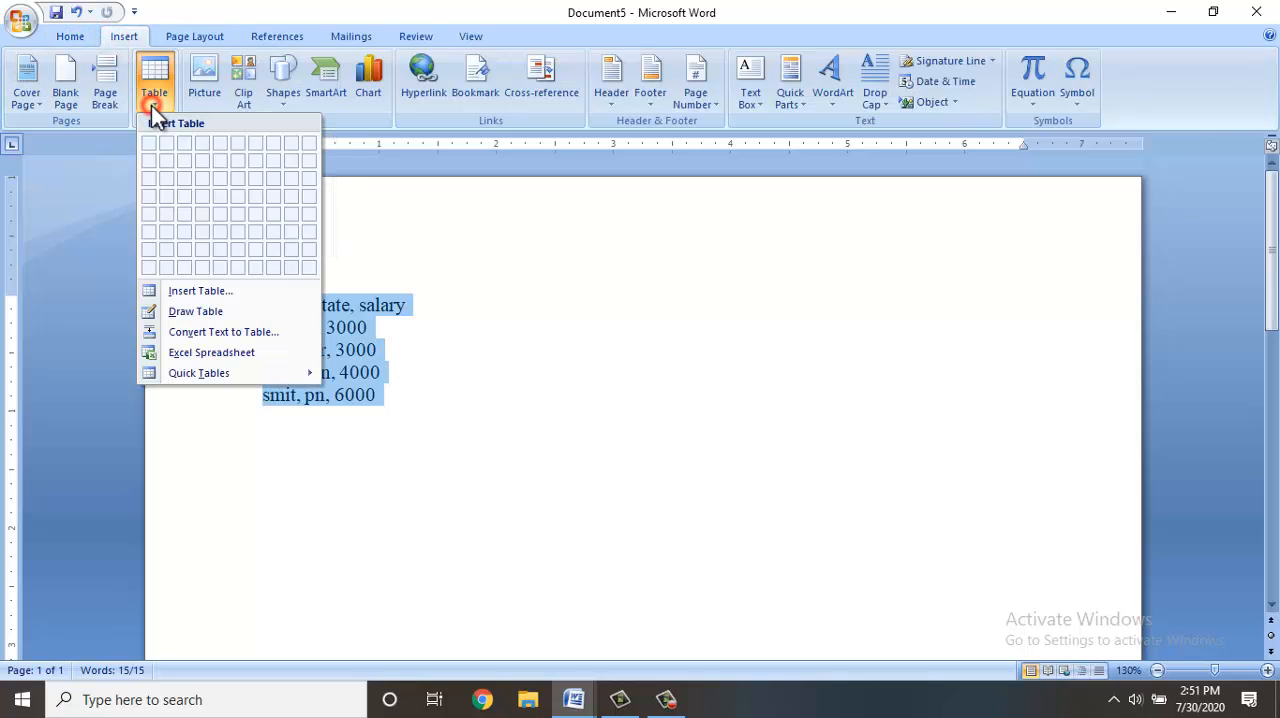
click(184, 333)
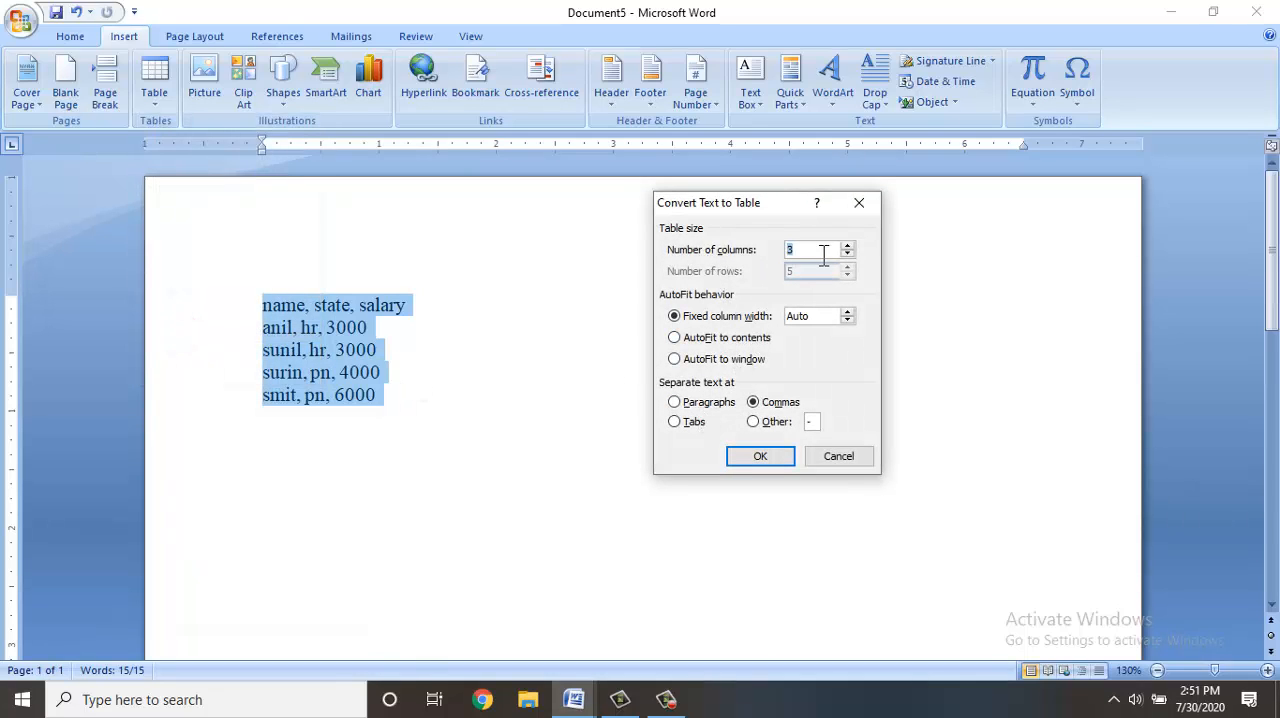
click(765, 456)
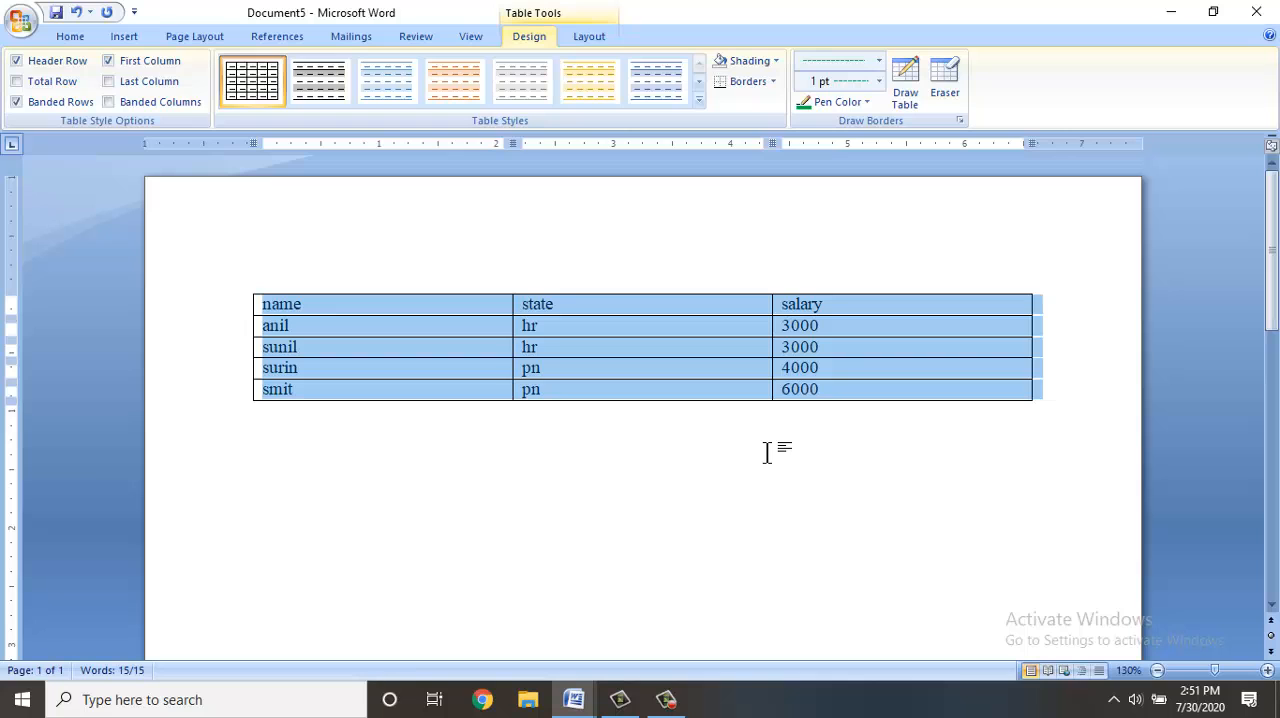
Append a row to the end of the table with 700 in the name column and 778 in the state column.
click(823, 386)
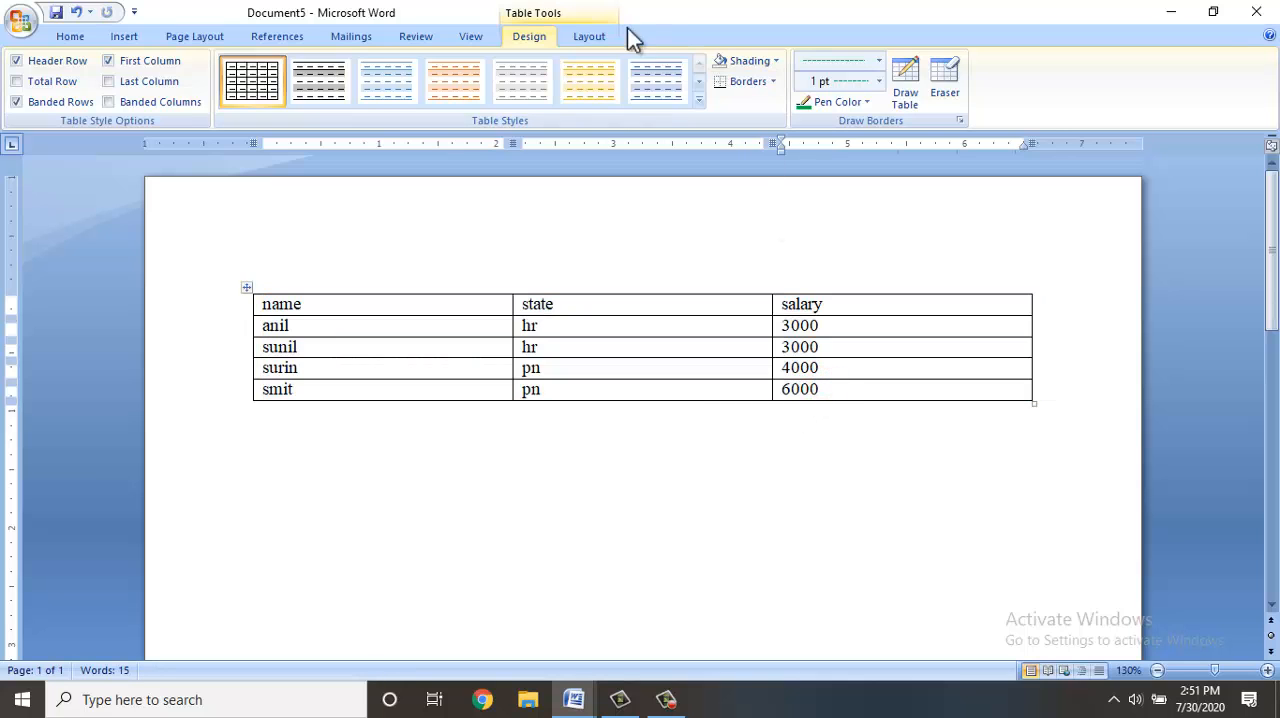
click(583, 36)
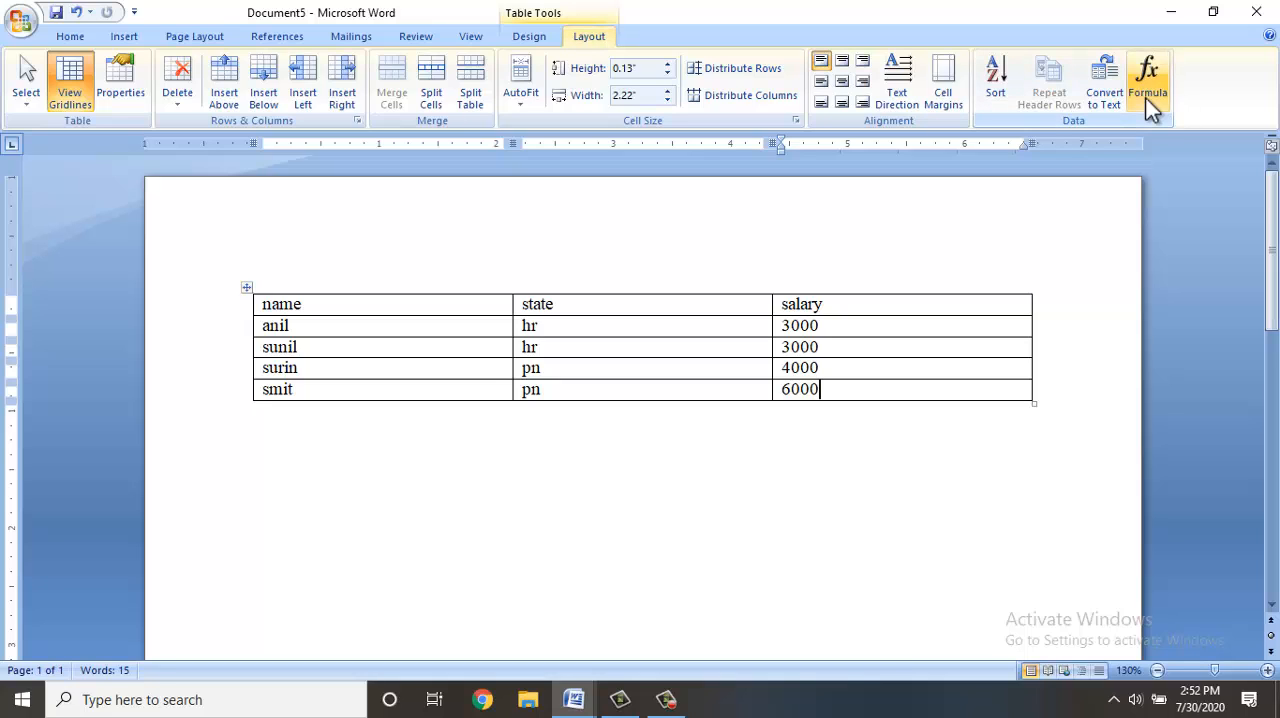
key(Tab)
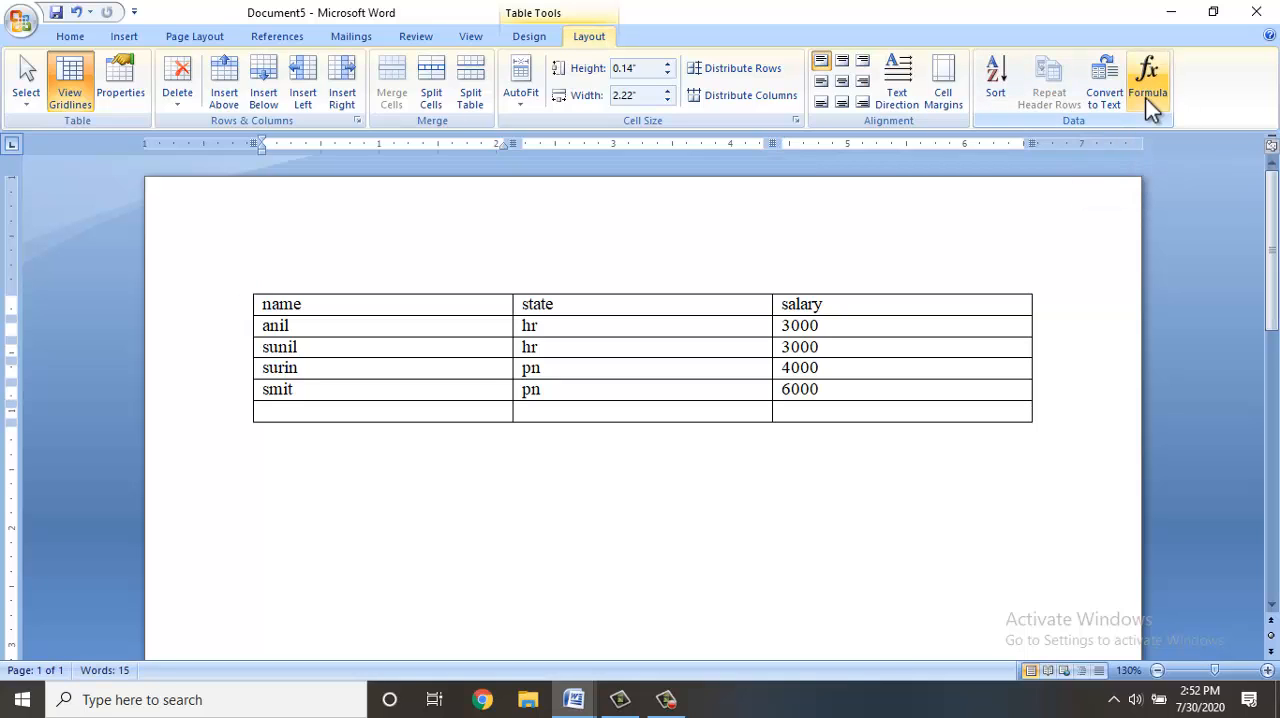
text(700)
key(Tab)
text(778)
key(Tab)
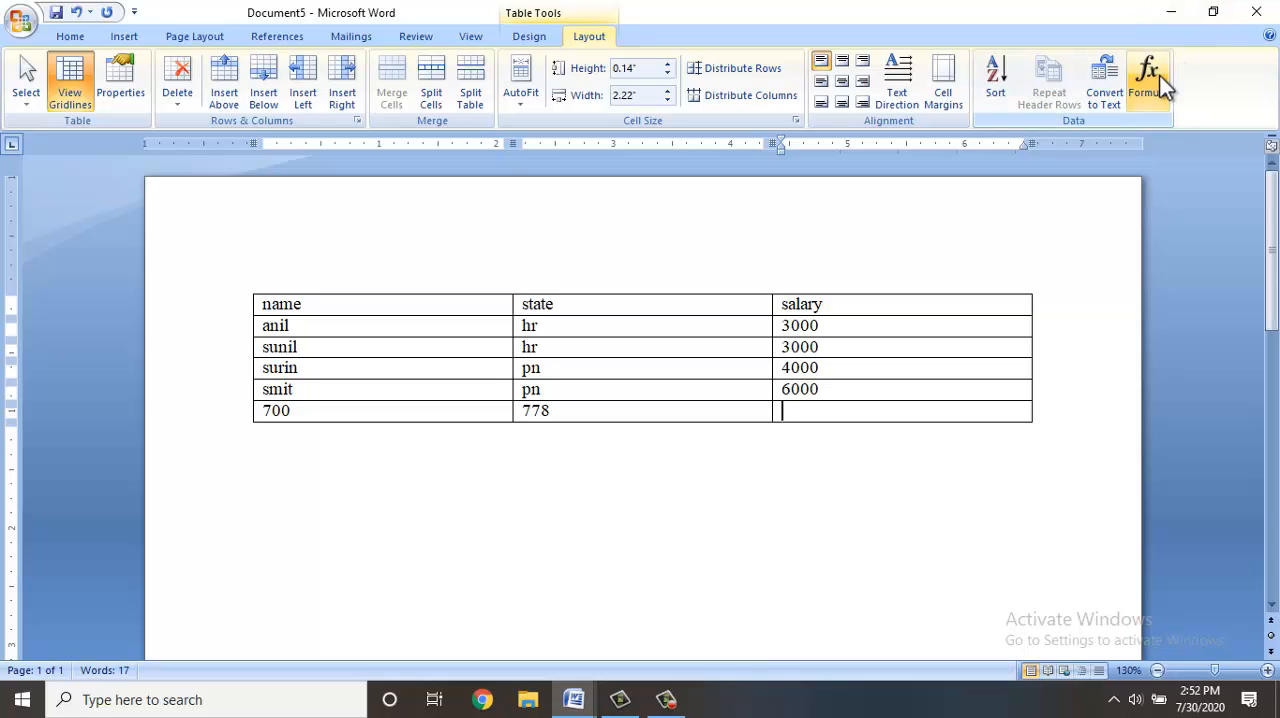
Insert the formula =AVERAGE(above) in the last row's salary cell.
click(1149, 78)
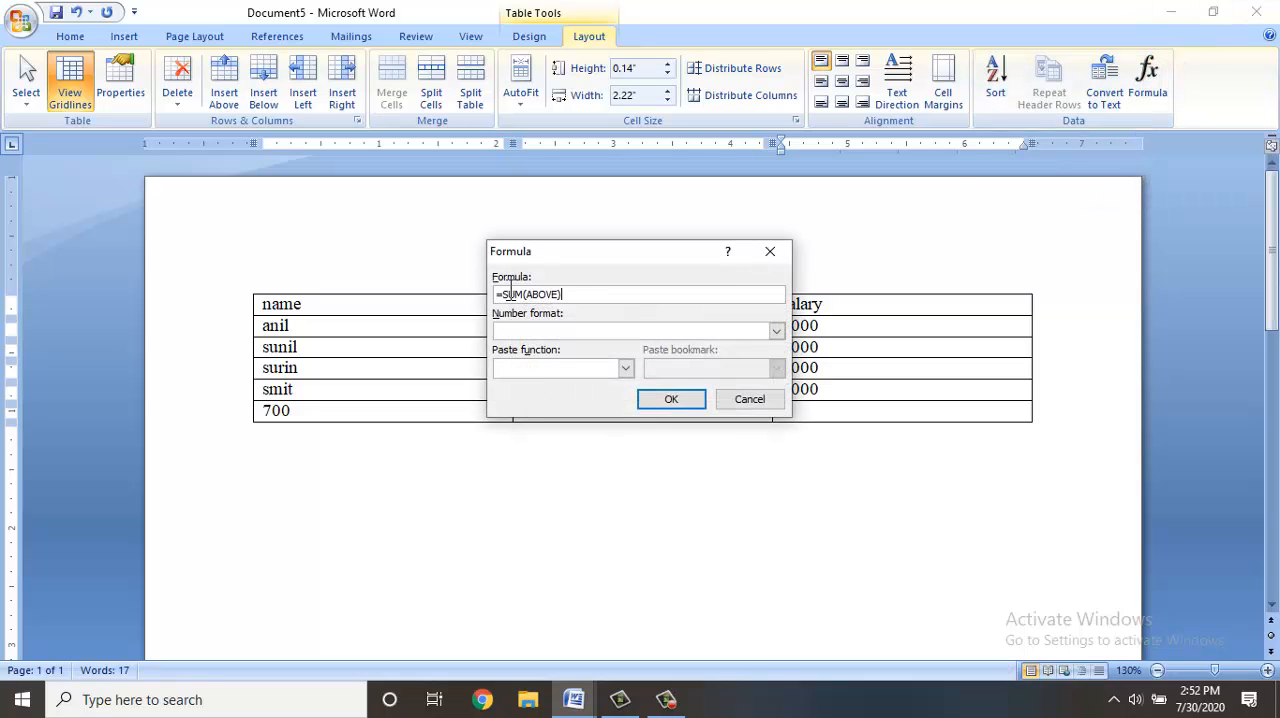
drag(543, 253, 453, 306)
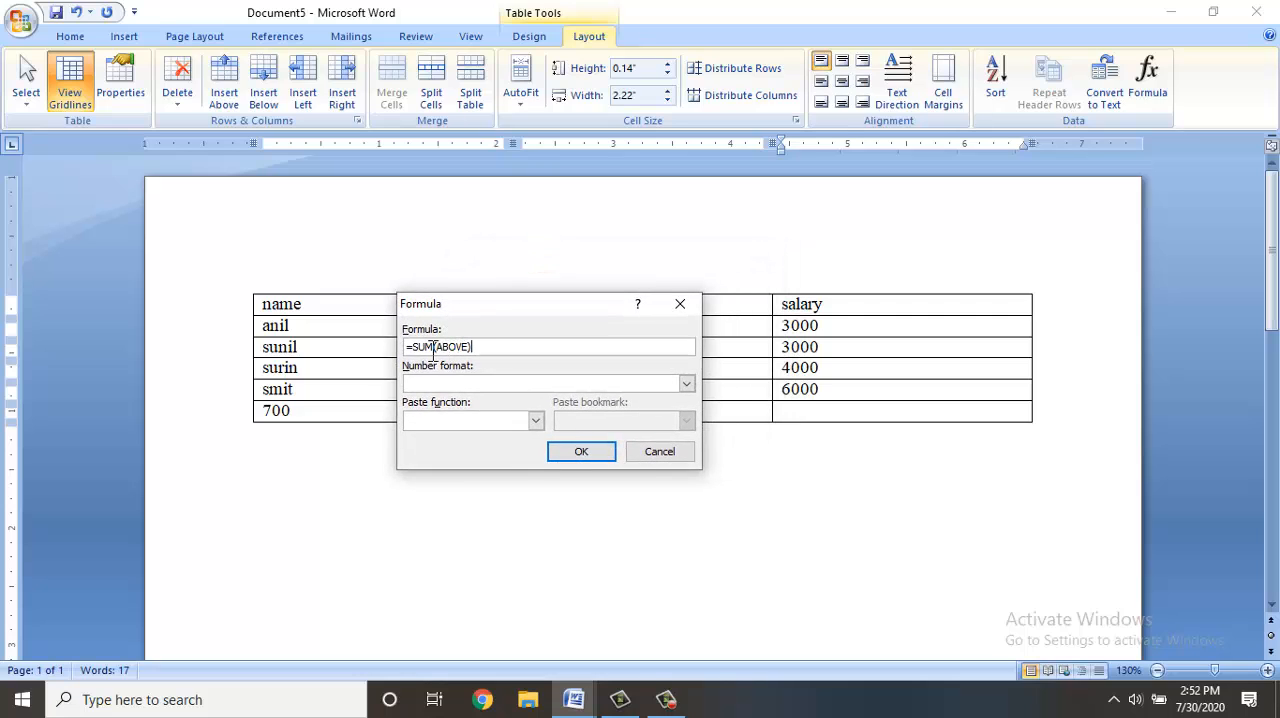
key(BackSpace)
key(BackSpace)
key(BackSpace)
key(BackSpace)
key(BackSpace)
key(BackSpace)
key(BackSpace)
key(BackSpace)
key(BackSpace)
key(BackSpace)
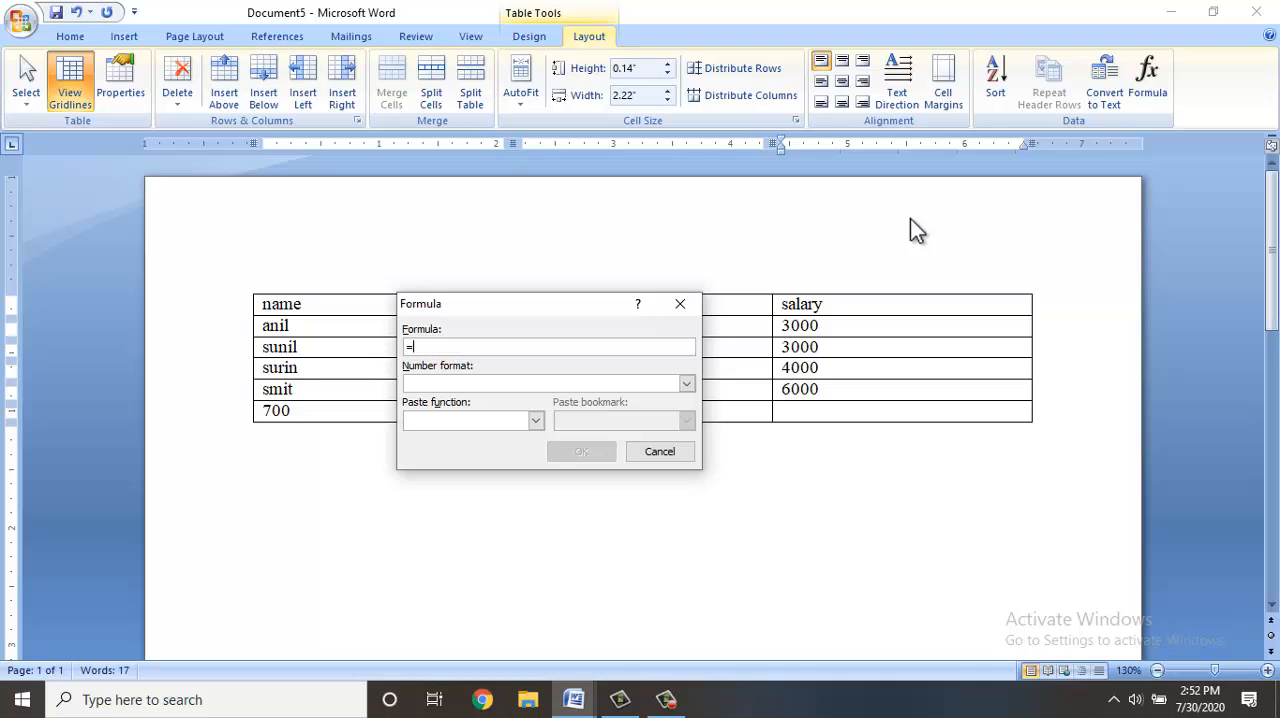
click(536, 421)
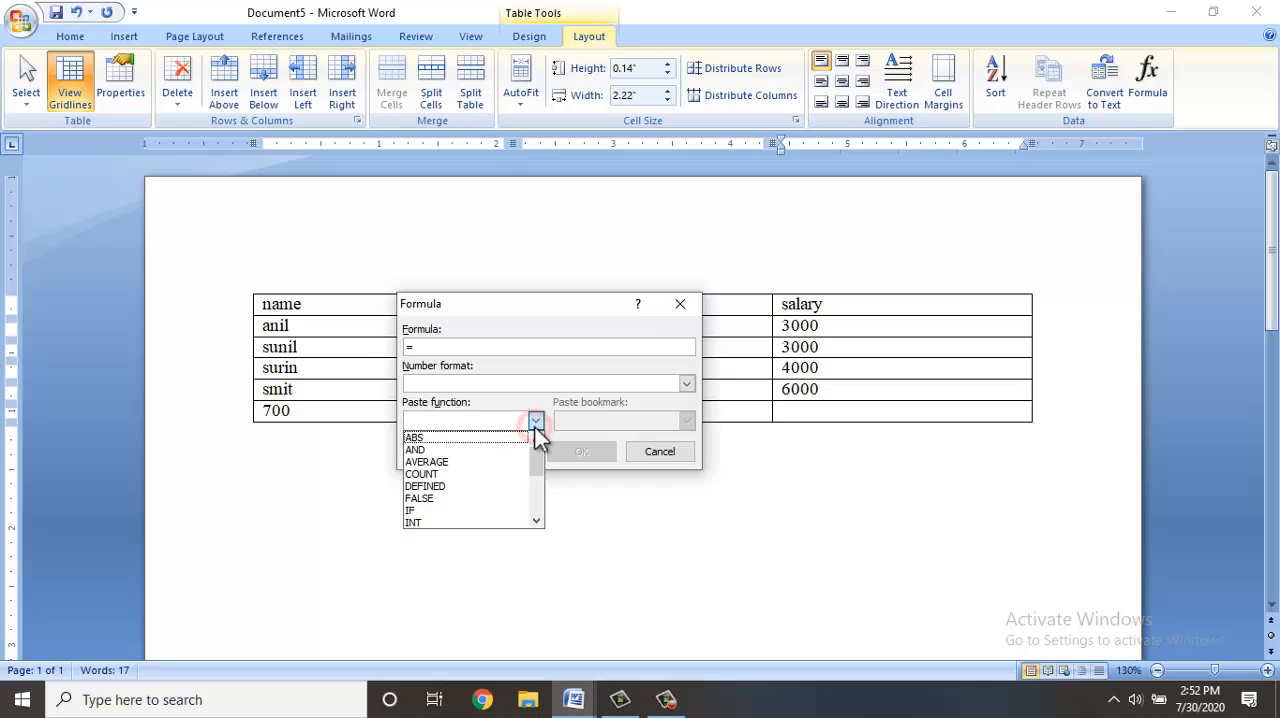
click(447, 465)
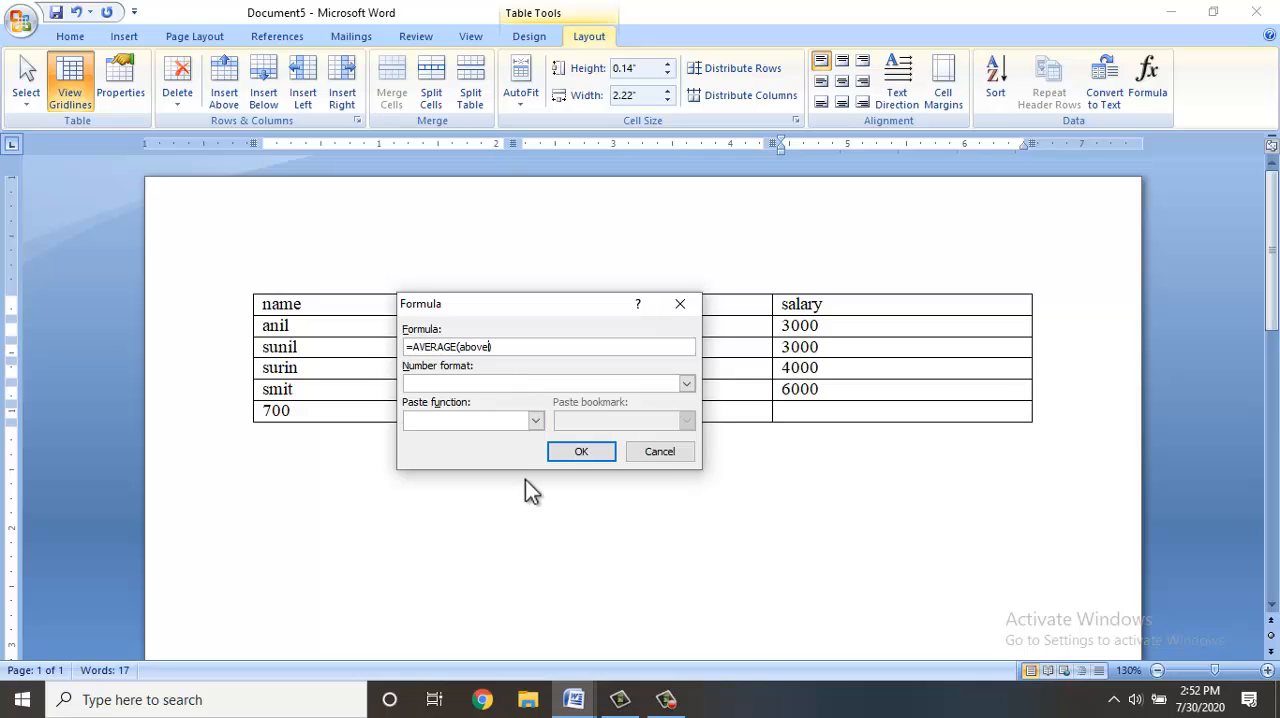
click(592, 458)
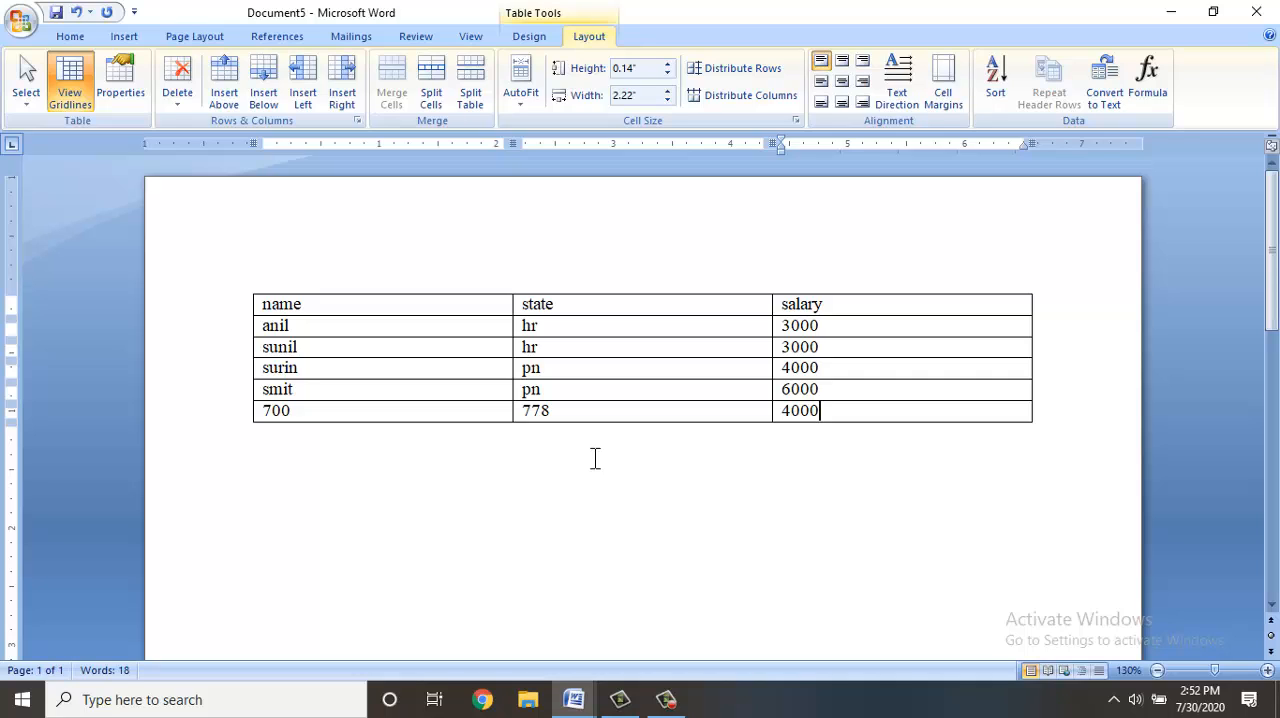
Replace the average in the last salary cell with the formula =SUM(left) in the number format $#,##0.00;($#,##0.00).
key(BackSpace)
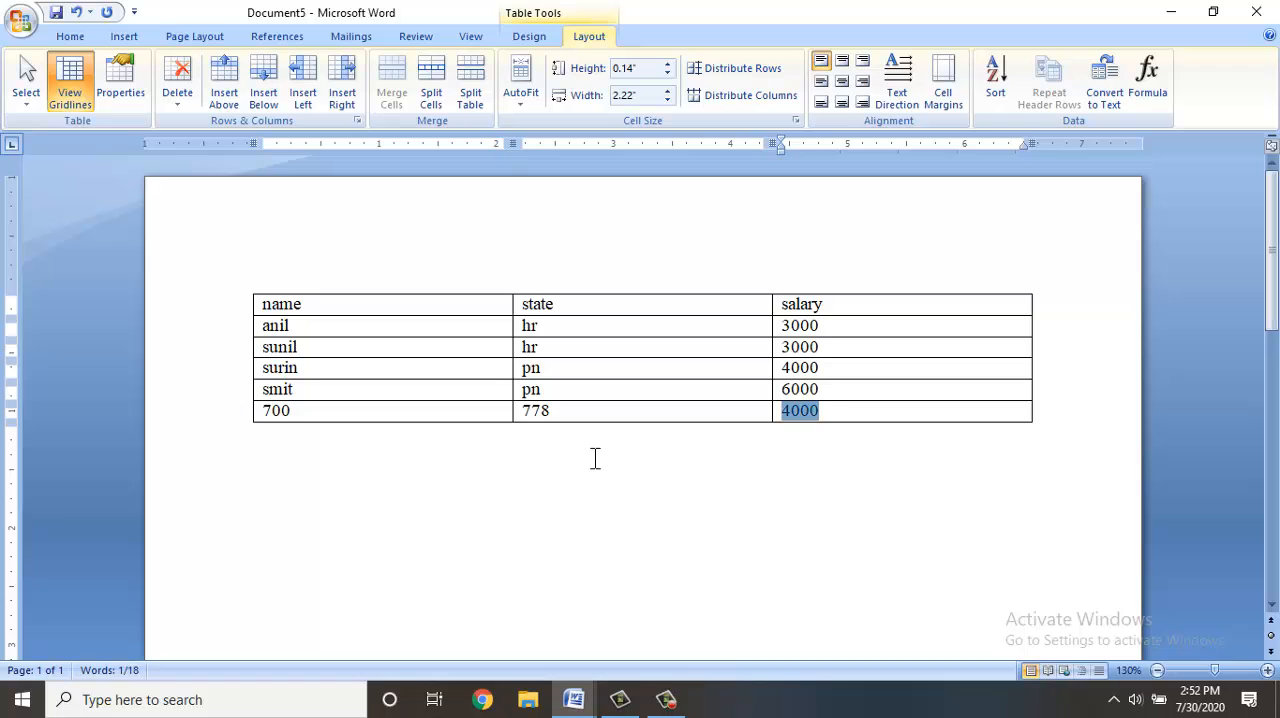
key(BackSpace)
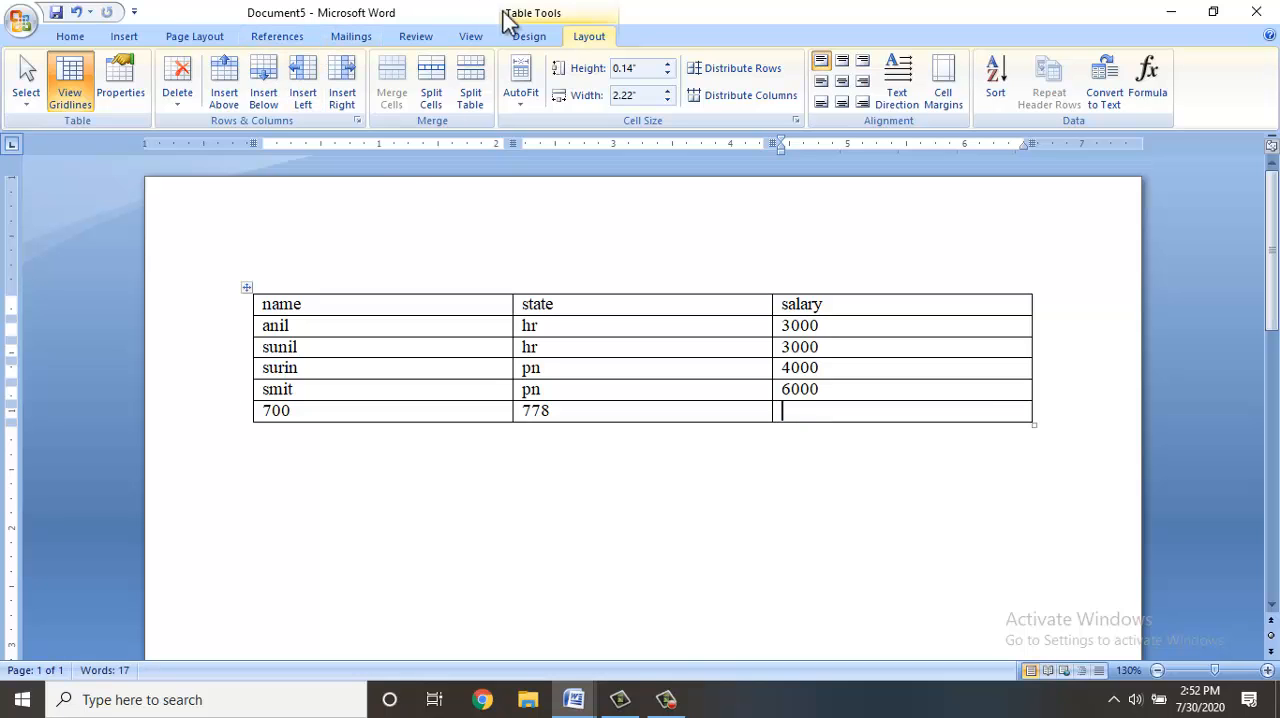
click(1152, 80)
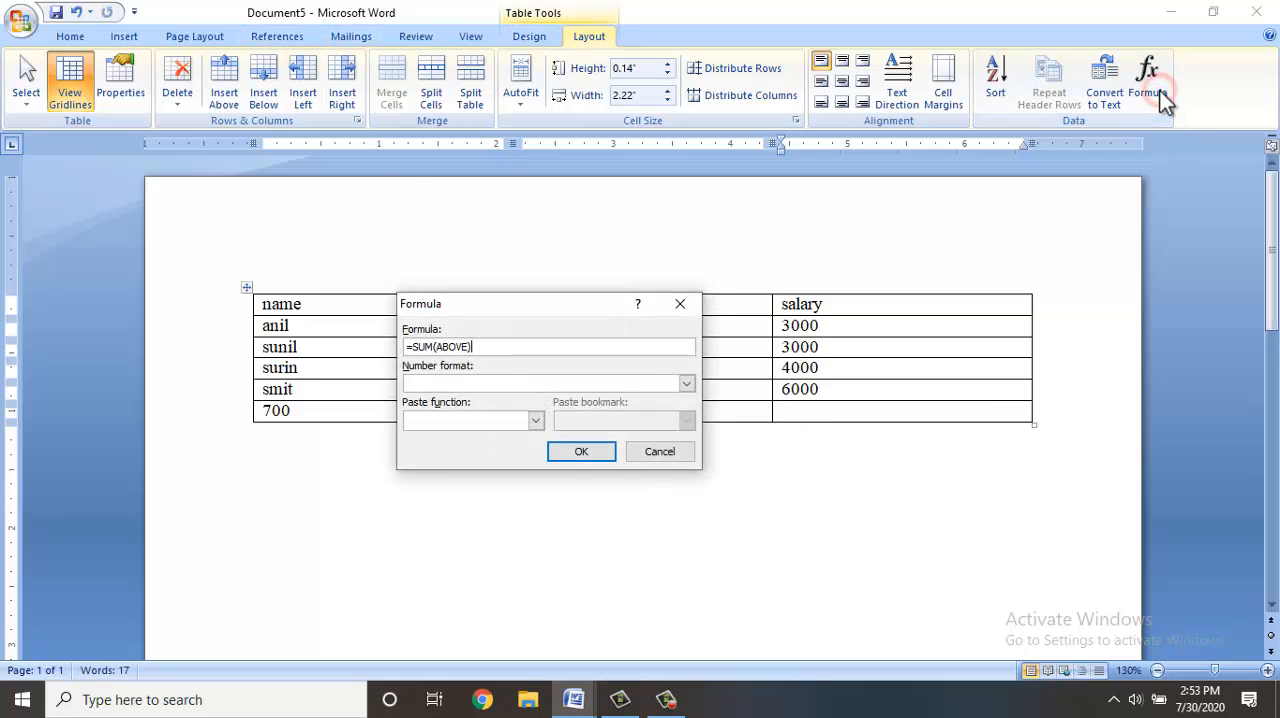
key(BackSpace)
key(BackSpace)
key(BackSpace)
key(BackSpace)
key(BackSpace)
key(BackSpace)
text(left))
click(686, 383)
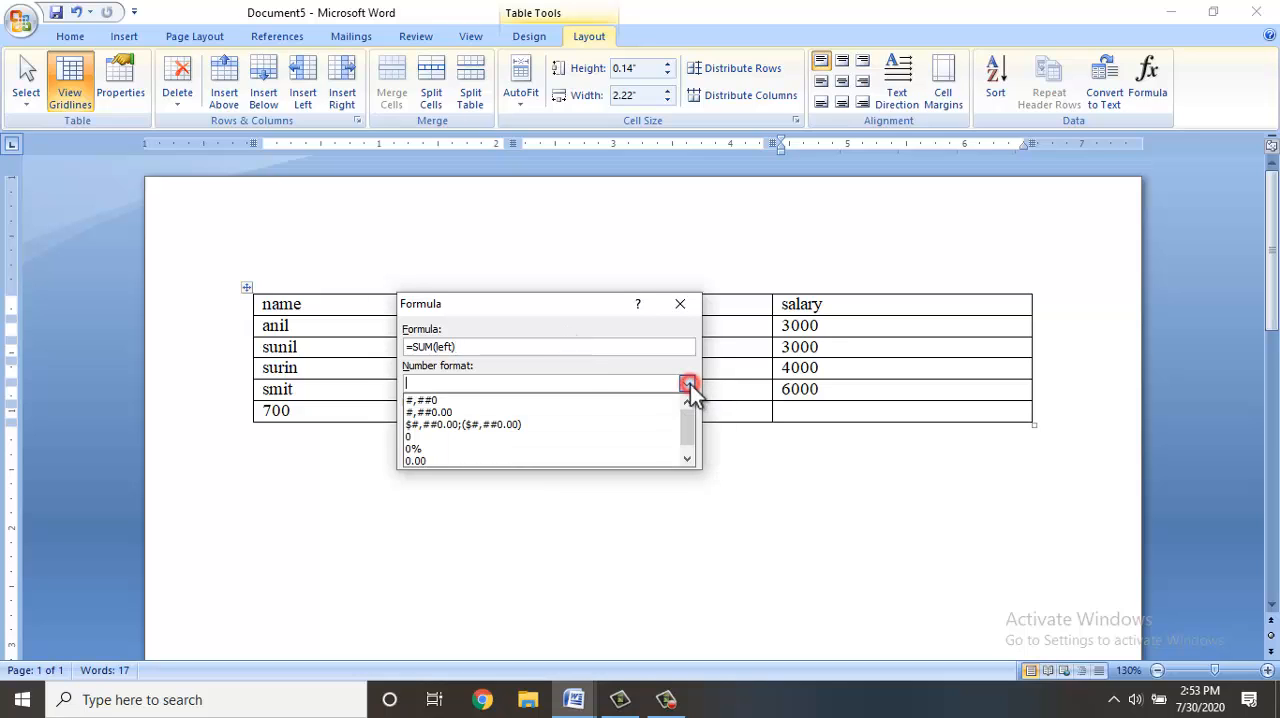
click(458, 427)
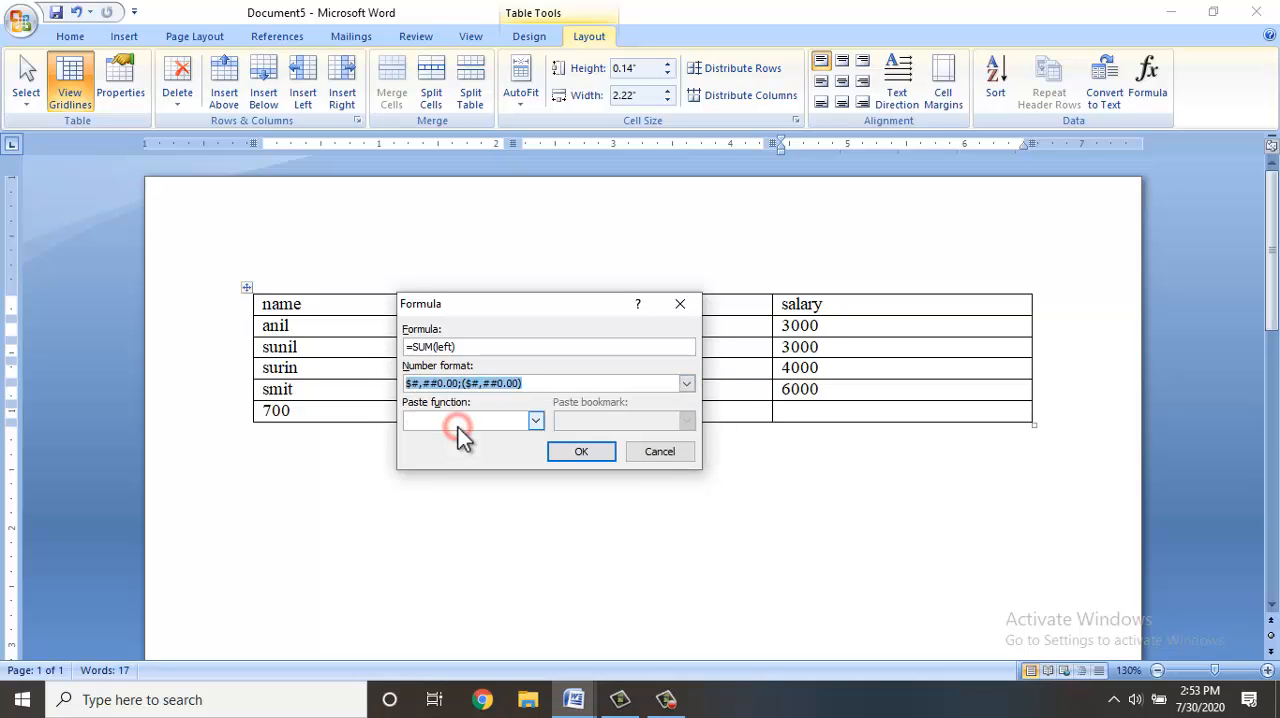
click(556, 452)
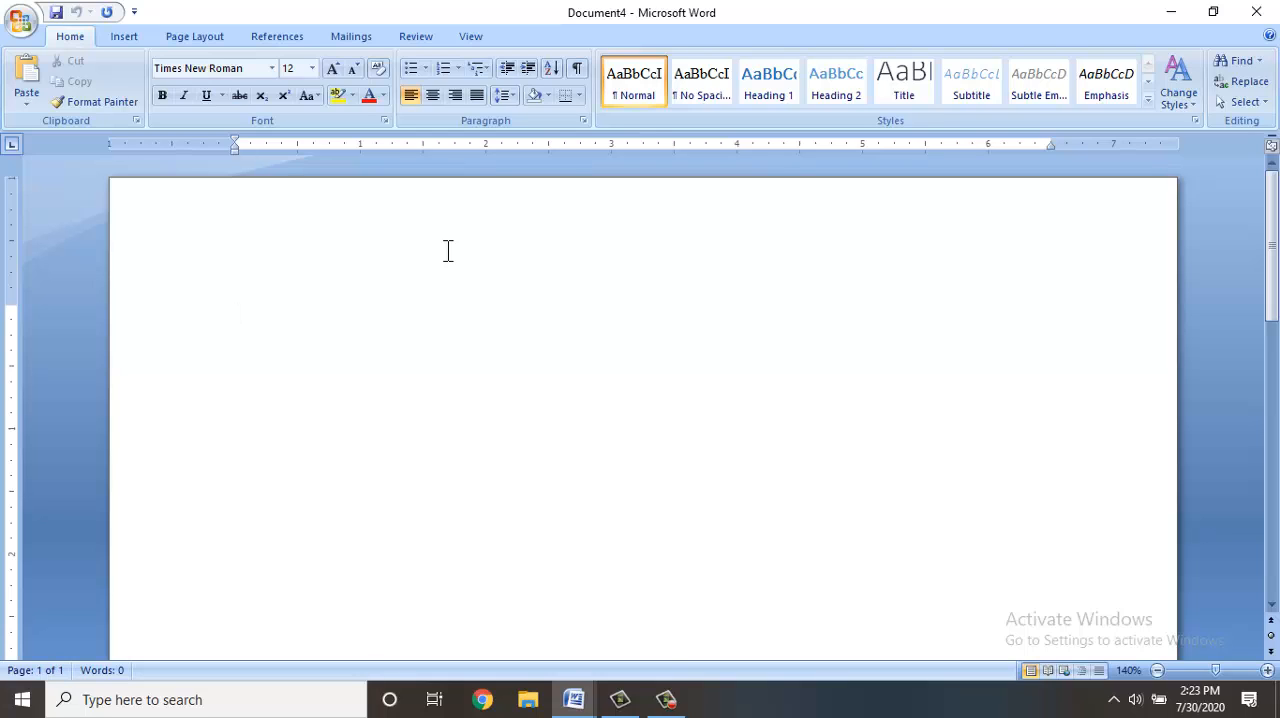
Write a line of five plus signs joined by runs of hyphens in the blank document to outline a four-column table.
text(+-------------+--------+-------)
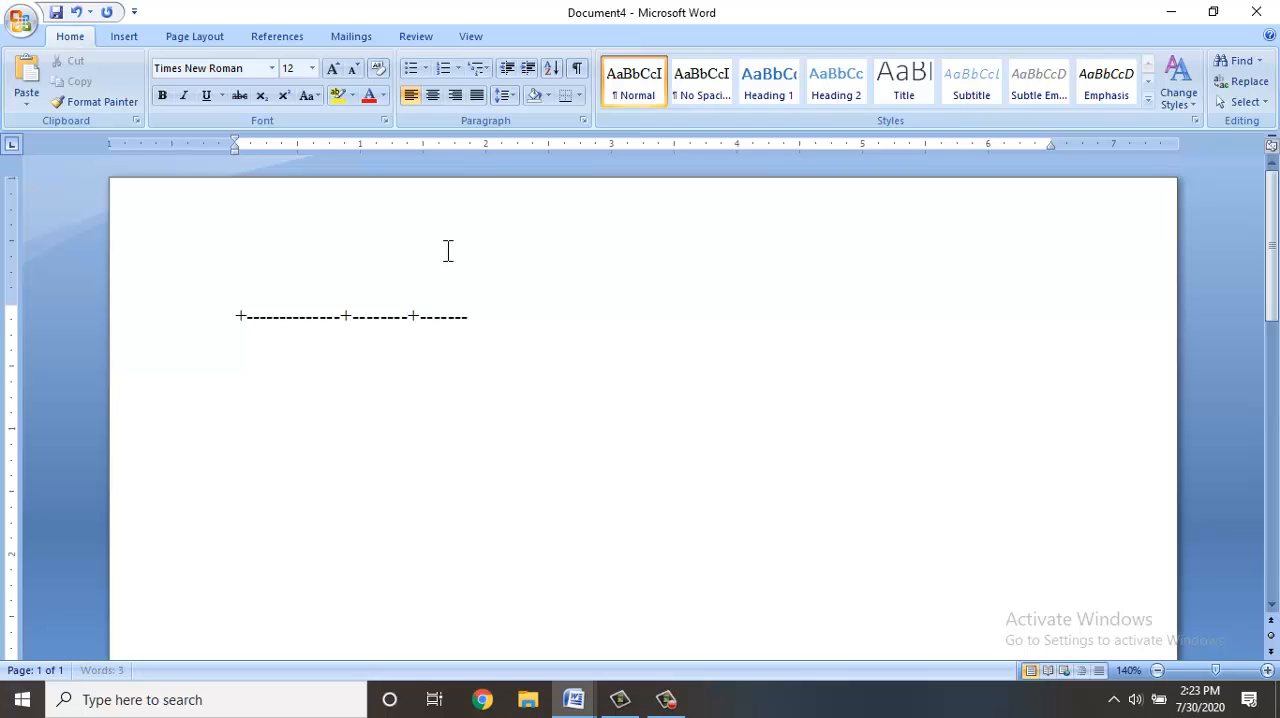
text(-+------+)
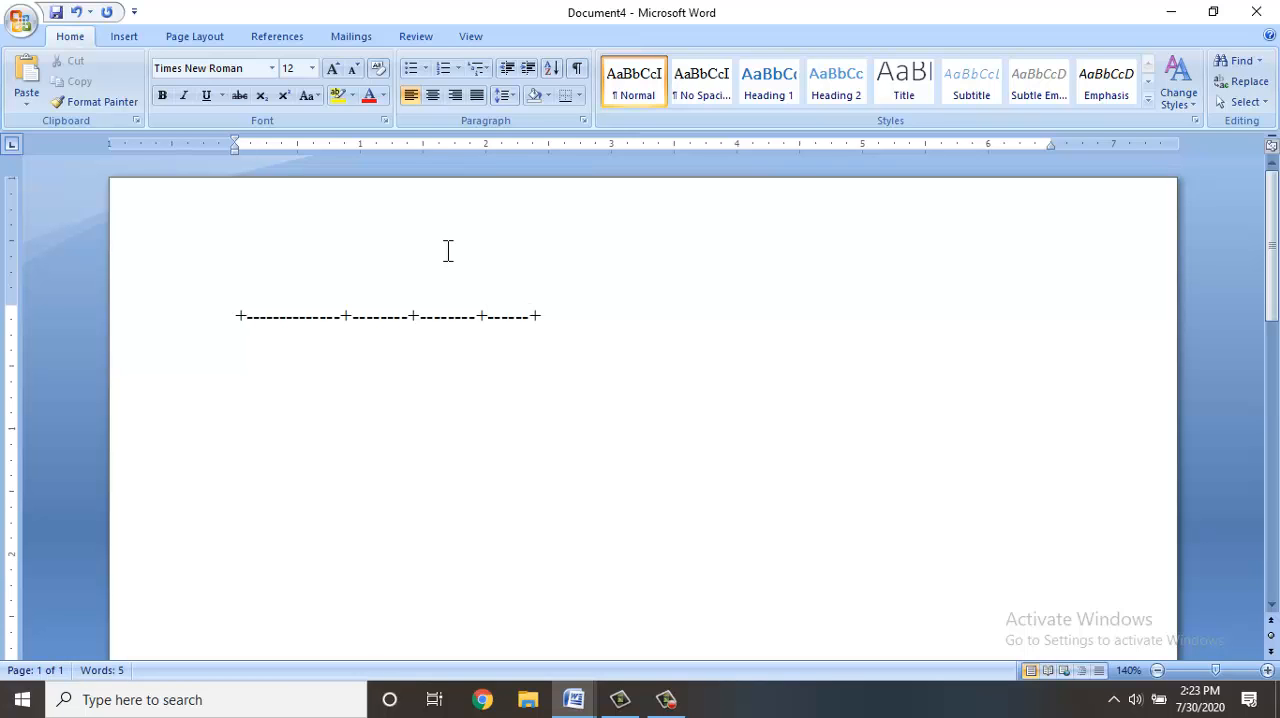